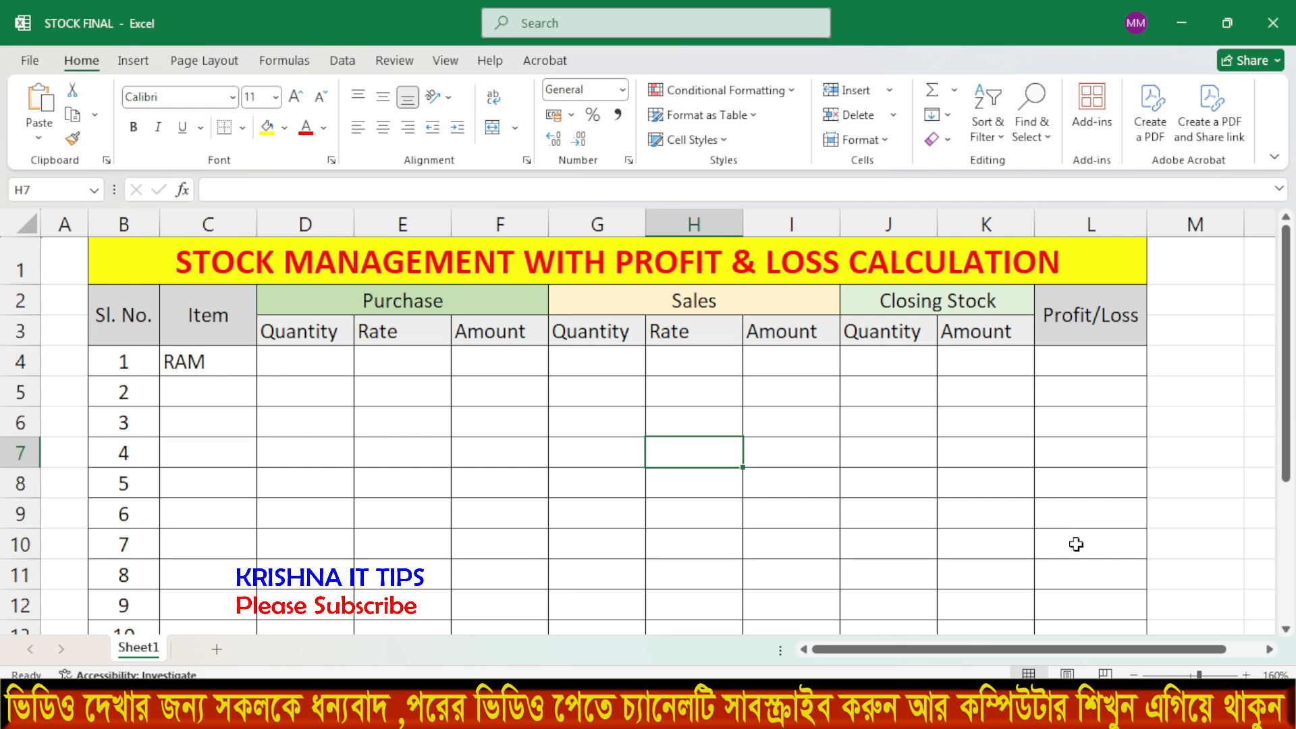
Point out the Item, Purchase, Sales and Closing Stock headings and the purchase Quantity, Rate, Amount columns.
key(Left)
key(Left)
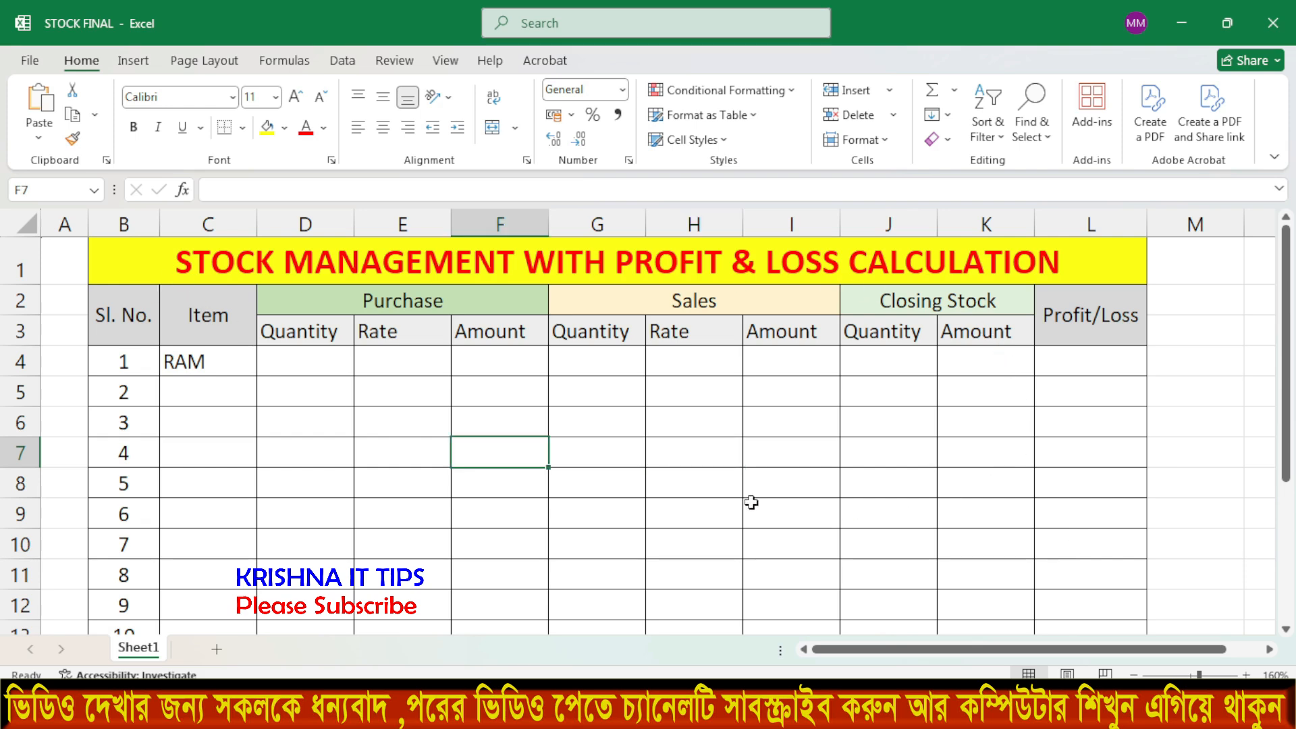
click(206, 315)
click(394, 297)
click(711, 298)
click(899, 303)
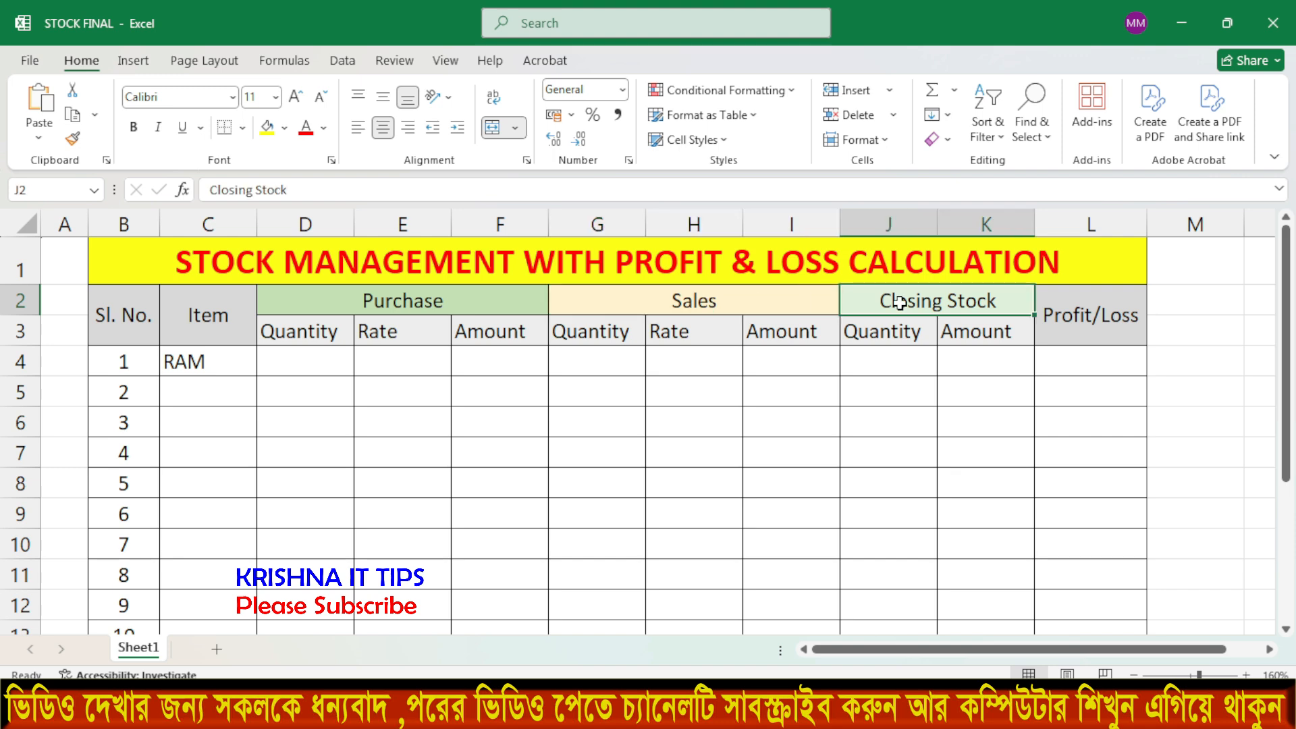
click(311, 337)
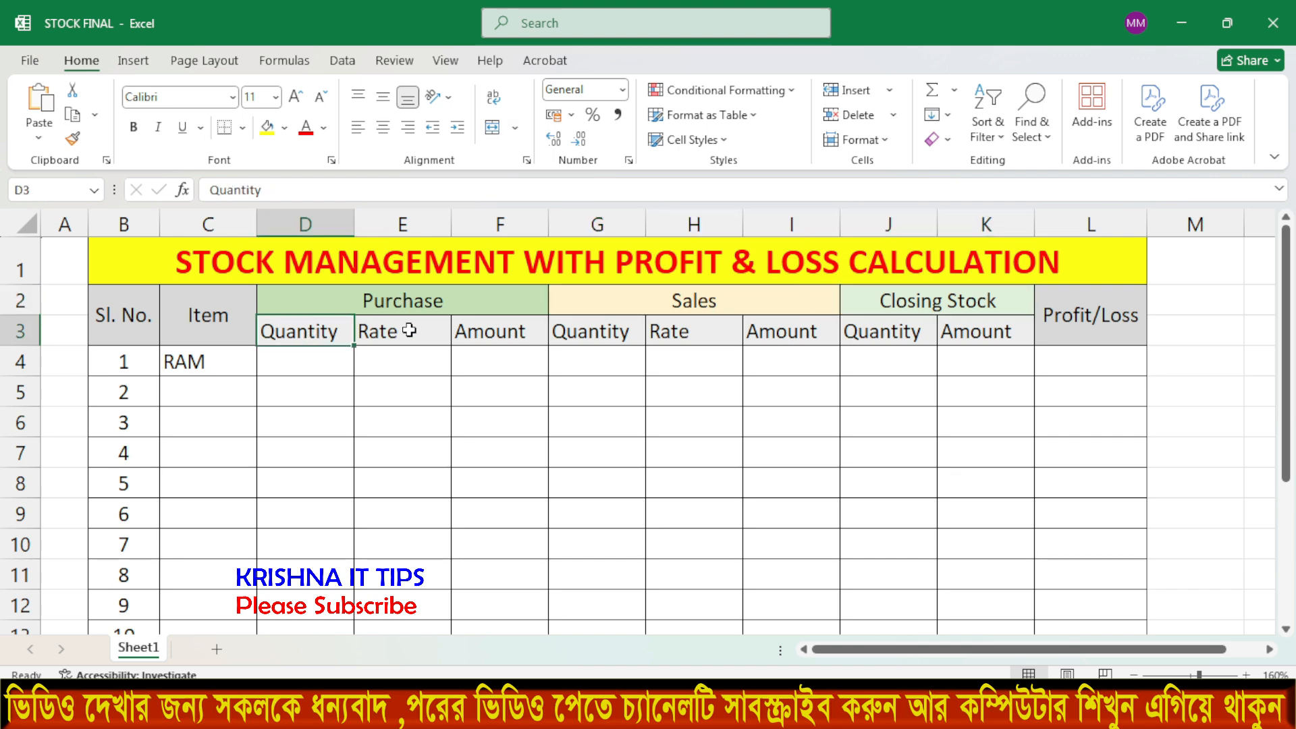
click(412, 329)
click(472, 329)
Point out the Sales and Closing Stock sub-columns and the Profit/Loss heading.
click(666, 301)
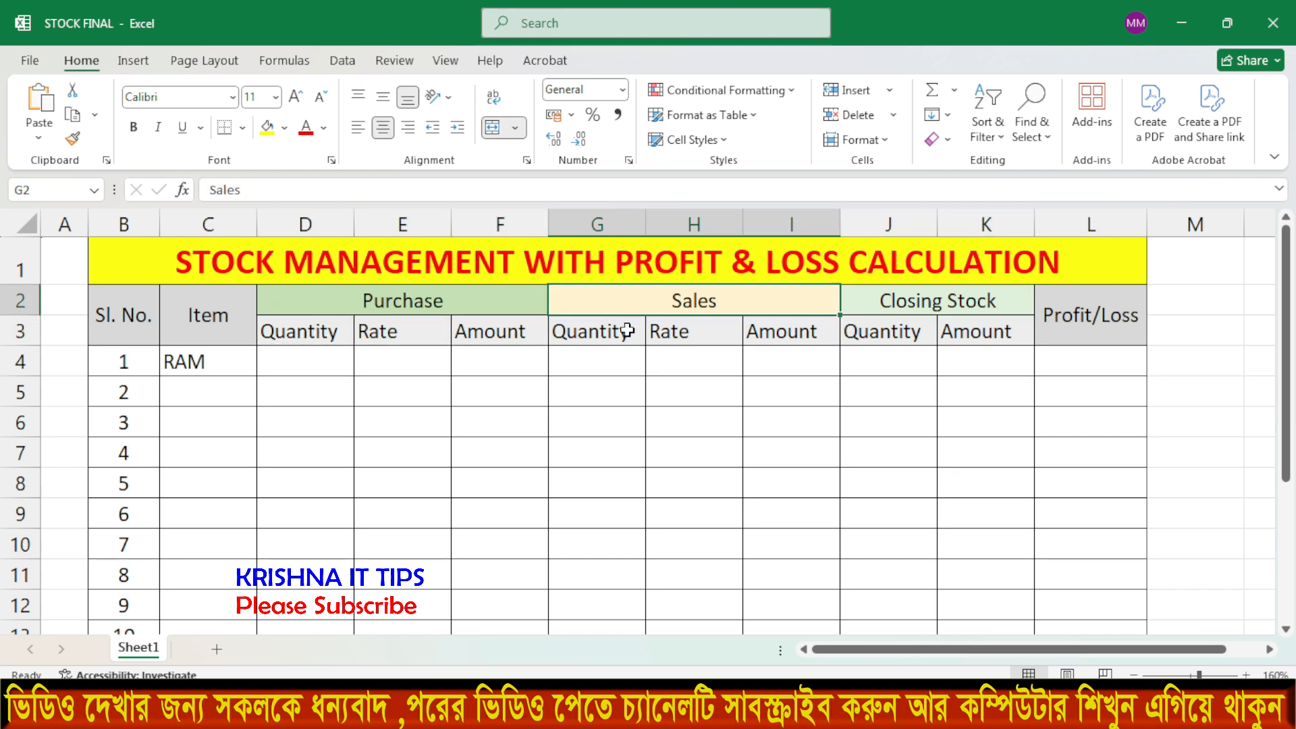
click(588, 330)
click(667, 330)
click(768, 331)
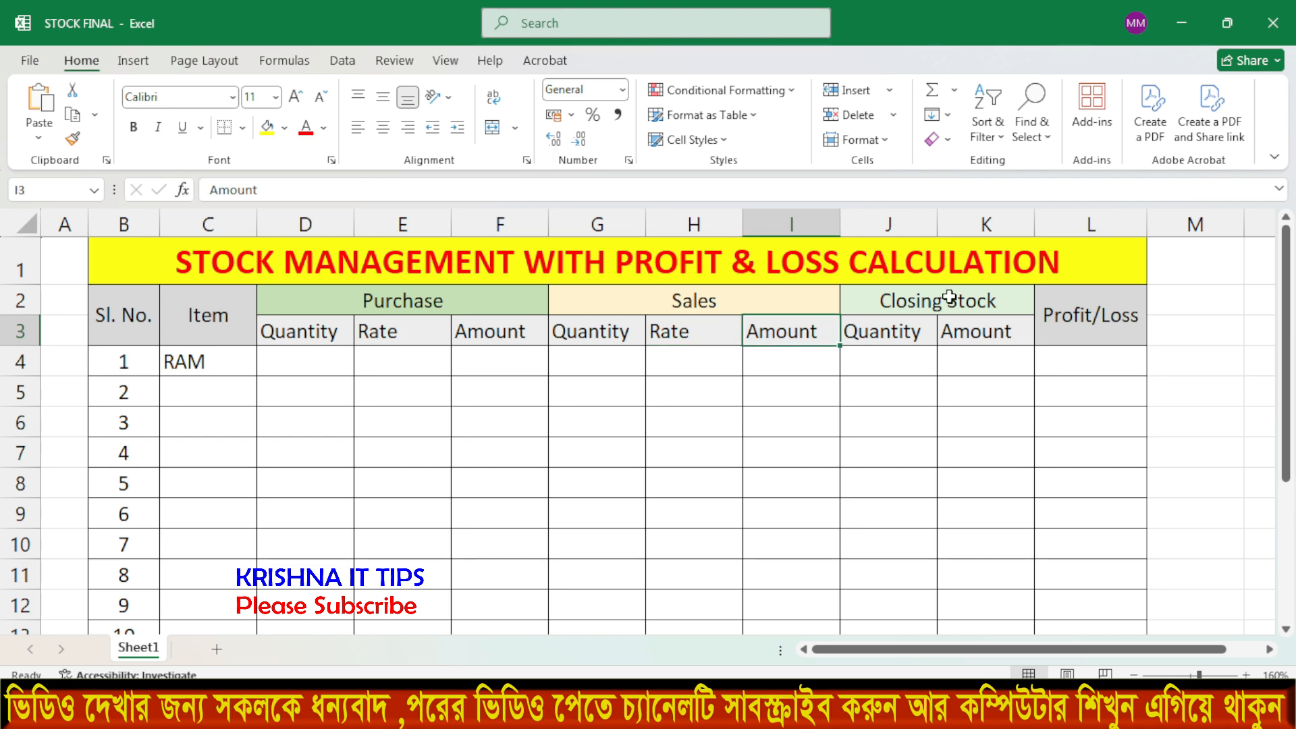
click(948, 302)
click(884, 336)
click(972, 335)
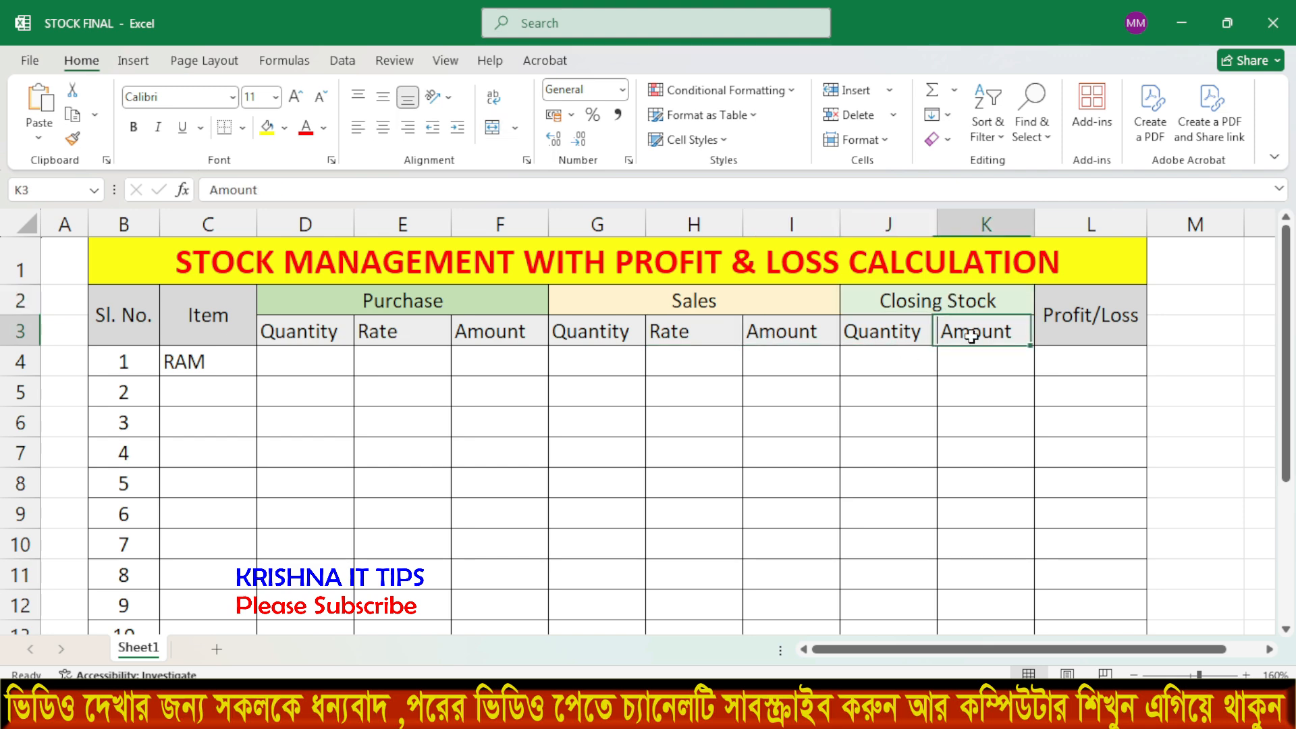
click(1044, 326)
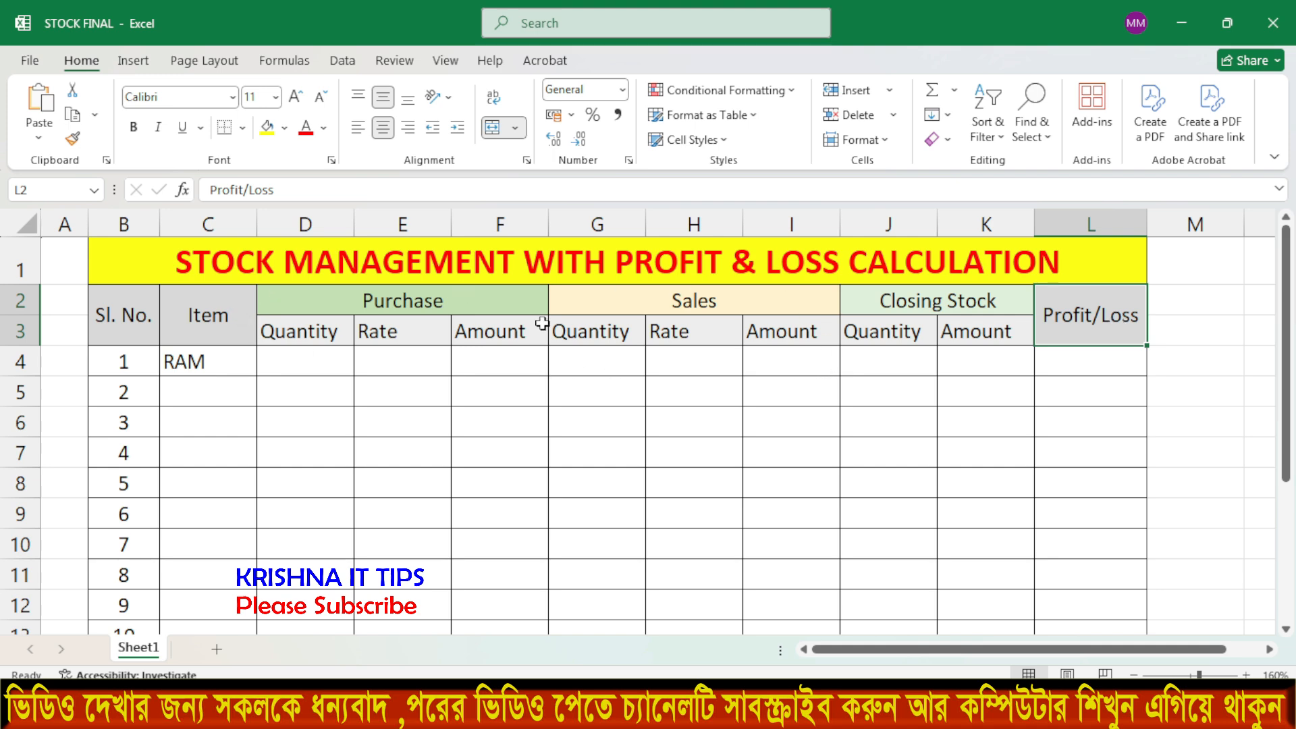
Merge and center cells B16 through L16 into one cell.
scroll(542, 323, down, 1)
scroll(542, 323, up, 1)
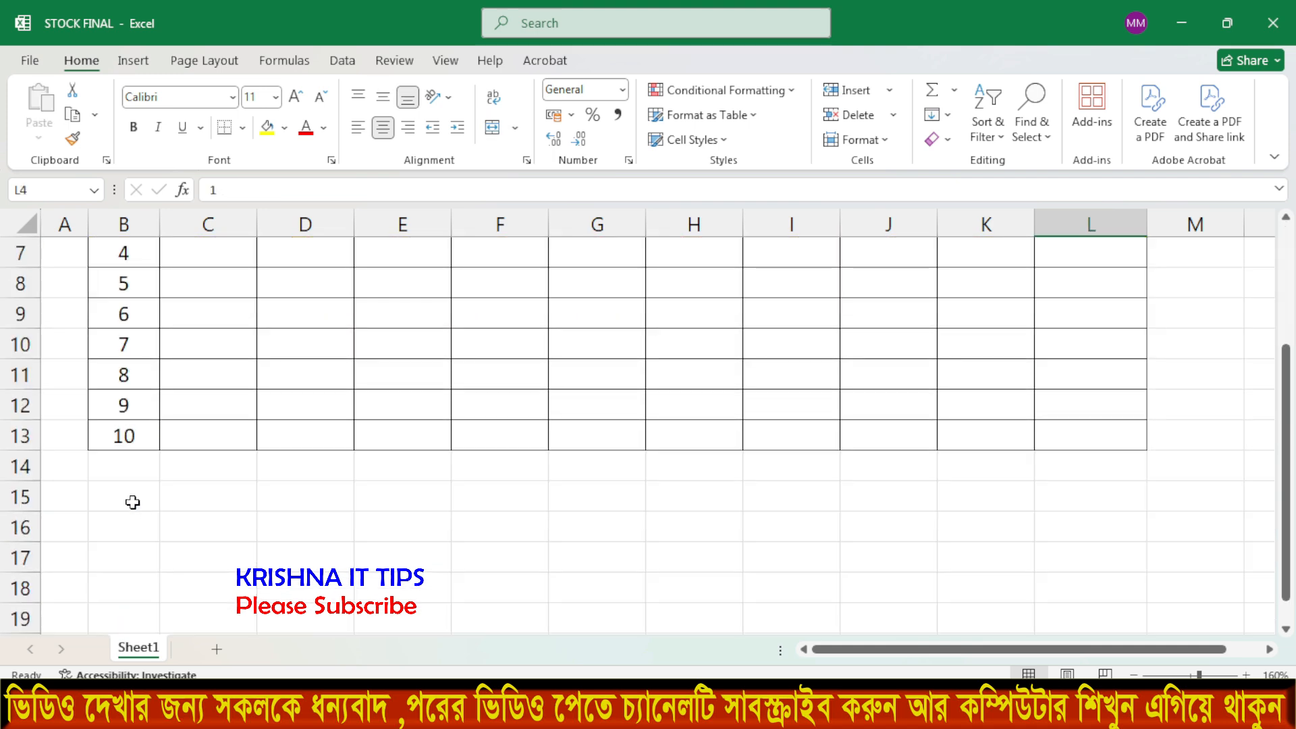
scroll(130, 500, up, 2)
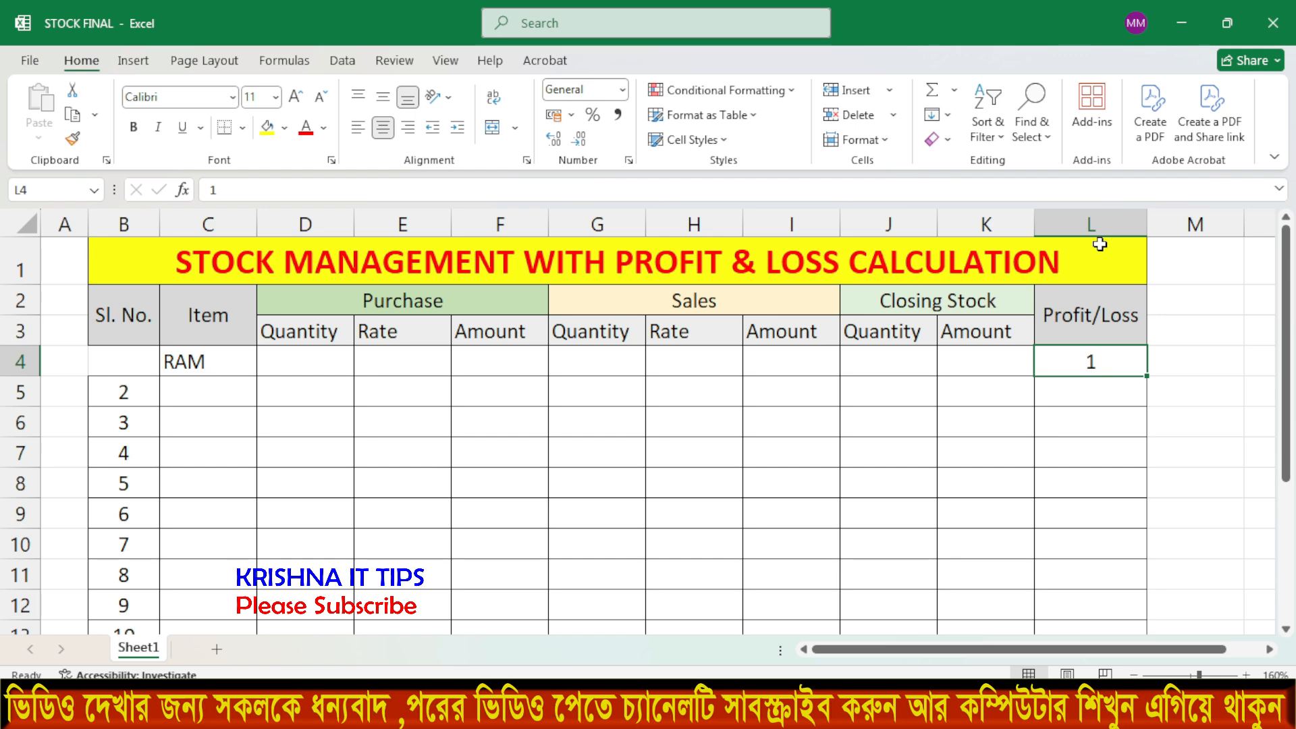
scroll(429, 368, down, 2)
drag(104, 520, 1104, 527)
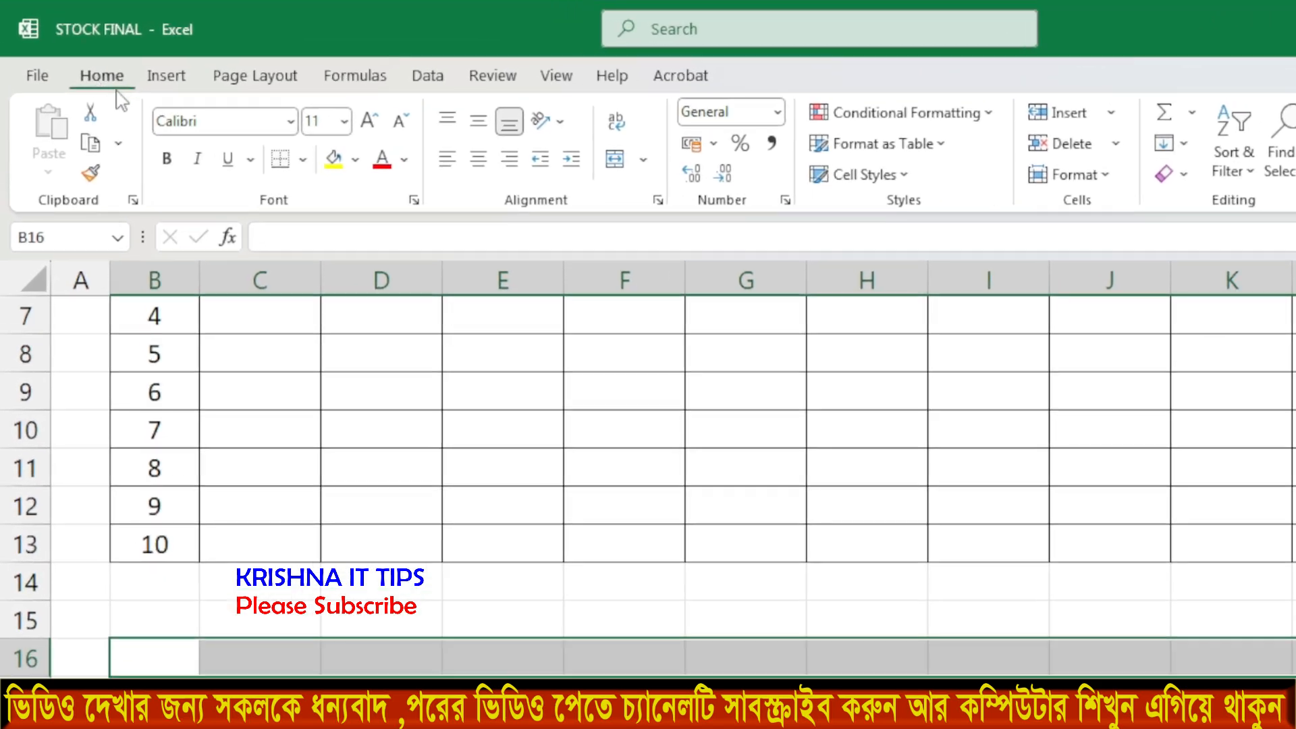
click(614, 161)
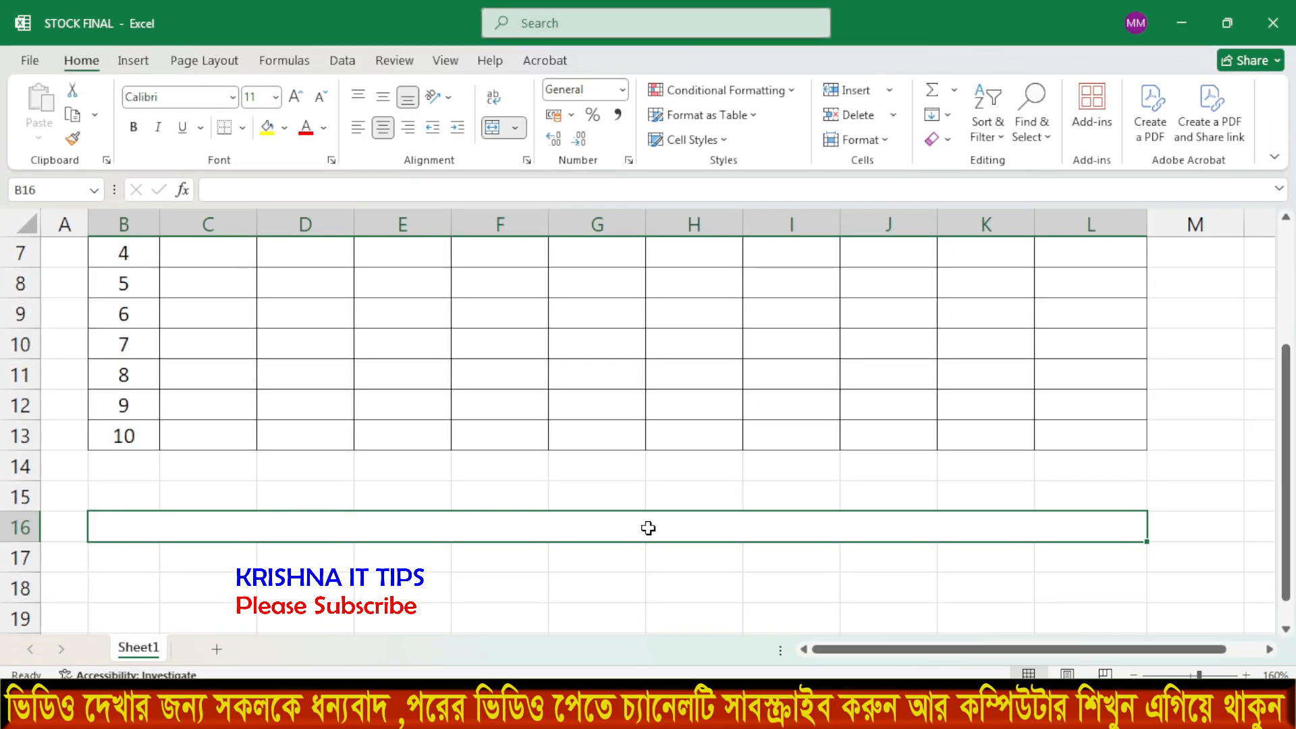
Merge B17 and C17 into a single cell.
scroll(467, 518, up, 2)
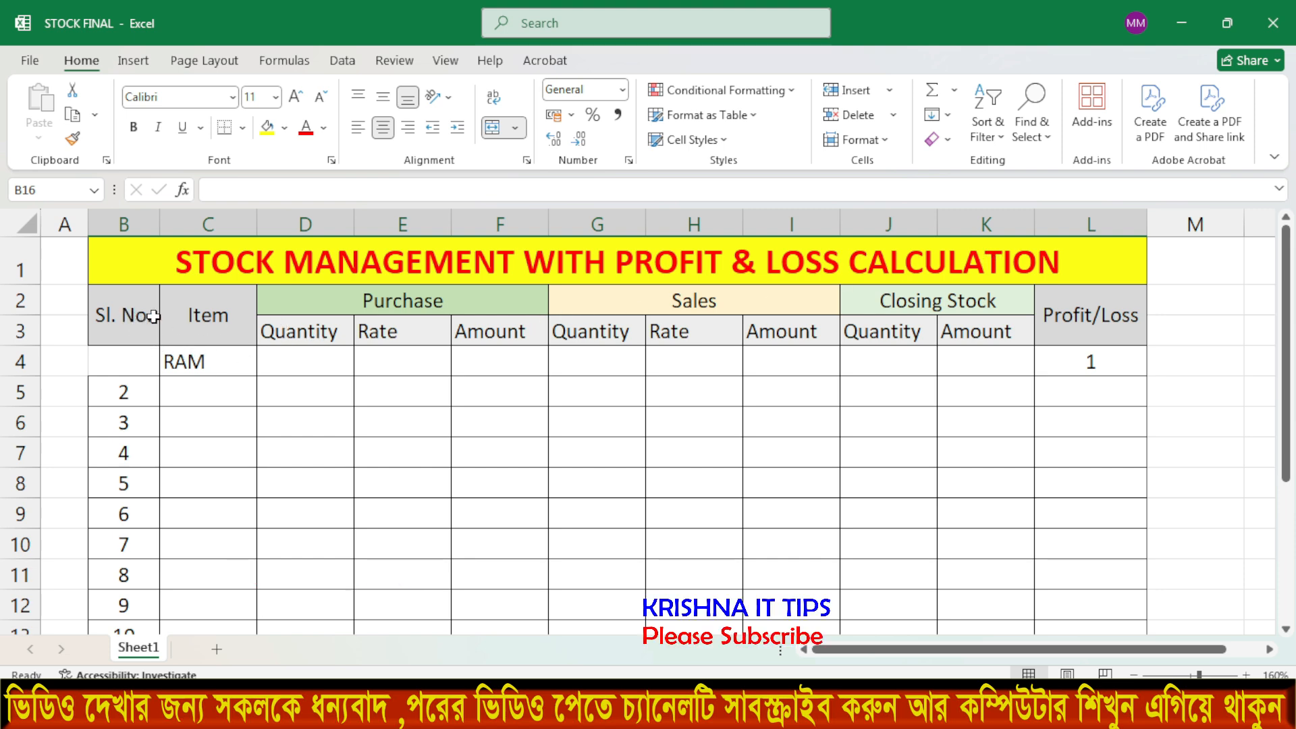
scroll(347, 565, down, 2)
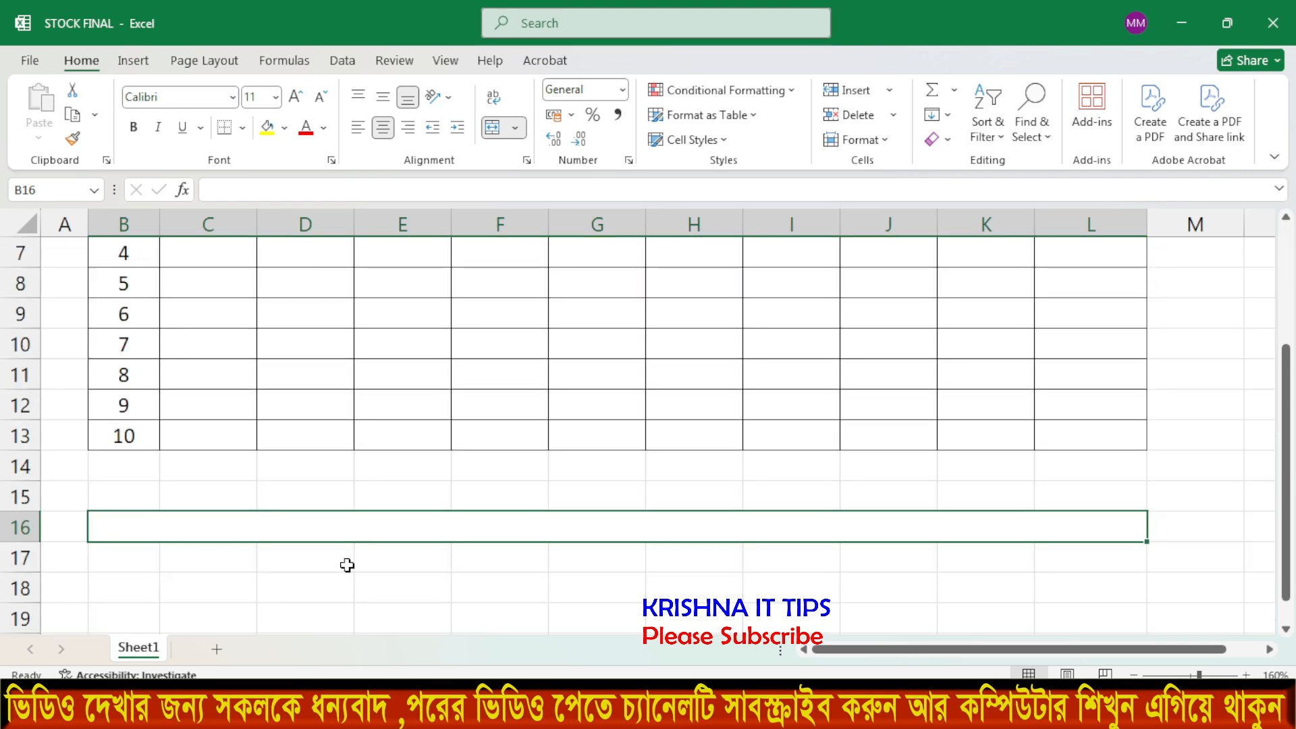
drag(132, 561, 188, 558)
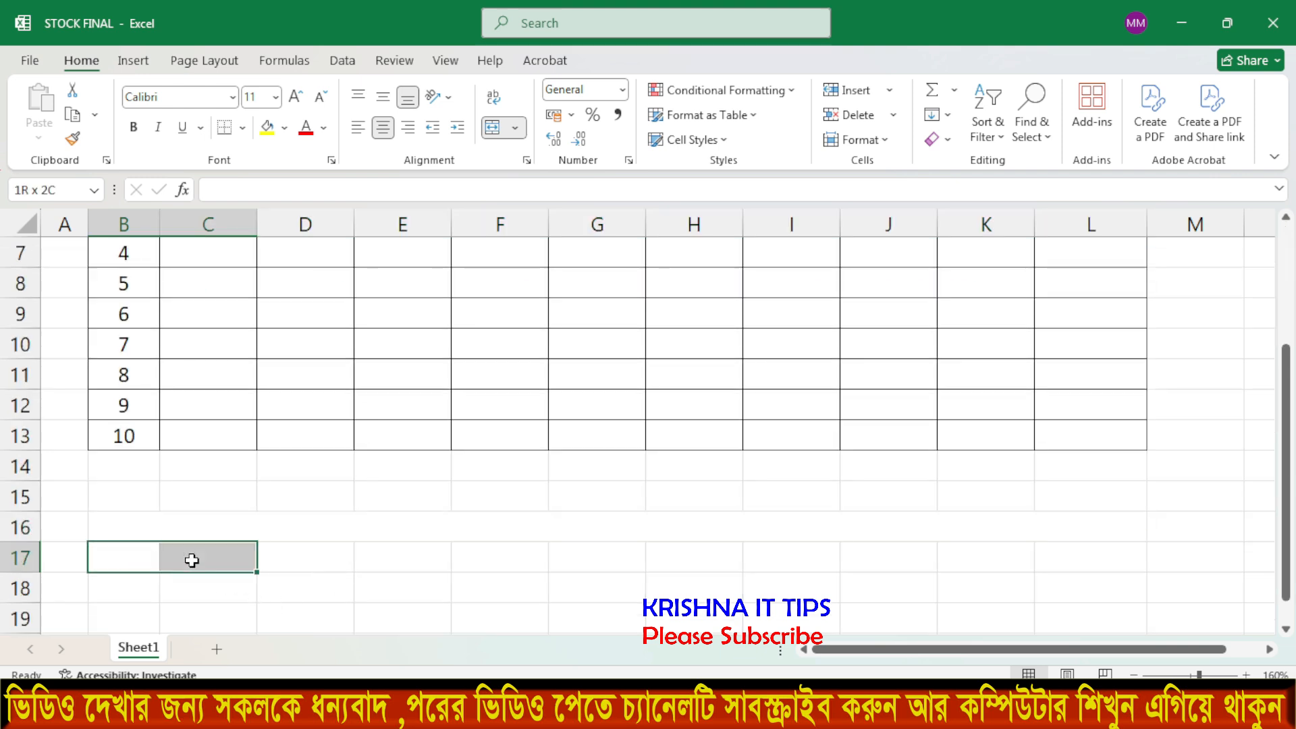
click(491, 127)
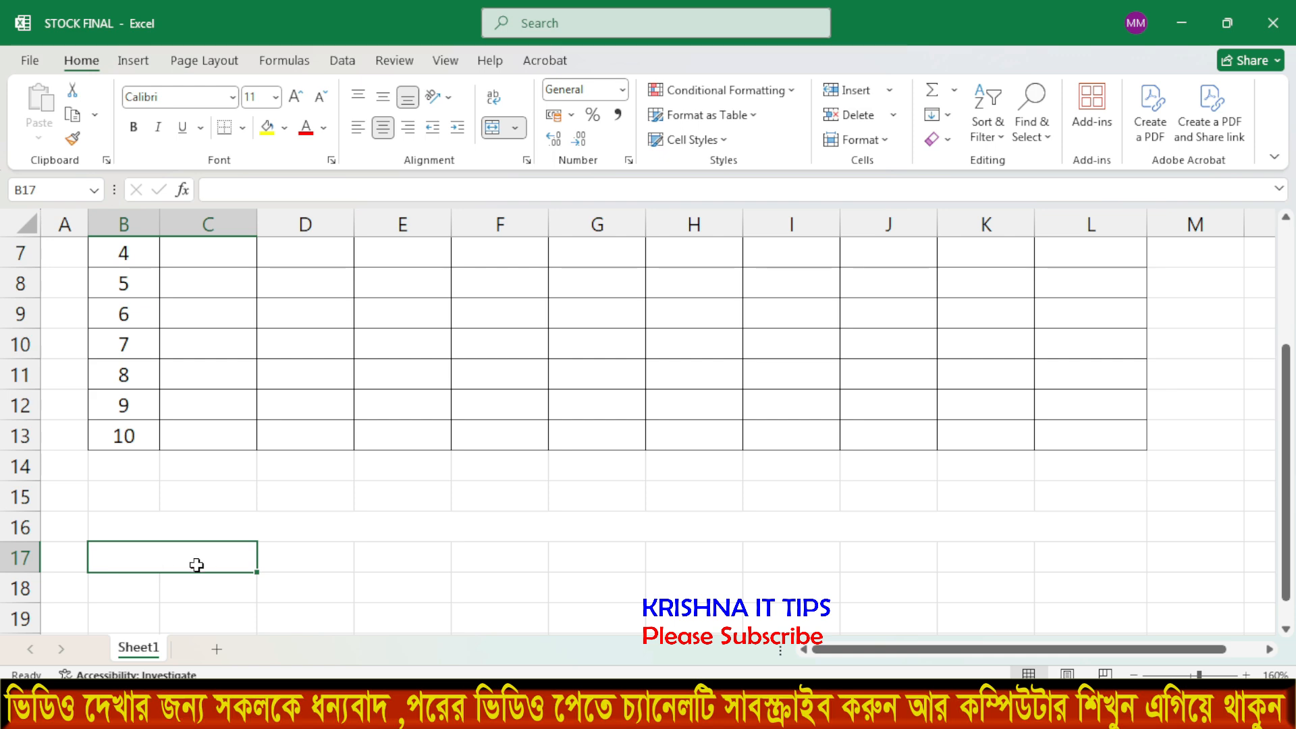
click(367, 565)
scroll(263, 511, up, 2)
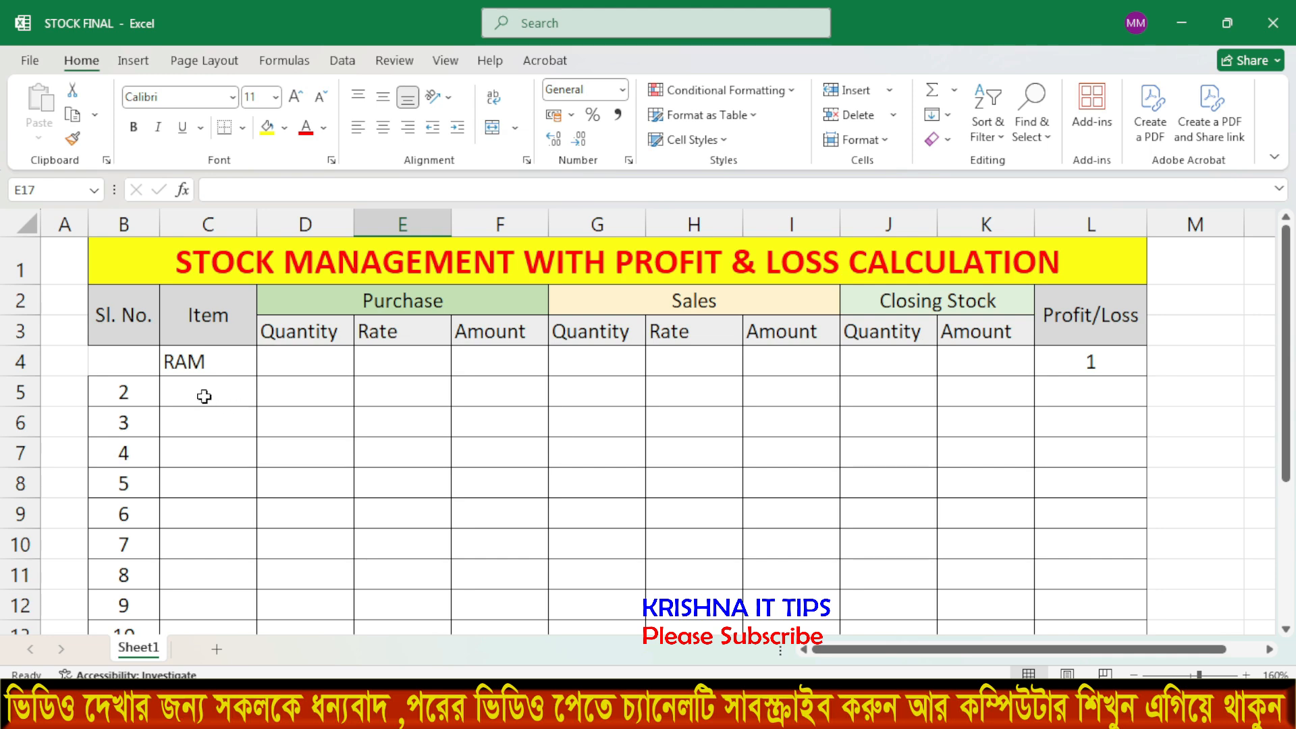
Enter 1 in B4 and Ctrl-fill down so B4:B13 number 1 to 10.
click(125, 357)
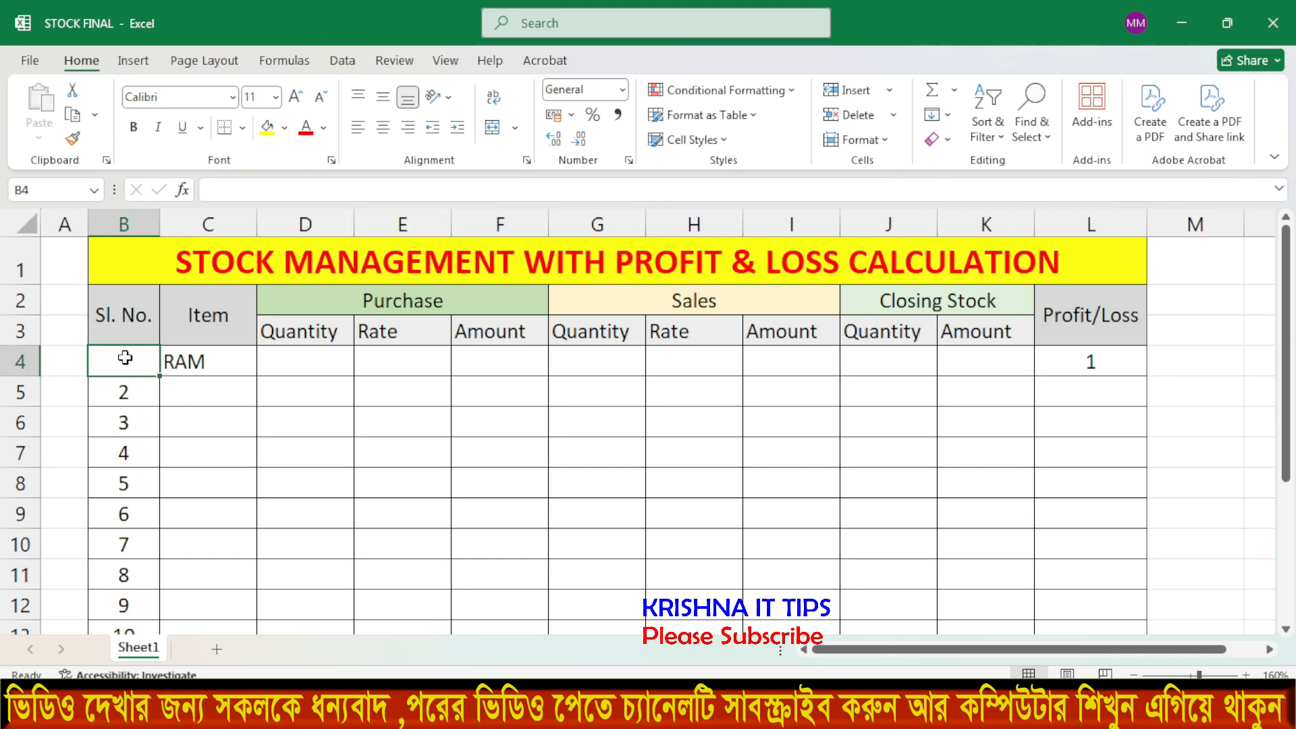
click(242, 127)
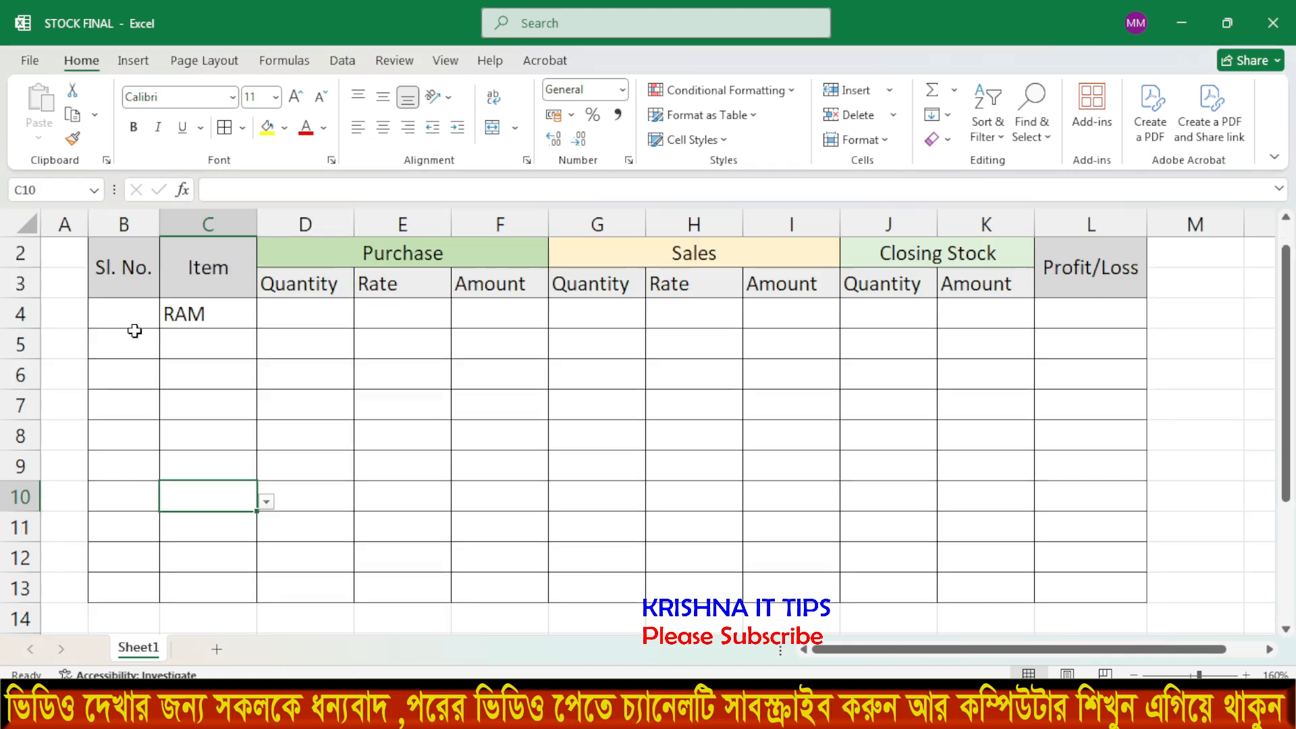
click(118, 312)
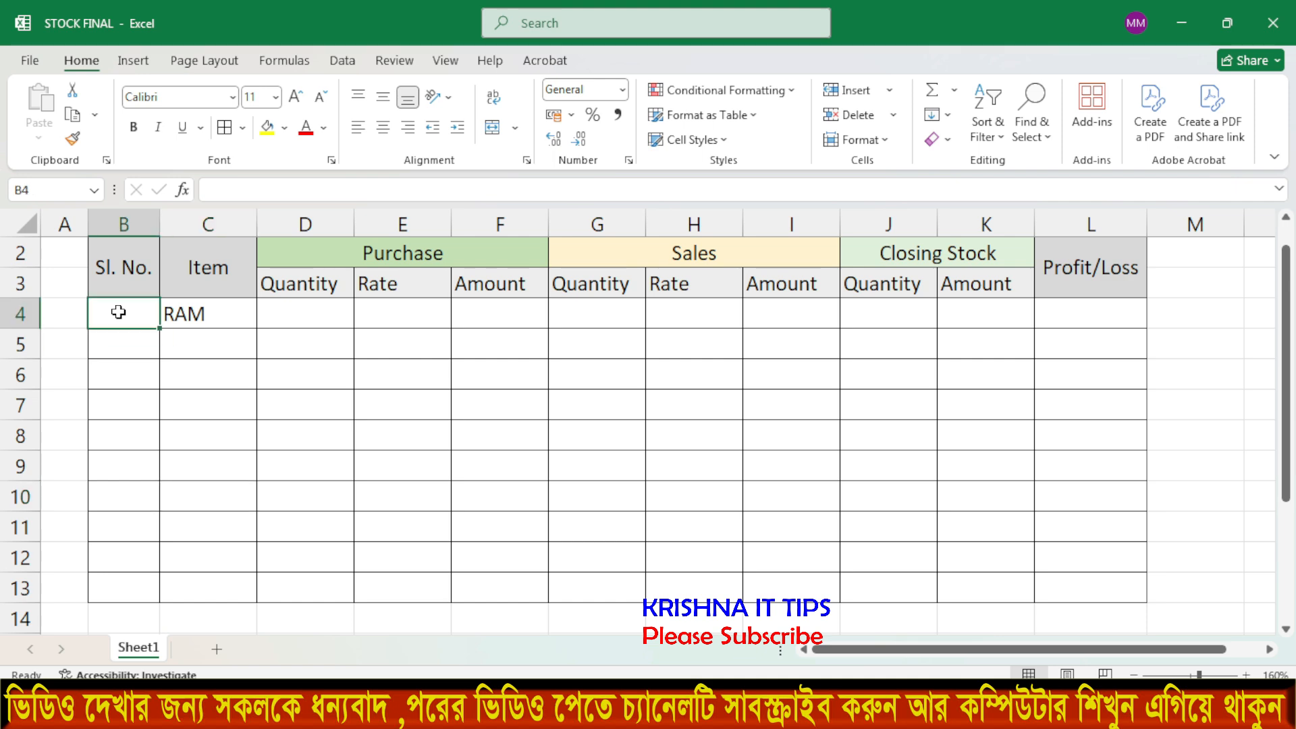
text(1)
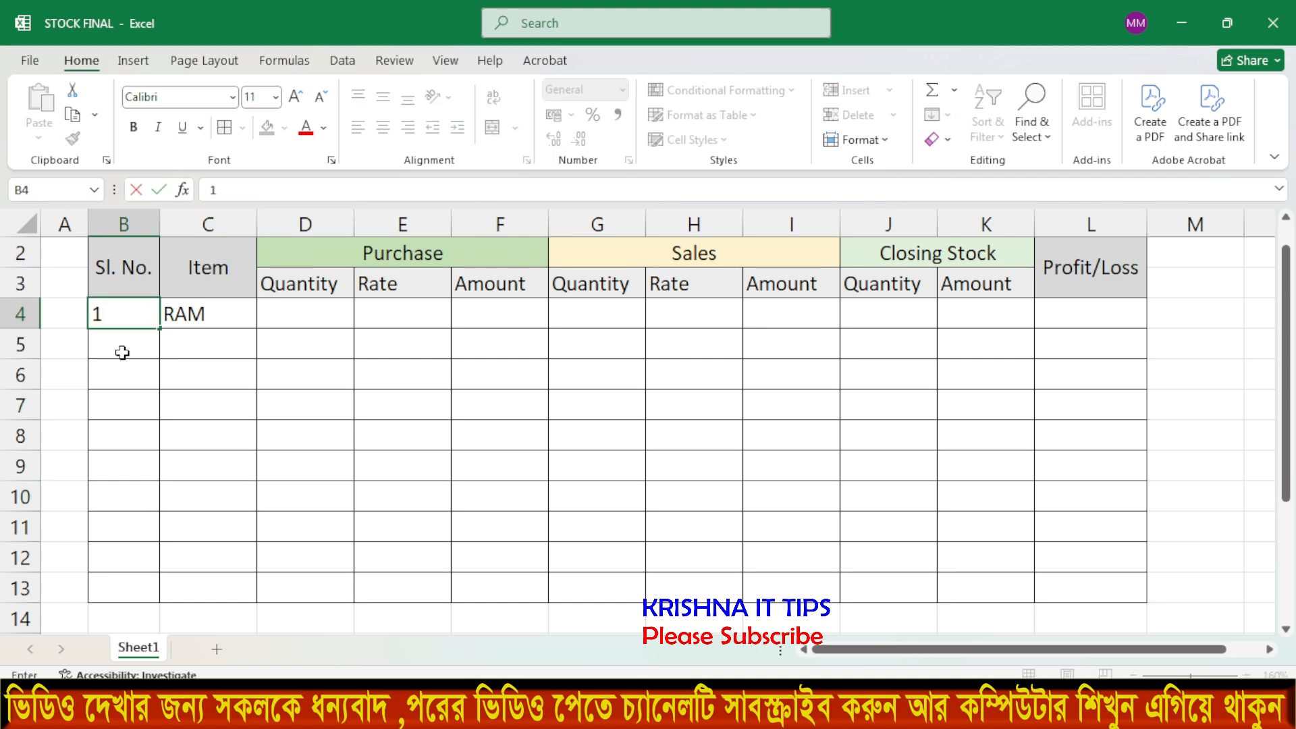
key(Return)
key(Up)
click(185, 442)
click(125, 315)
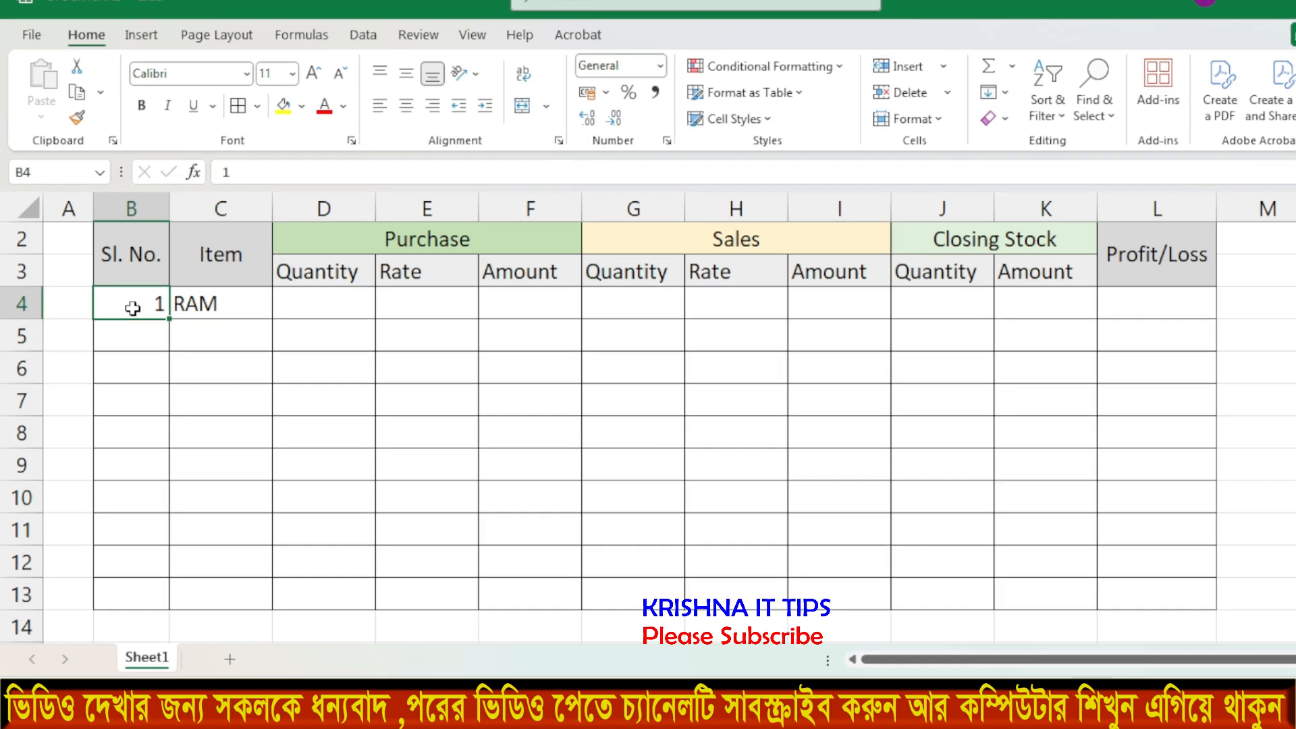
key(ctrl)
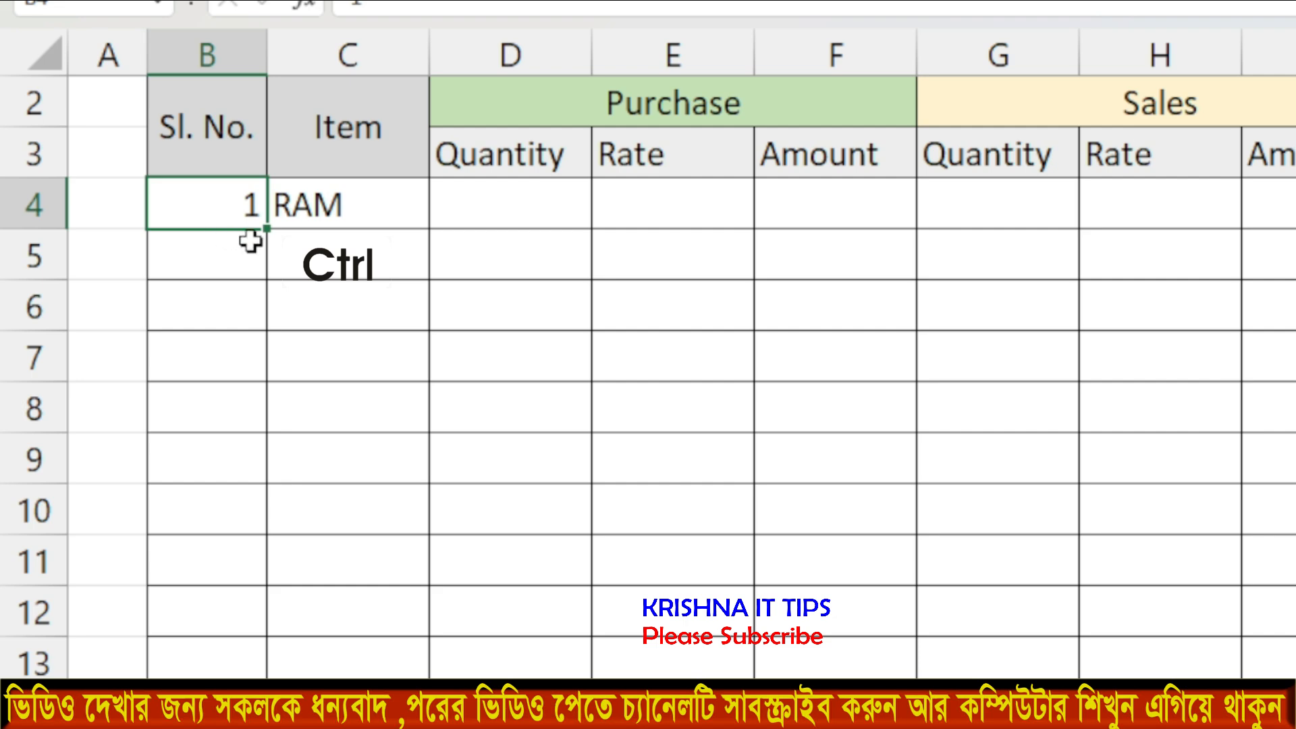
drag(270, 234, 273, 675)
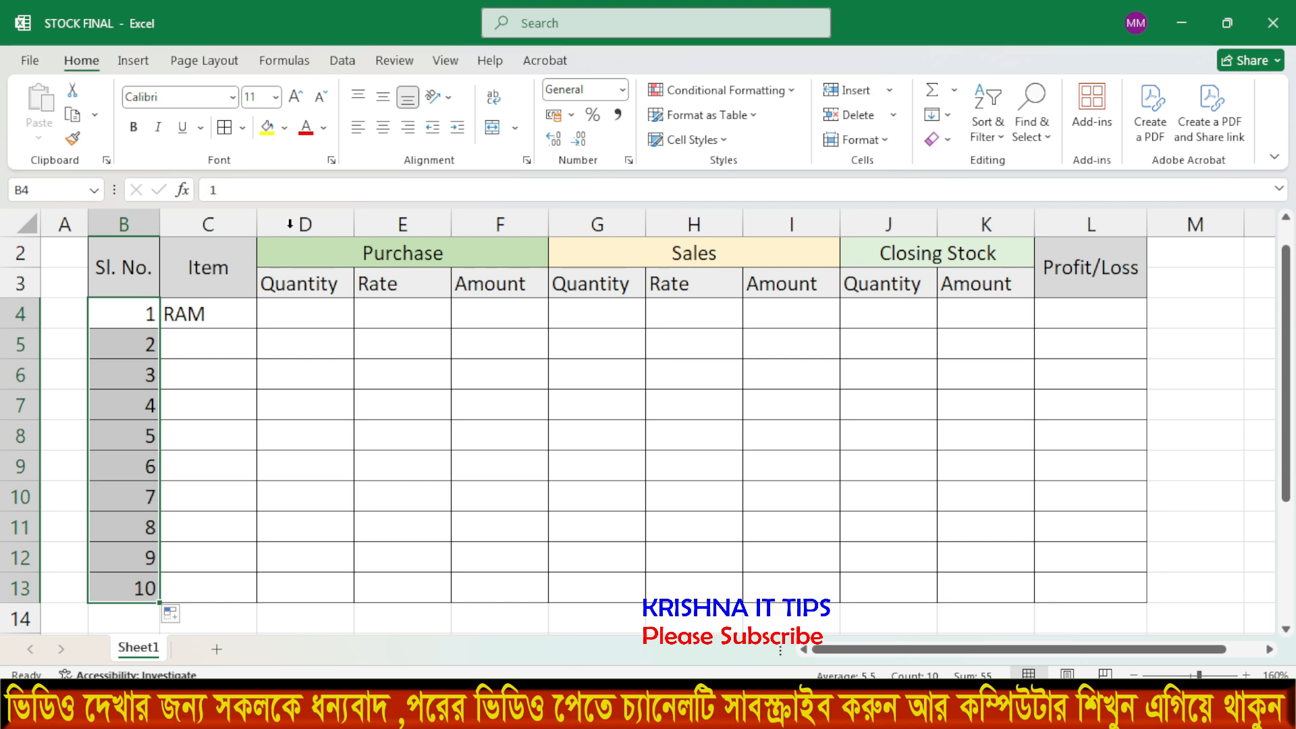
click(384, 130)
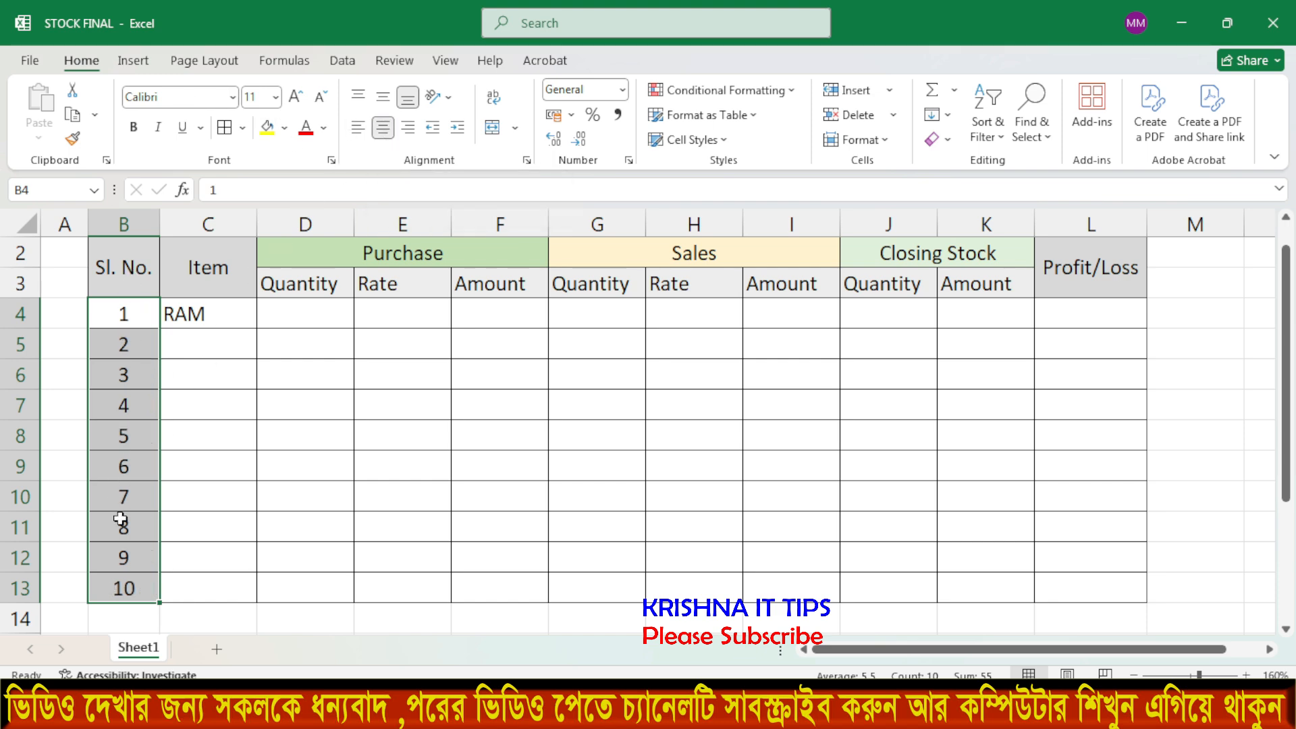
click(196, 405)
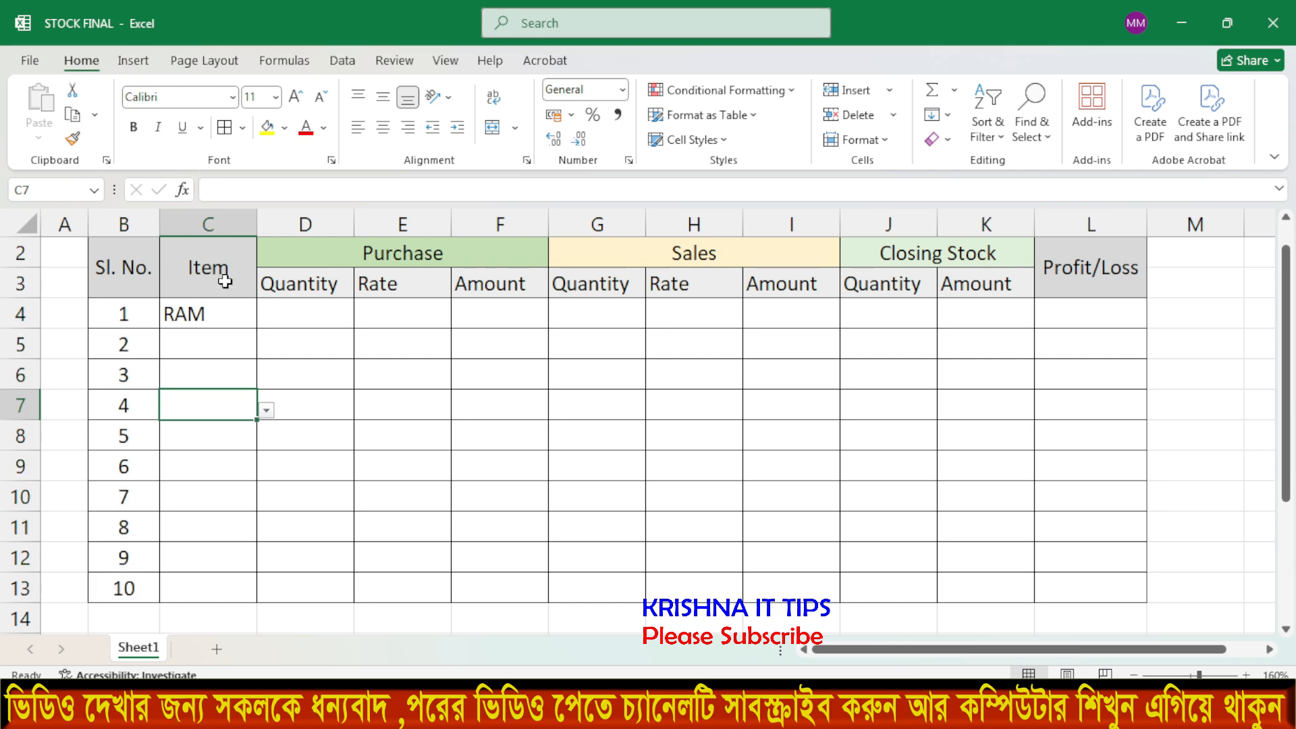
click(219, 311)
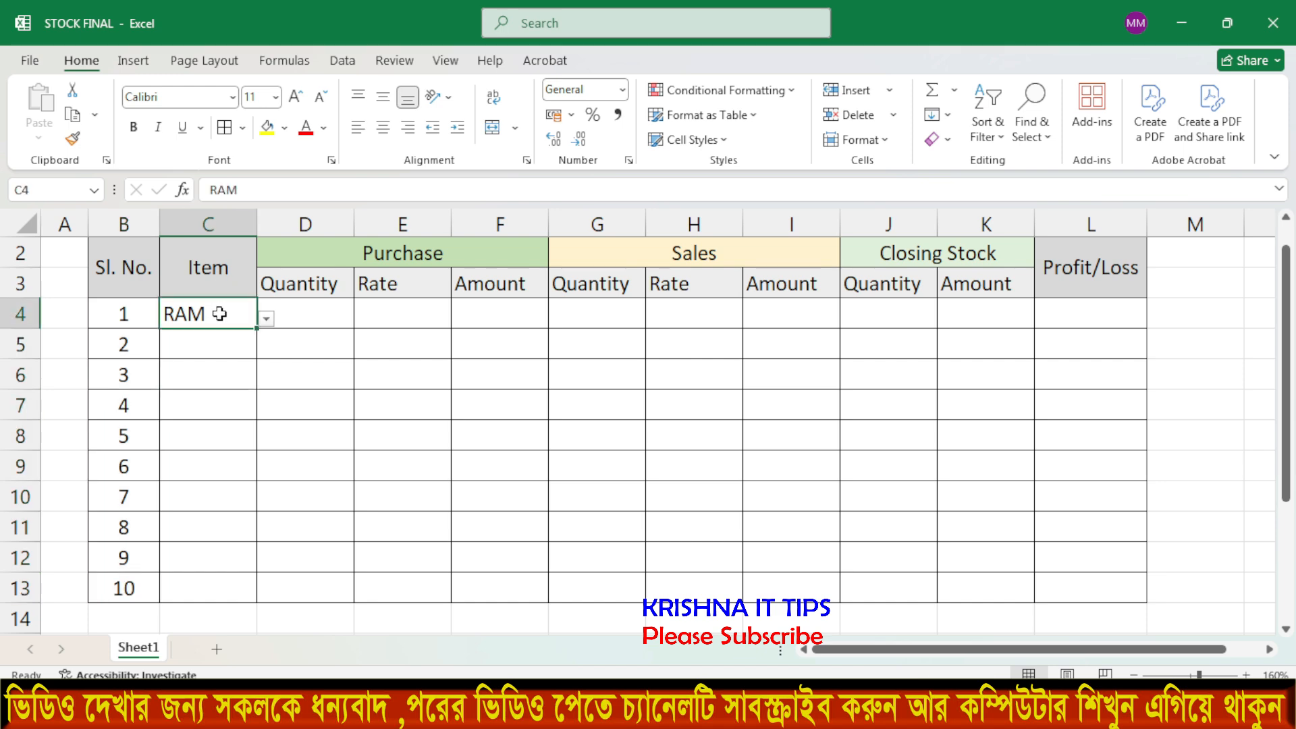
click(267, 320)
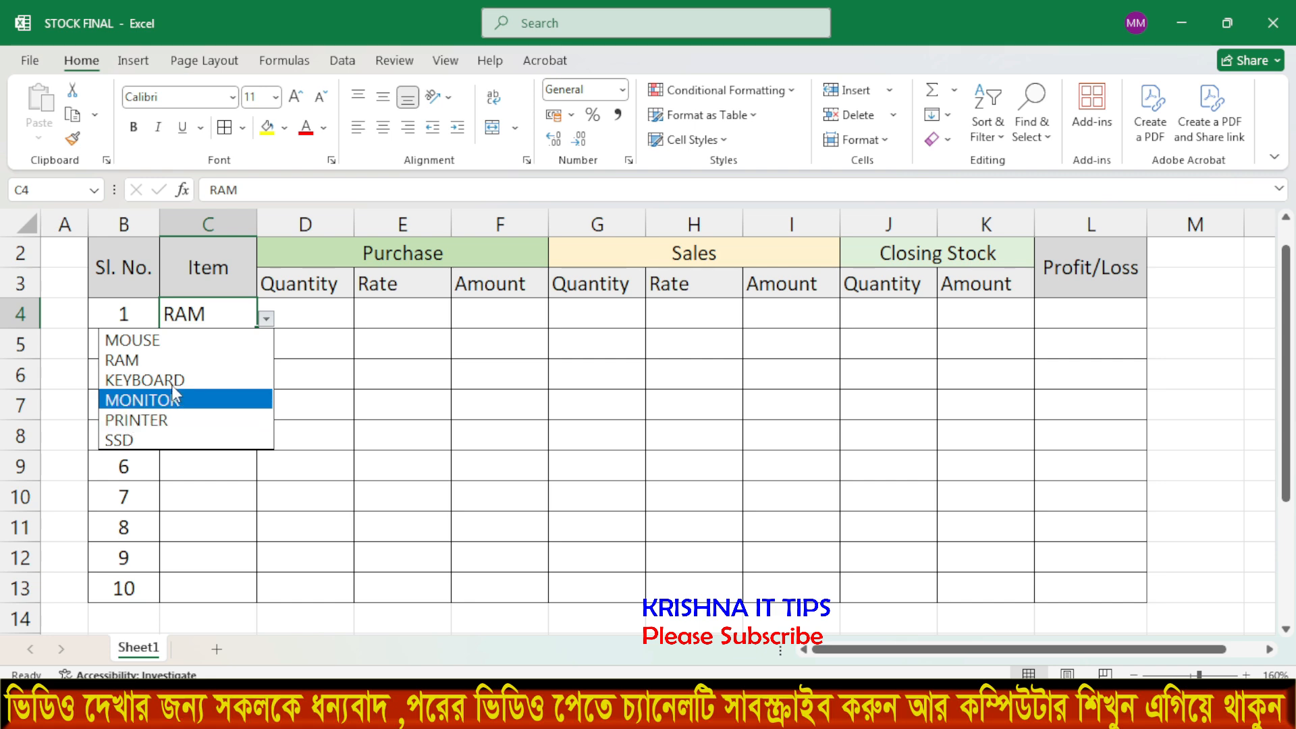
click(336, 333)
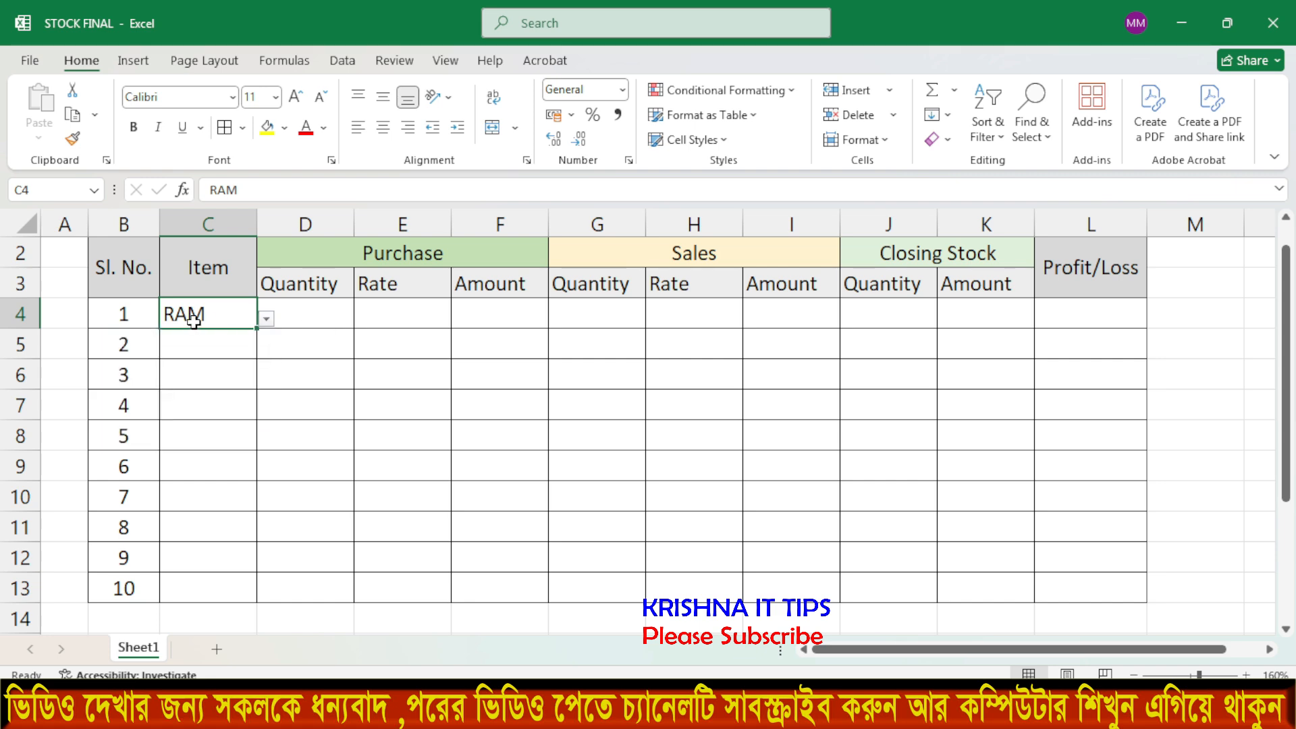
click(267, 320)
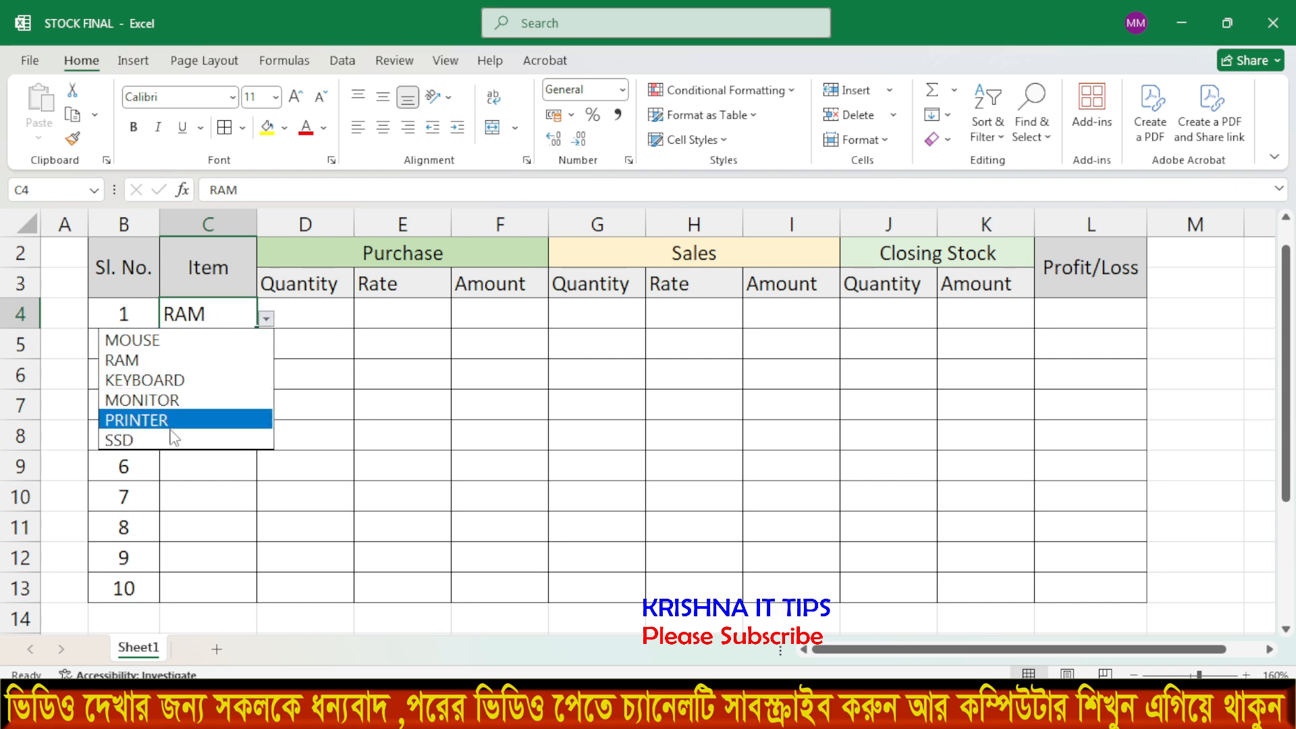
click(382, 411)
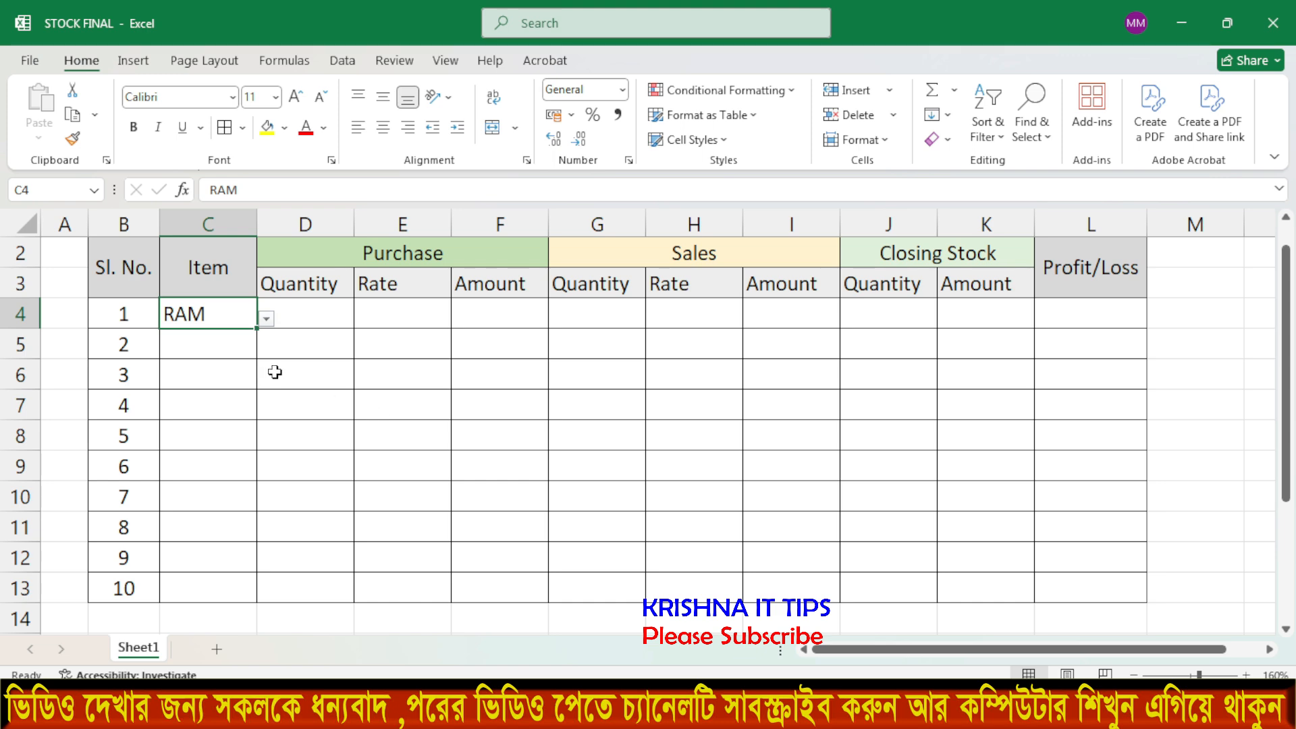
drag(123, 435, 220, 558)
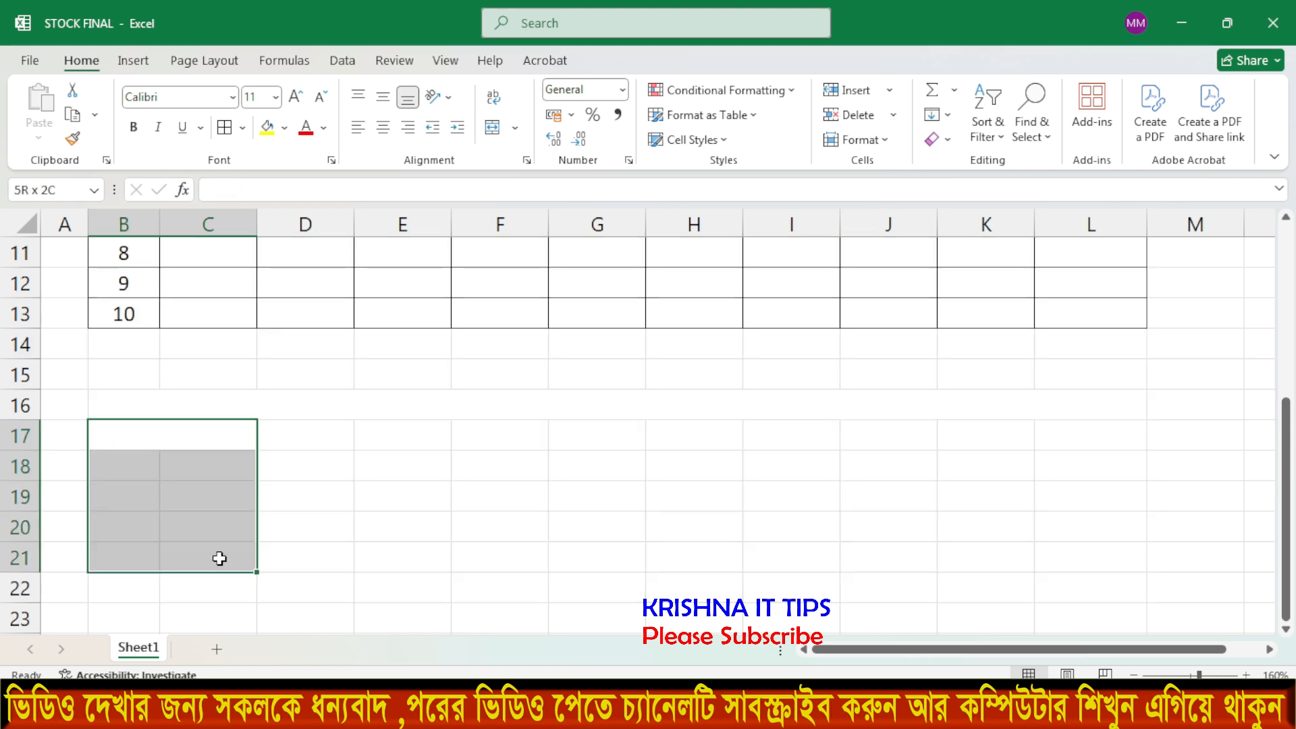
click(391, 496)
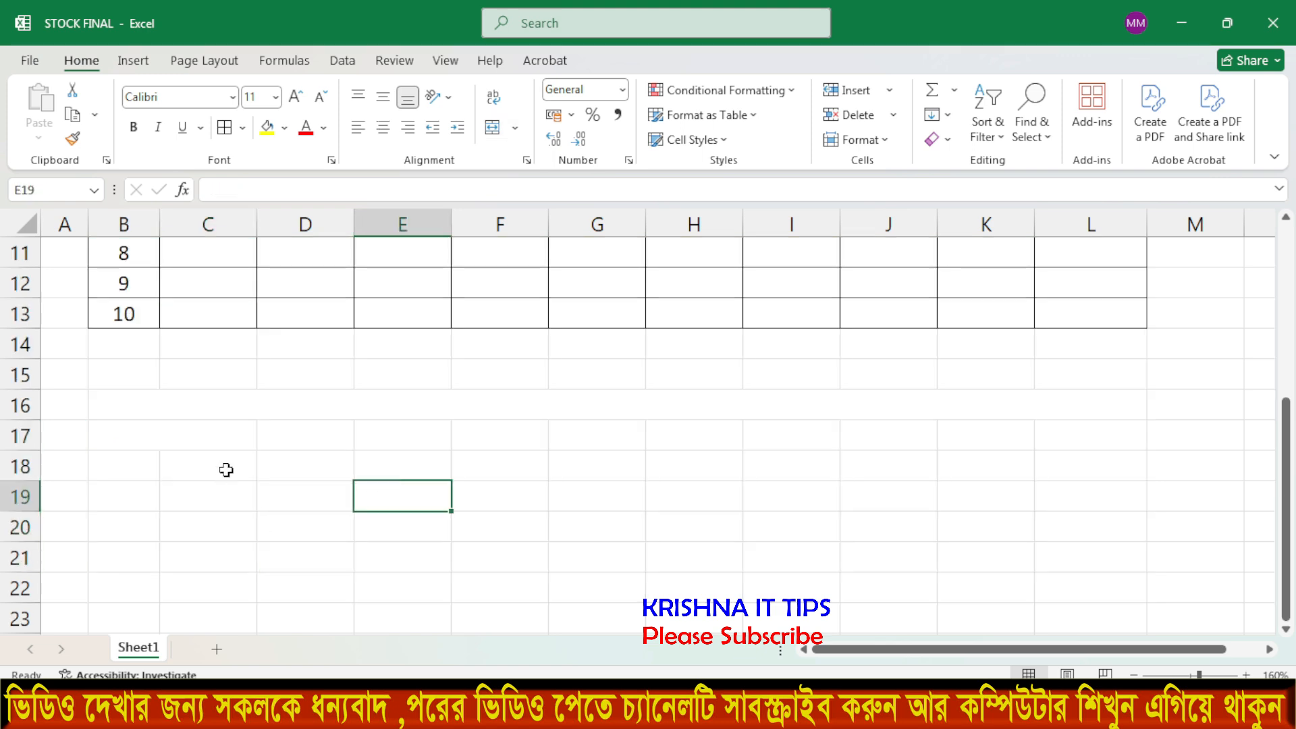
Add List data validation to C18:C26 with source RAM.MOSE,KEYBOARD,MONITOR.
drag(226, 470, 226, 566)
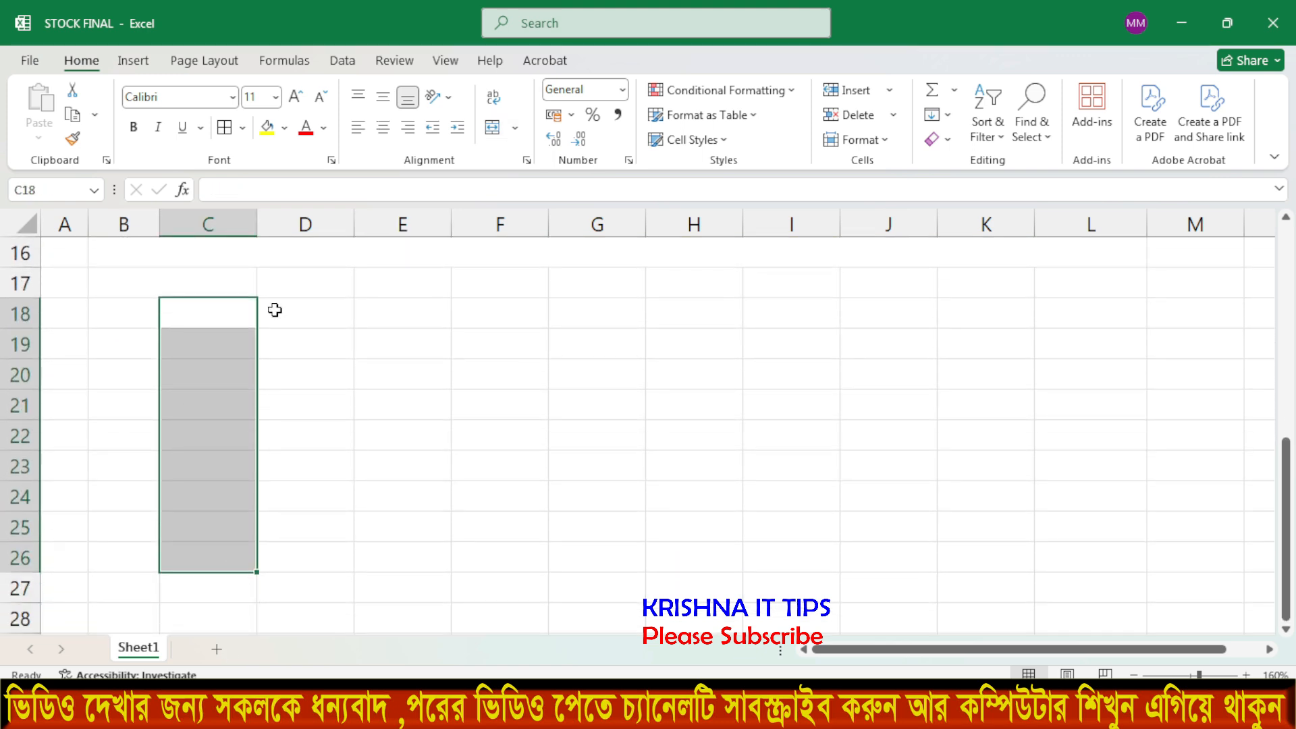
click(342, 60)
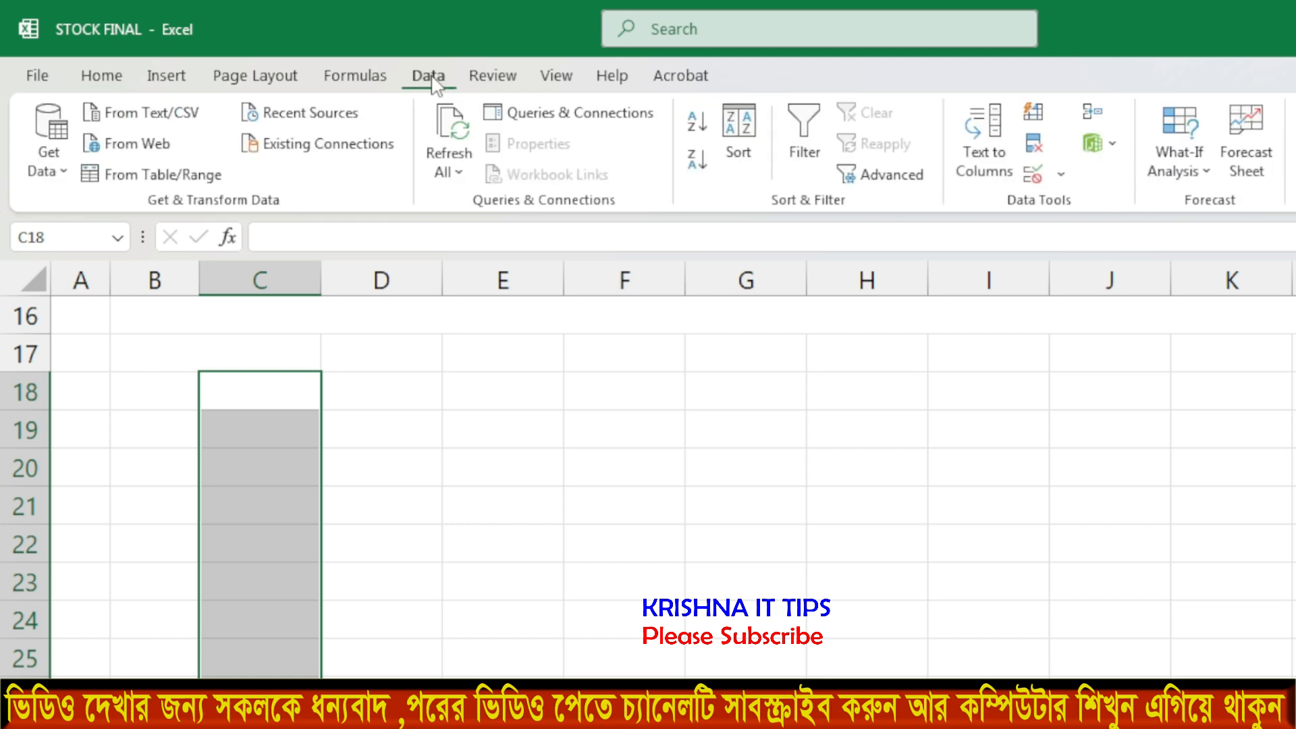
click(1061, 176)
click(1079, 206)
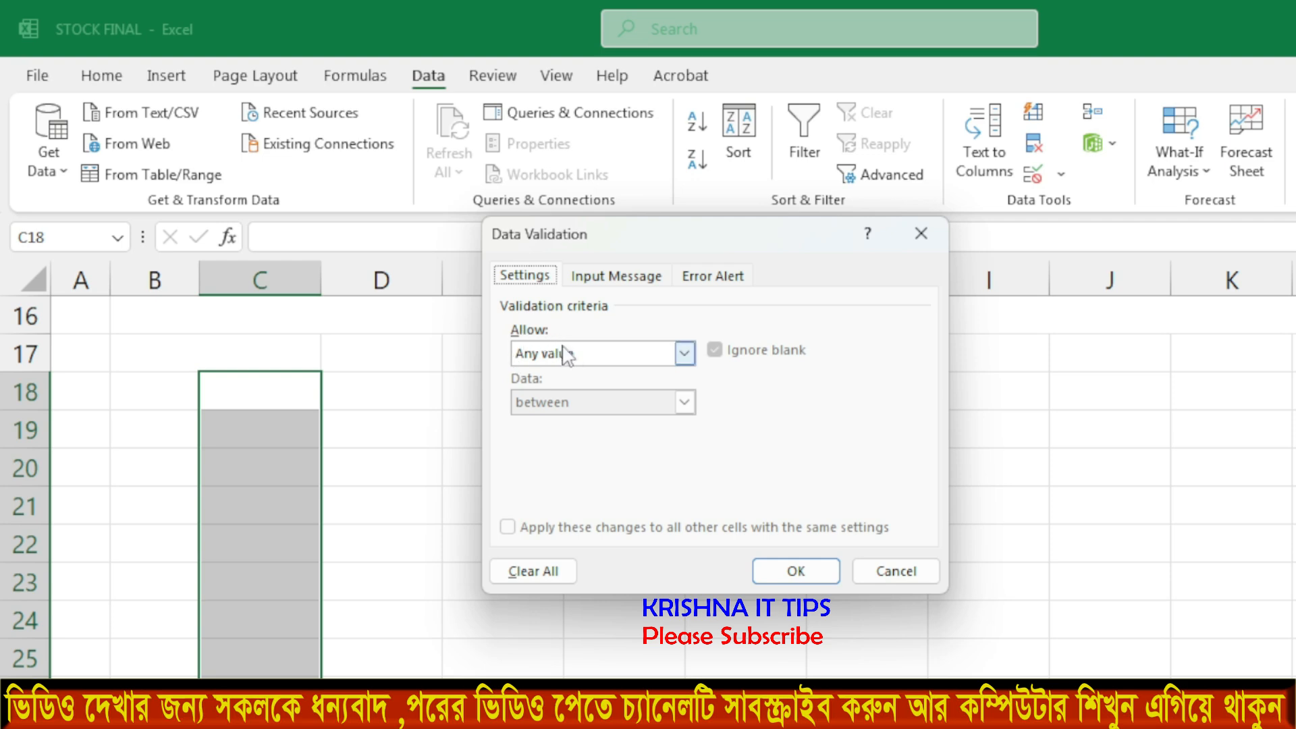
click(570, 353)
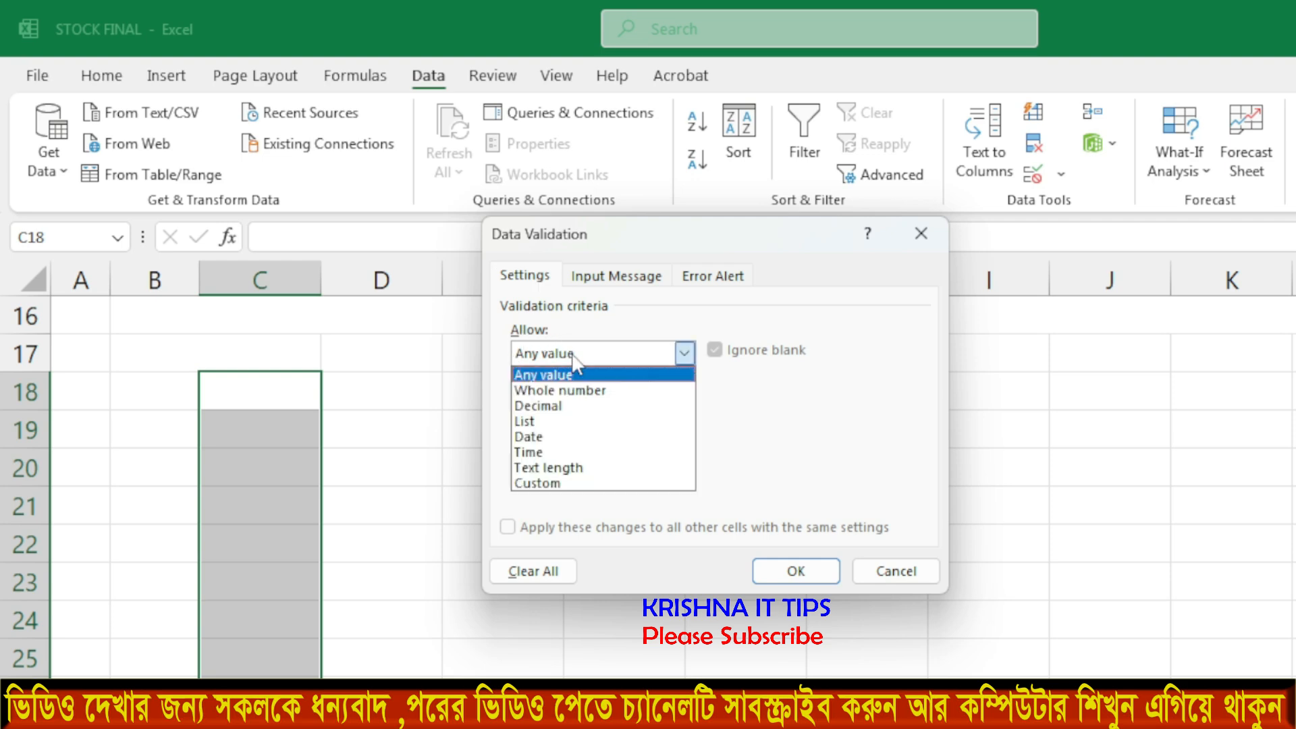
click(540, 421)
click(548, 448)
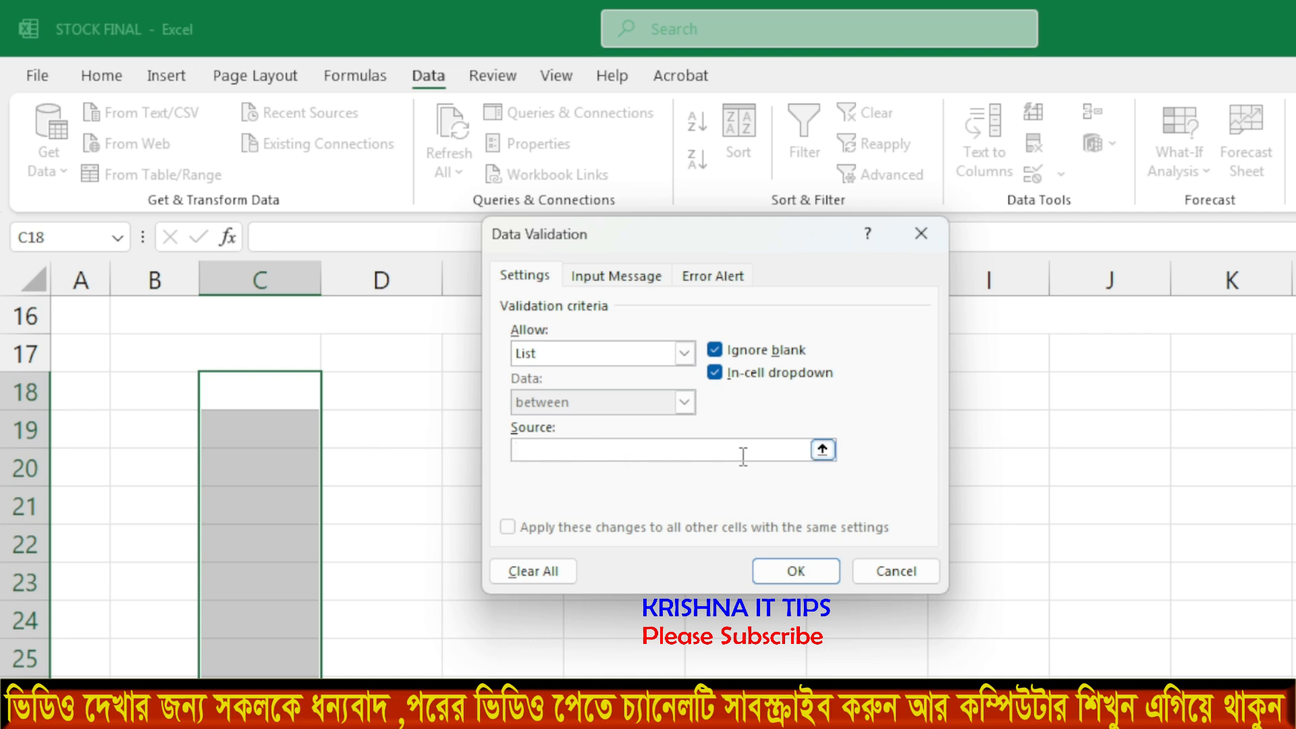
text(RAM.MOSE,KEYBOARD)
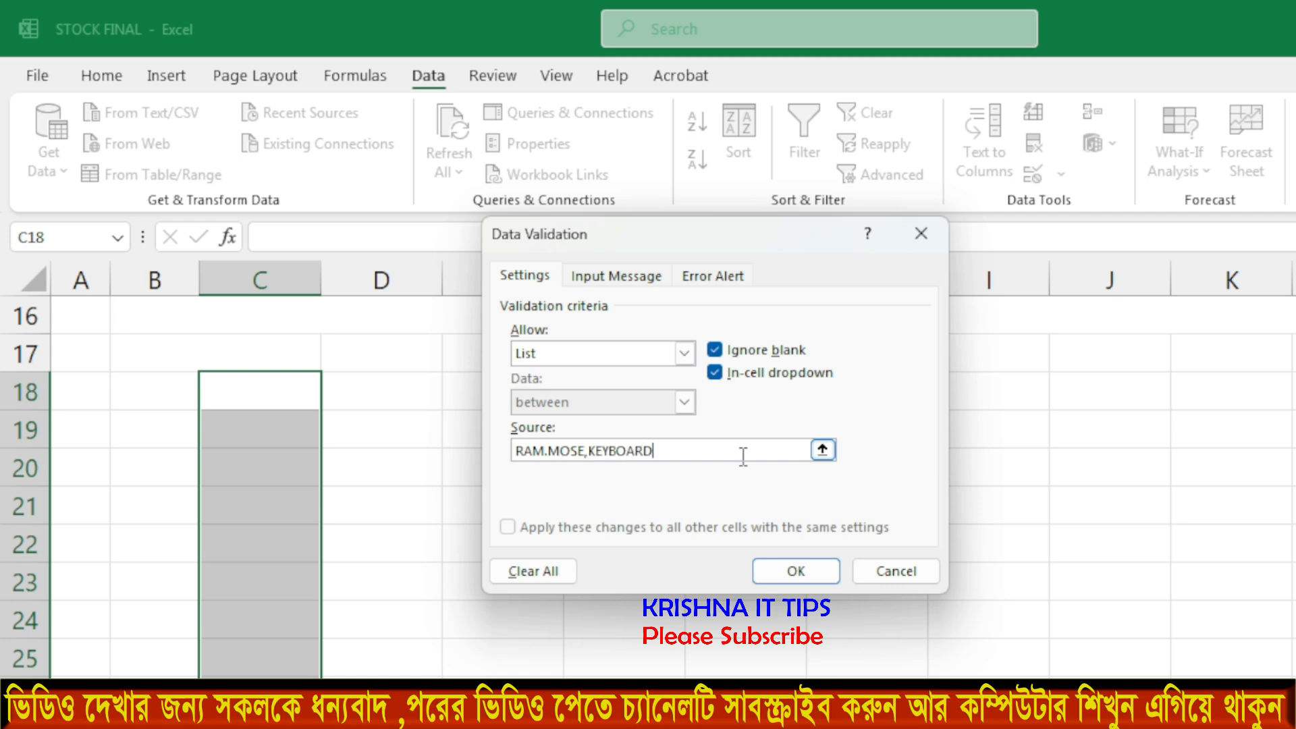
text(,MONITOR)
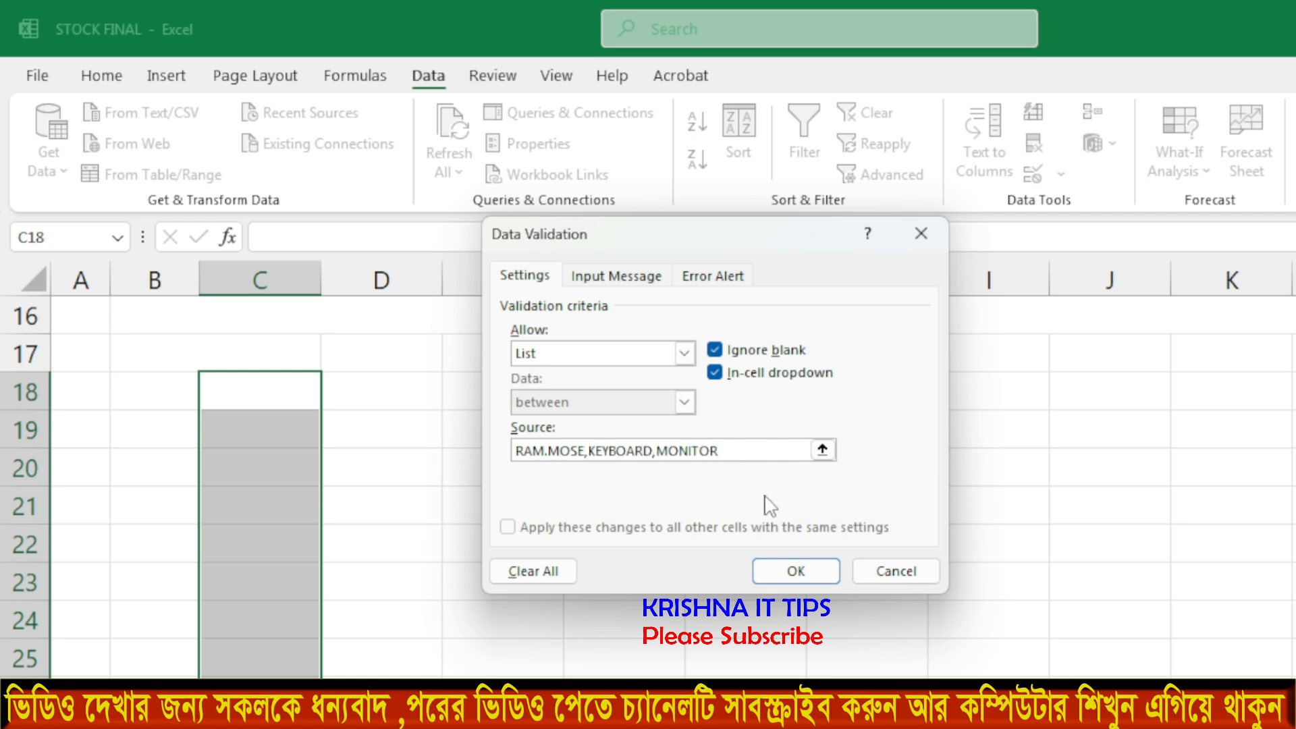
click(791, 566)
Choose KEYBOARD for C18 from its new dropdown list.
click(506, 549)
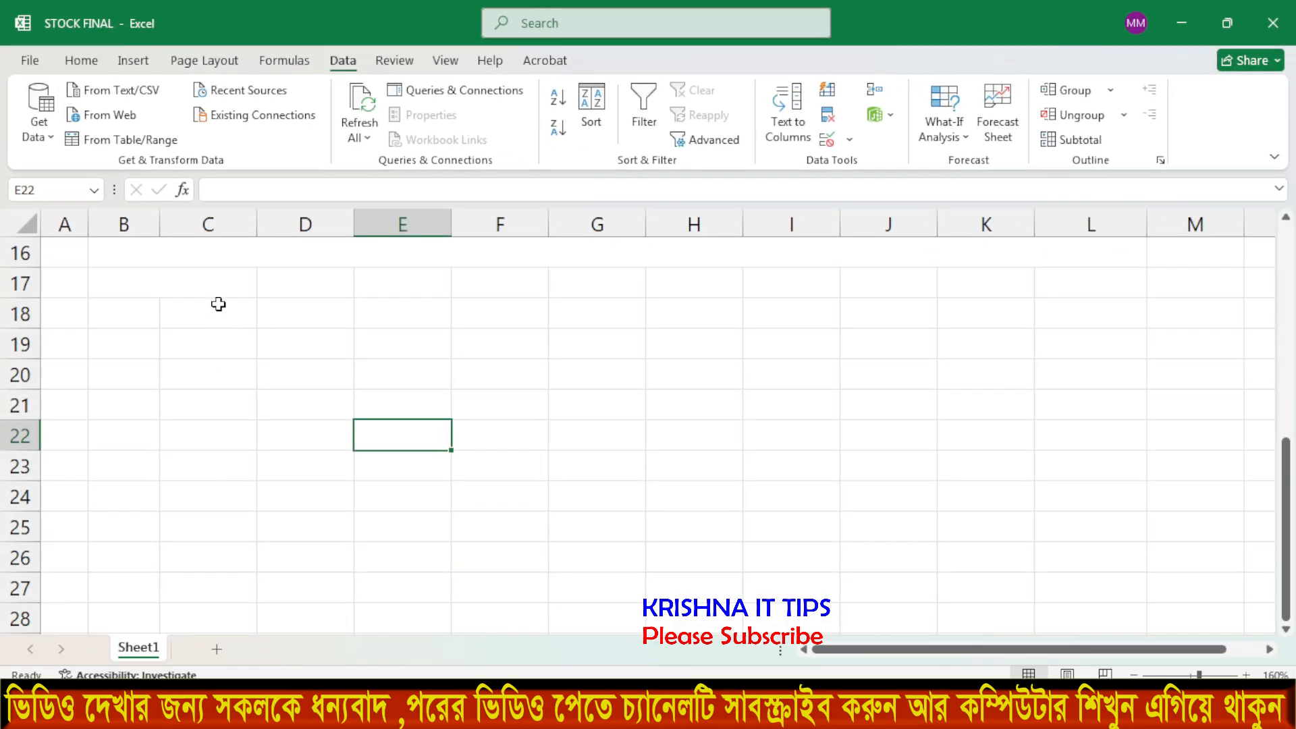
click(218, 304)
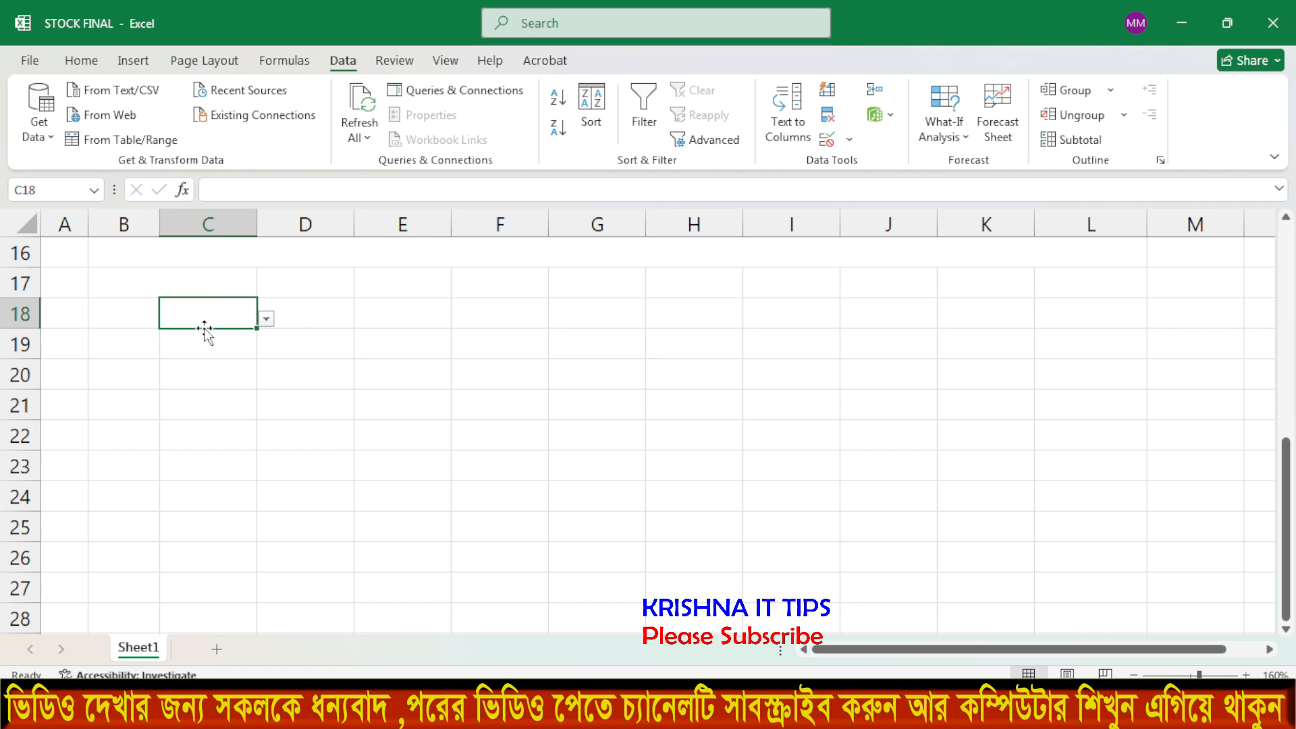
click(267, 321)
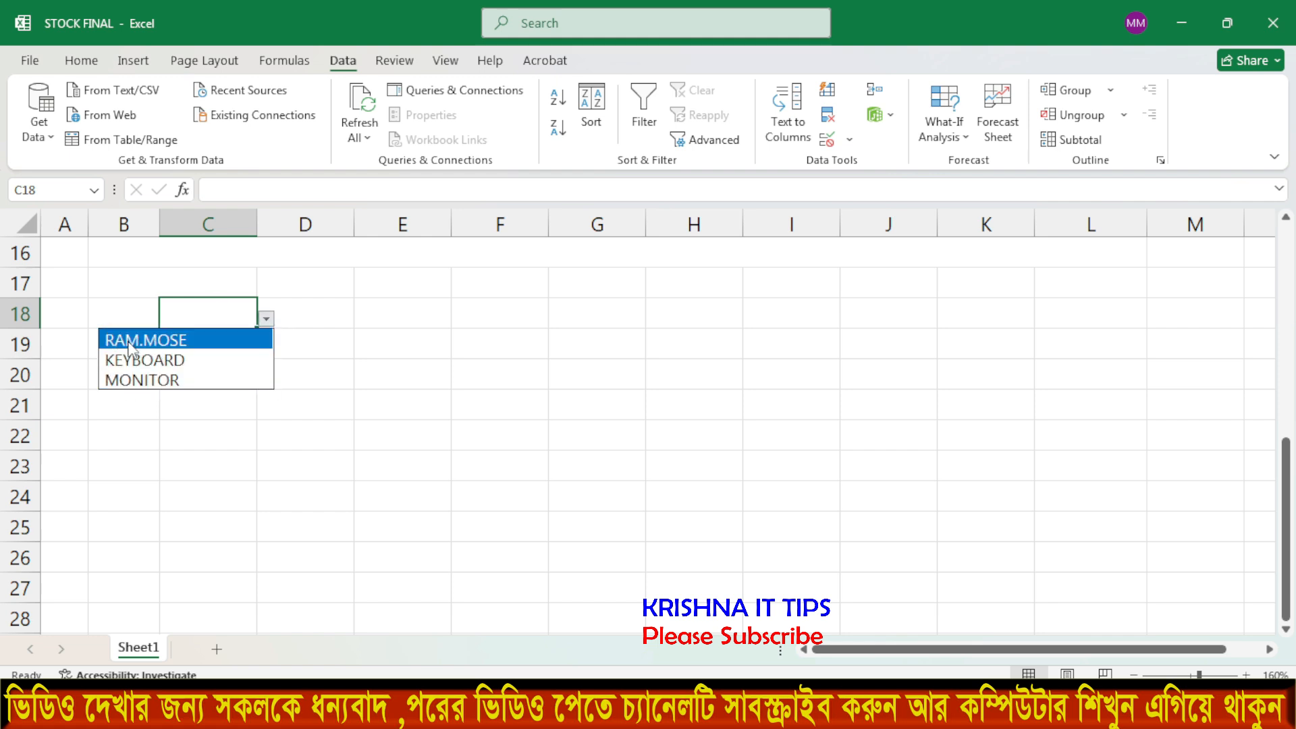
click(140, 360)
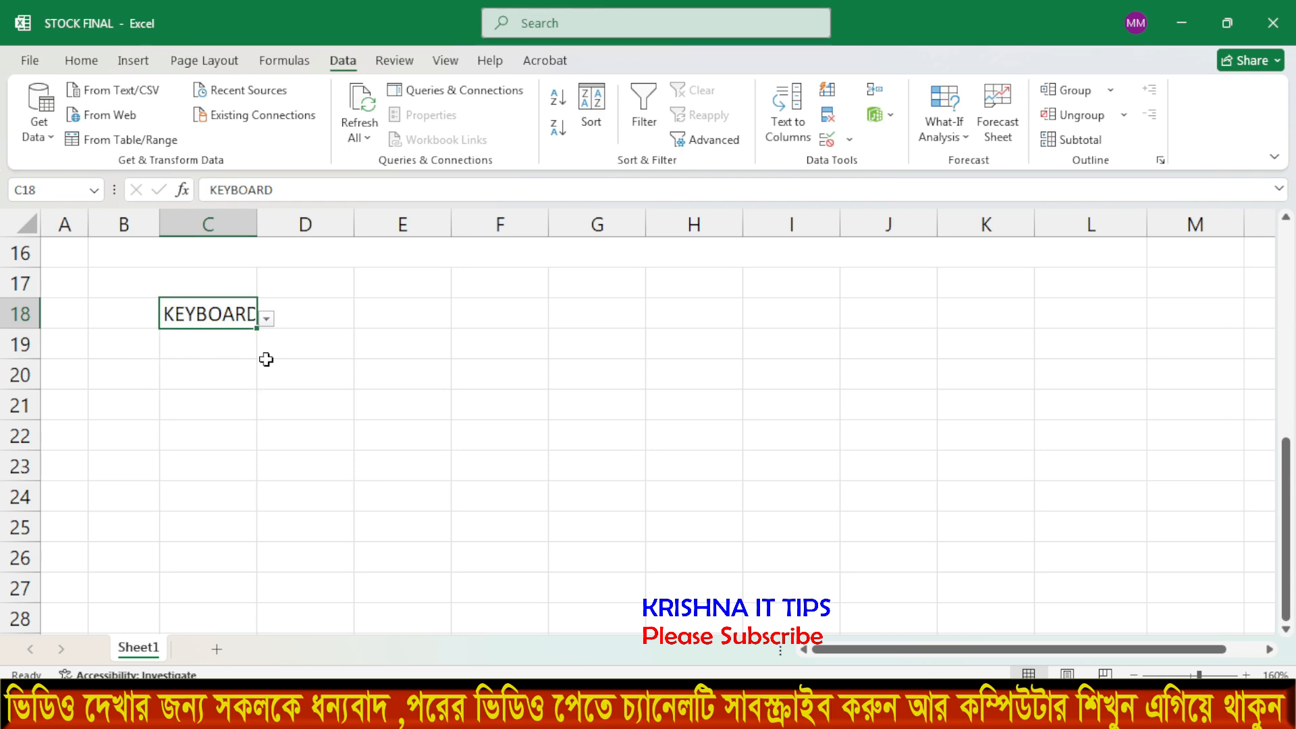
click(266, 363)
Back in the stock table, reselect RAM from C4's dropdown and move to D4.
scroll(268, 358, up, 5)
click(215, 369)
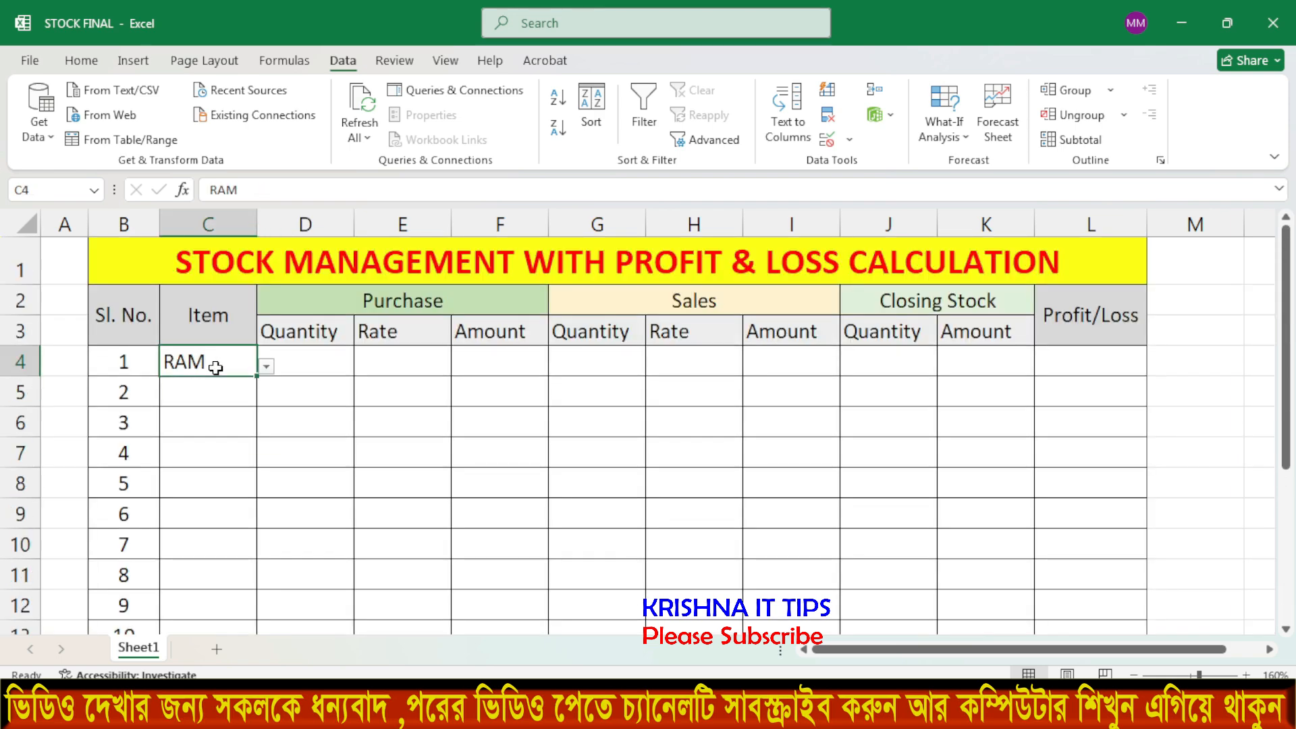
click(307, 365)
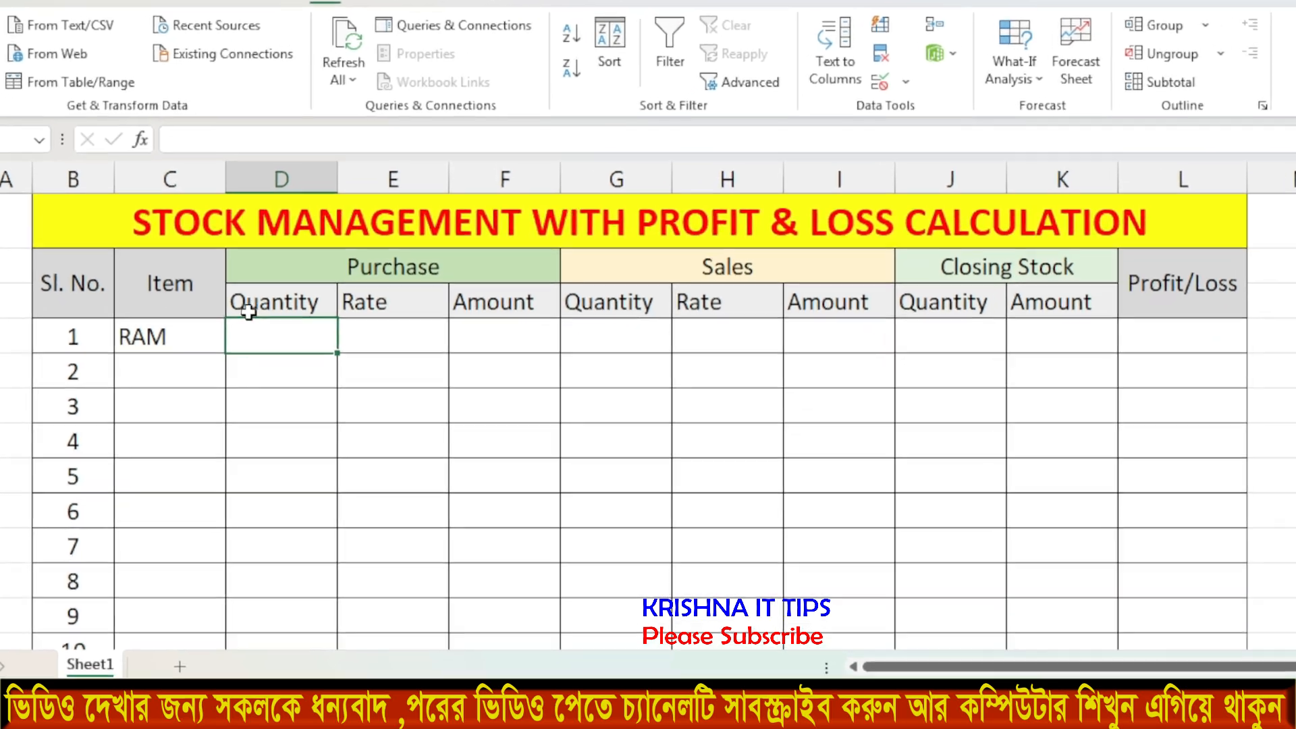
click(359, 309)
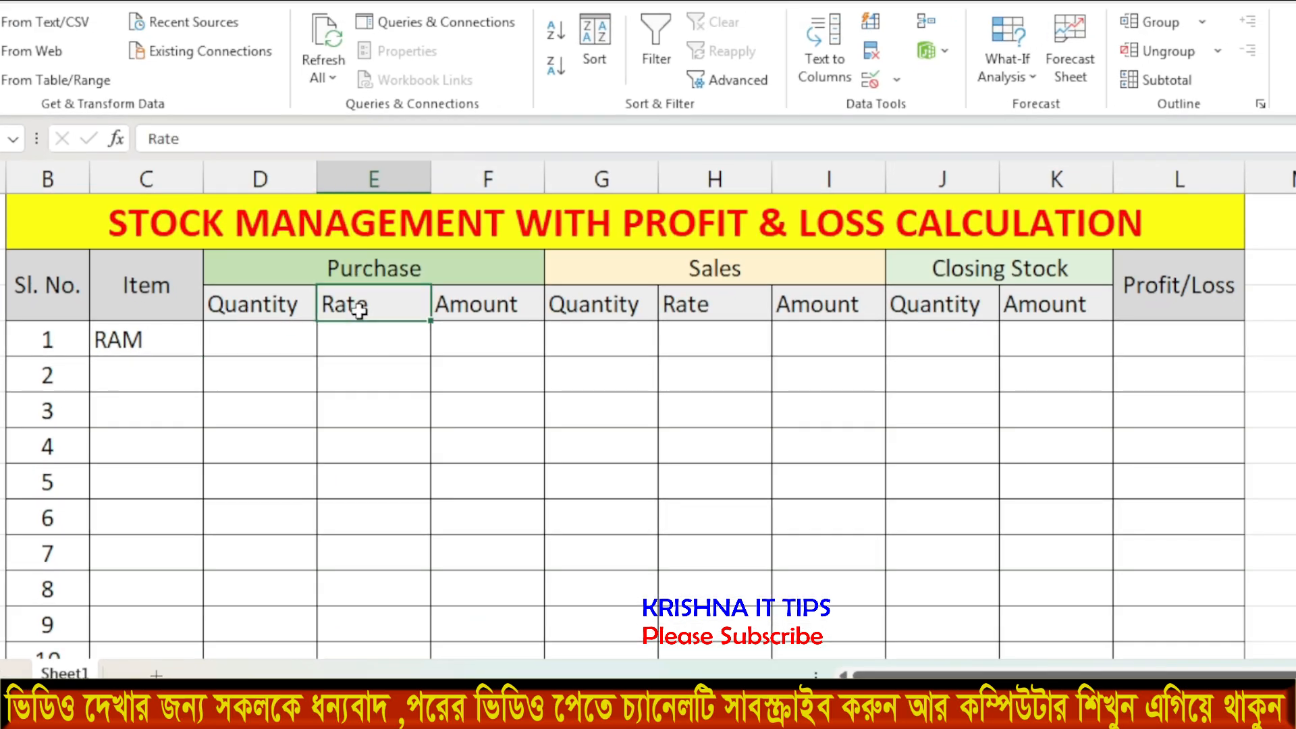
click(496, 307)
click(128, 338)
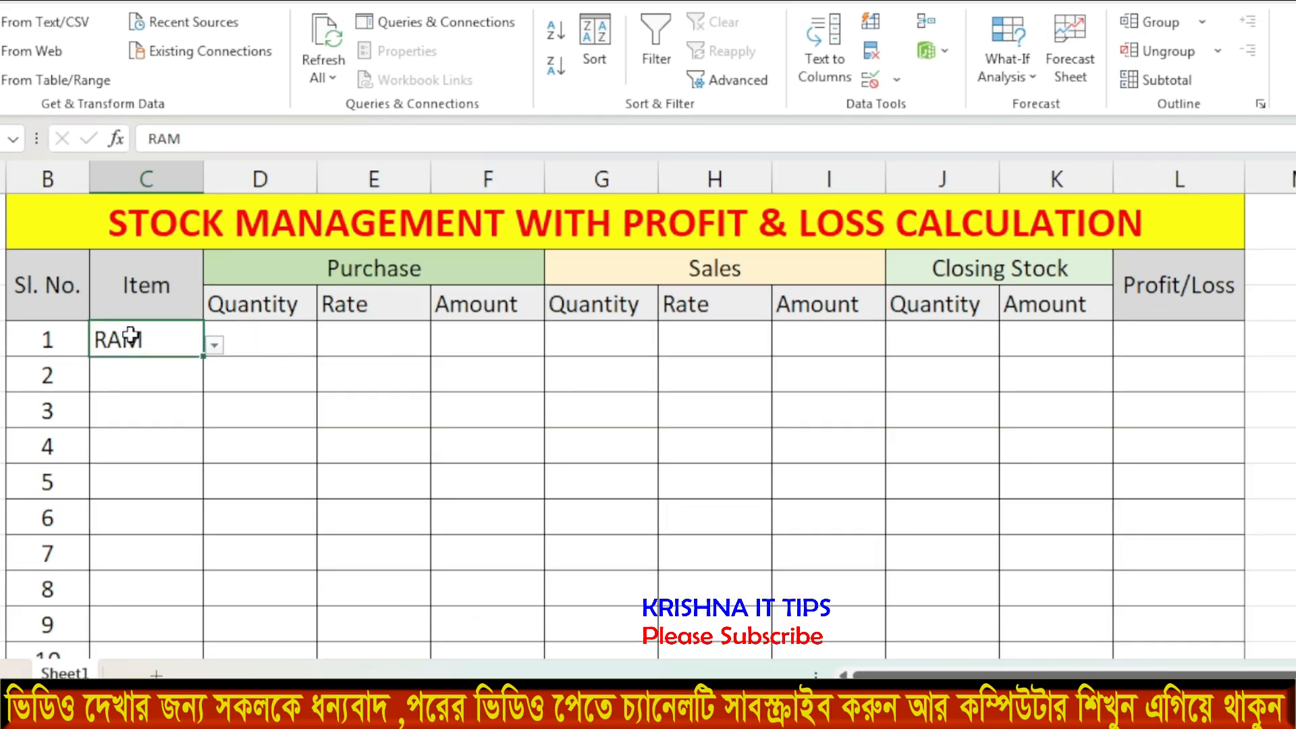
click(213, 345)
click(110, 398)
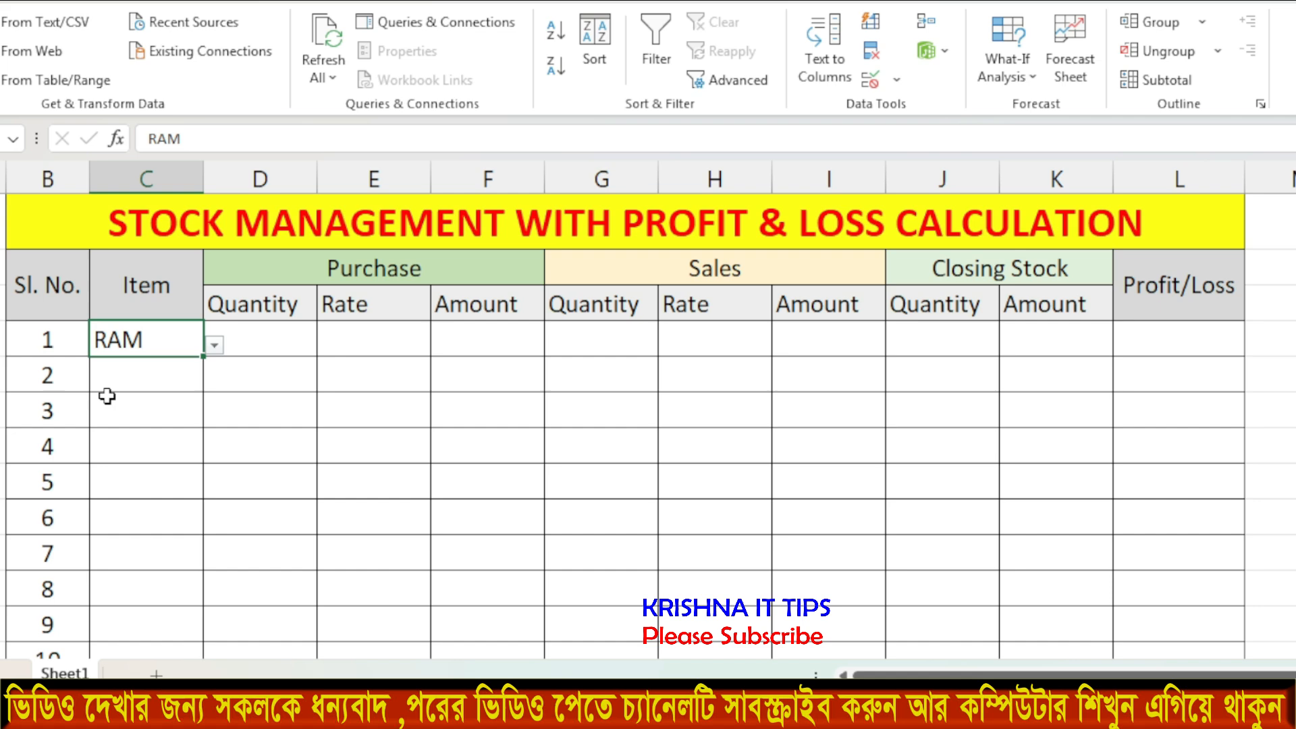
click(271, 341)
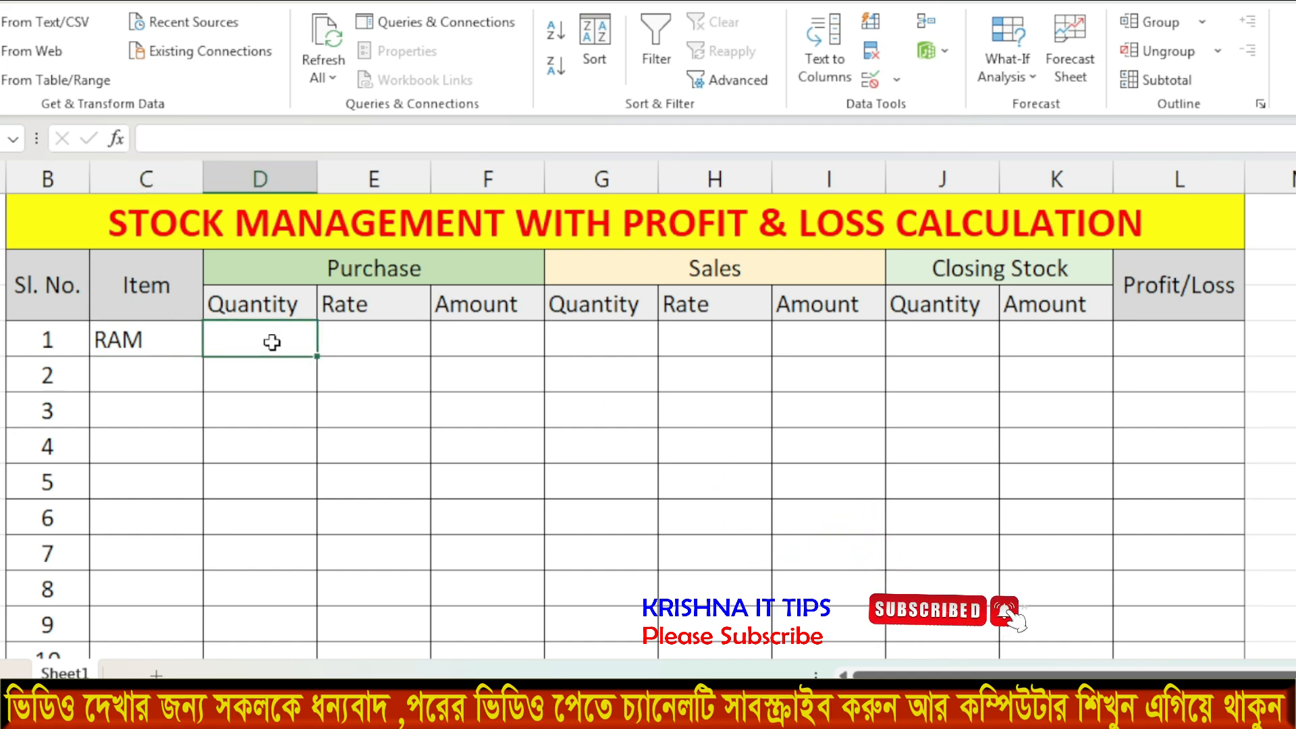
Enter RAM's purchase quantity 10 in D4 and rate 500 in E4.
text(10)
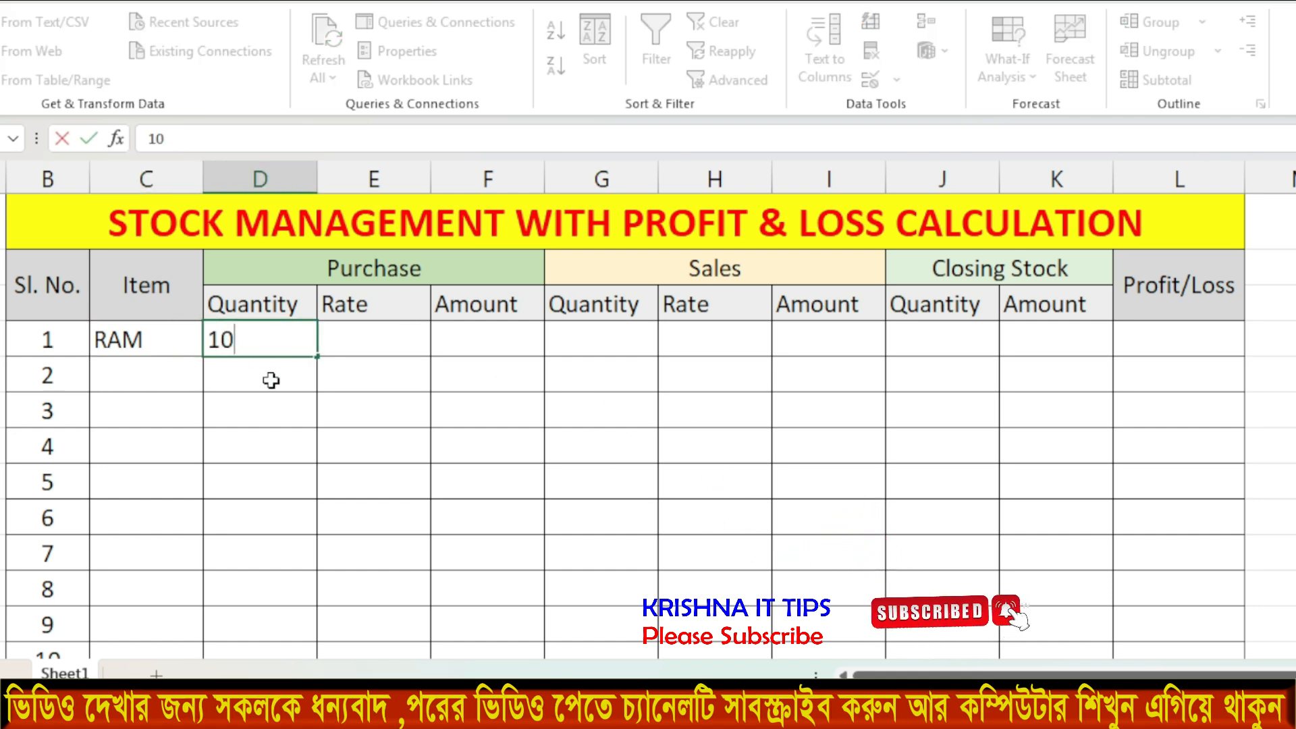
key(Return)
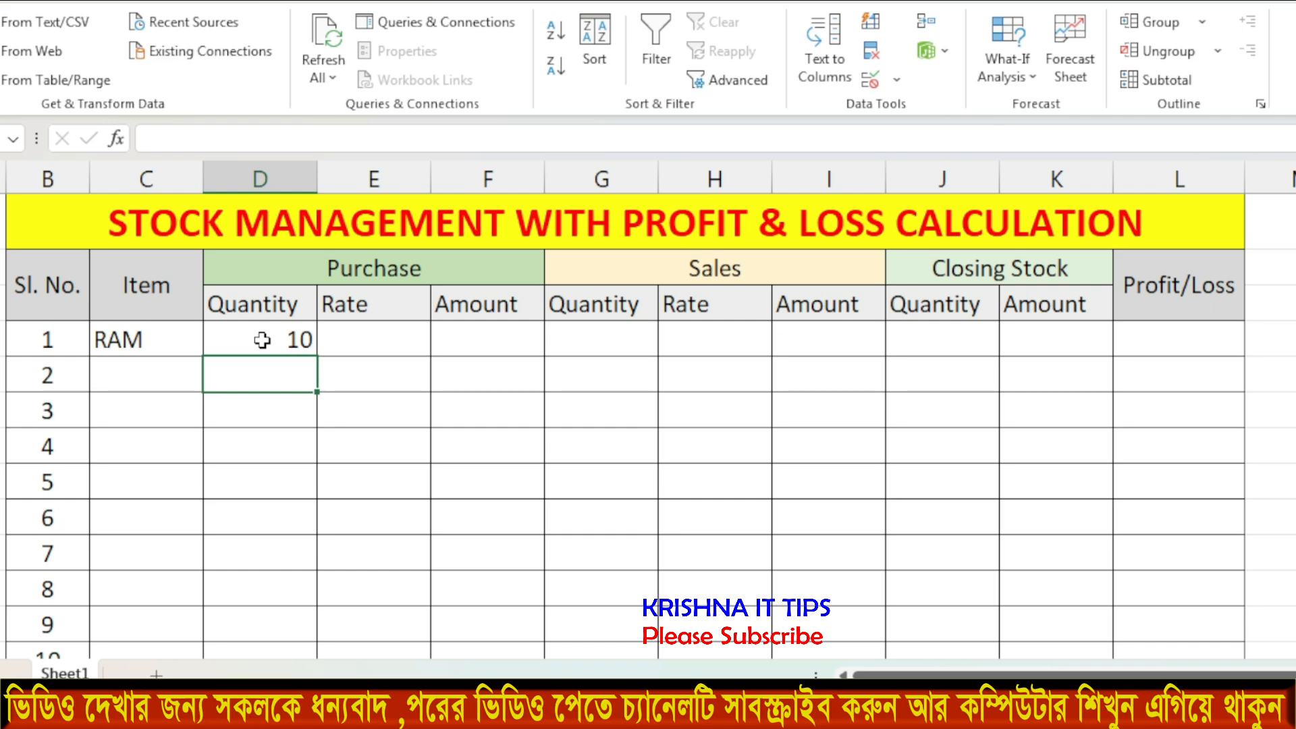
click(382, 336)
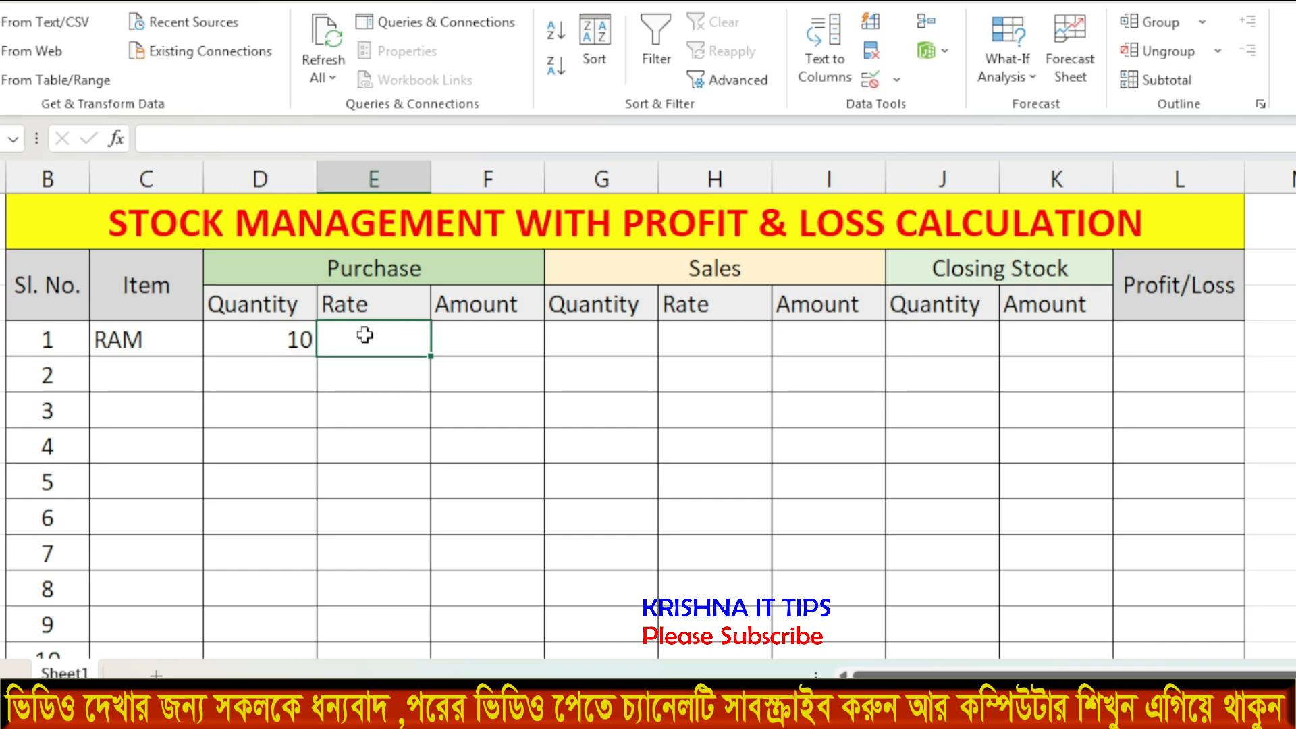
text(500)
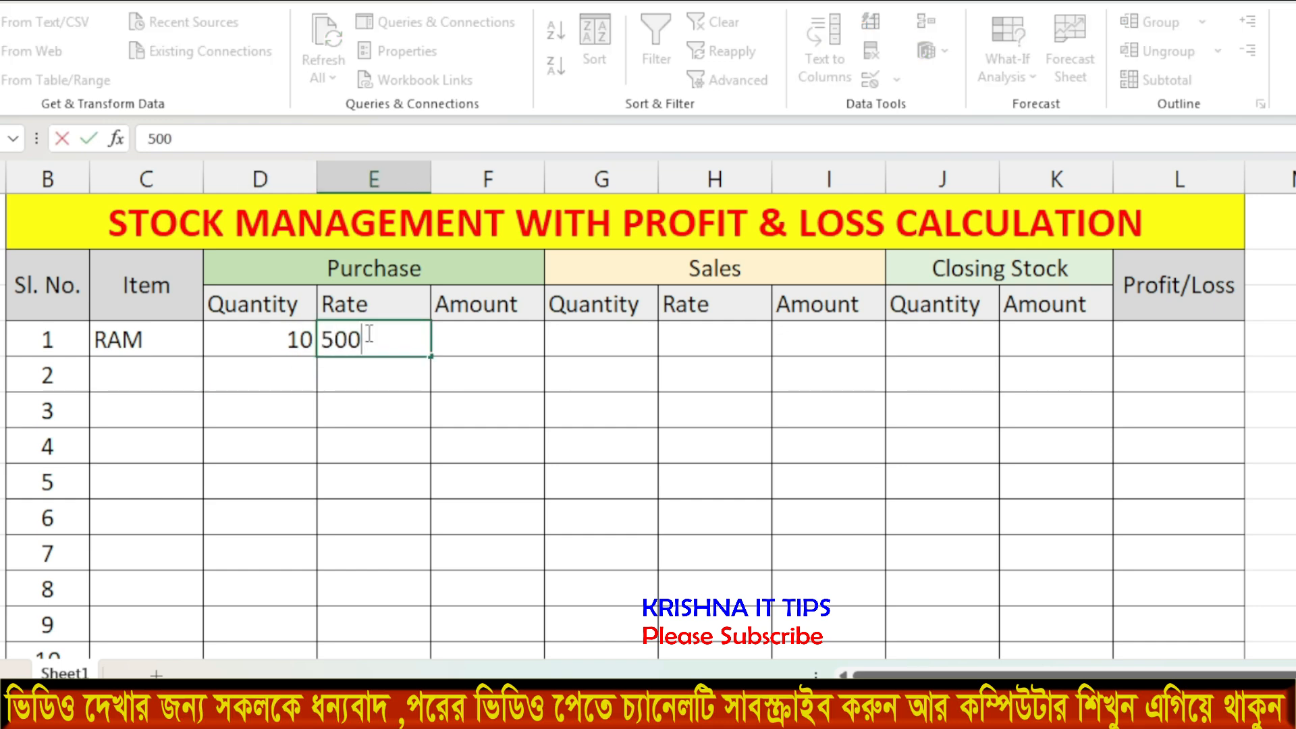
key(Return)
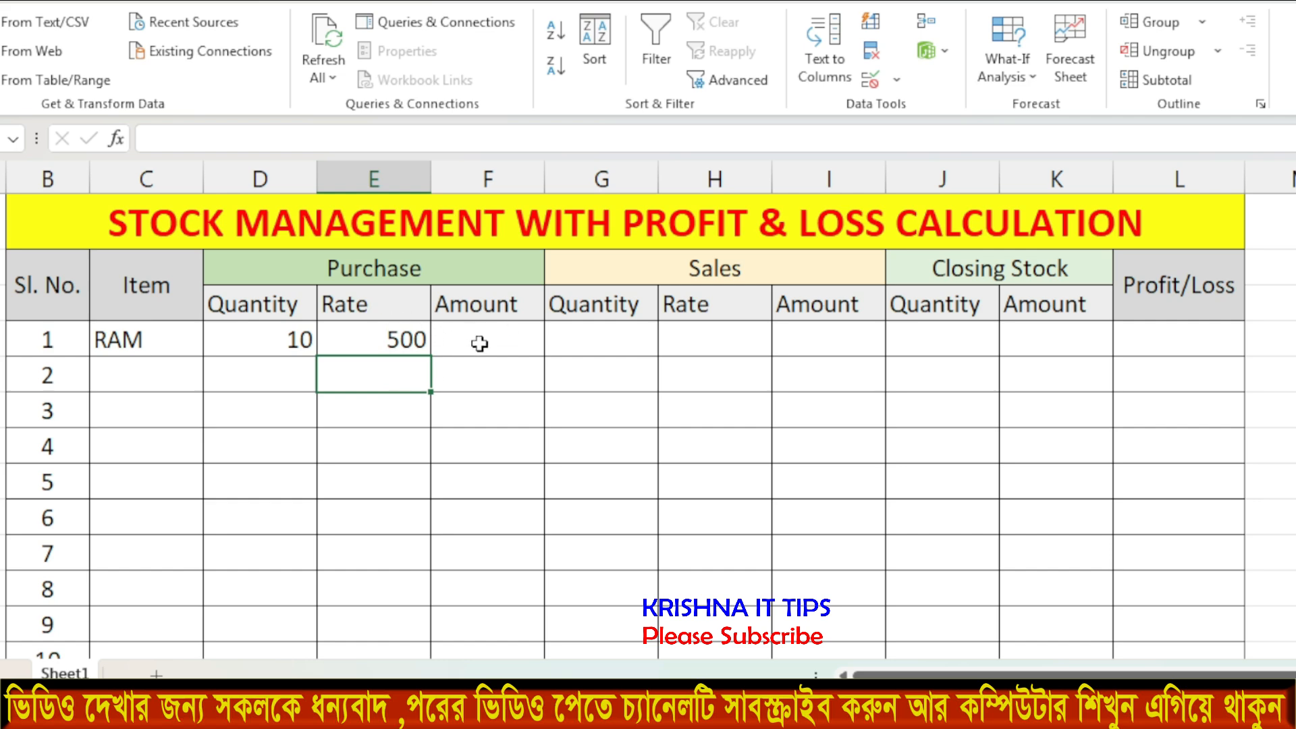
Enter =D4*E4 in F4 so the purchase Amount shows 5000.
click(500, 341)
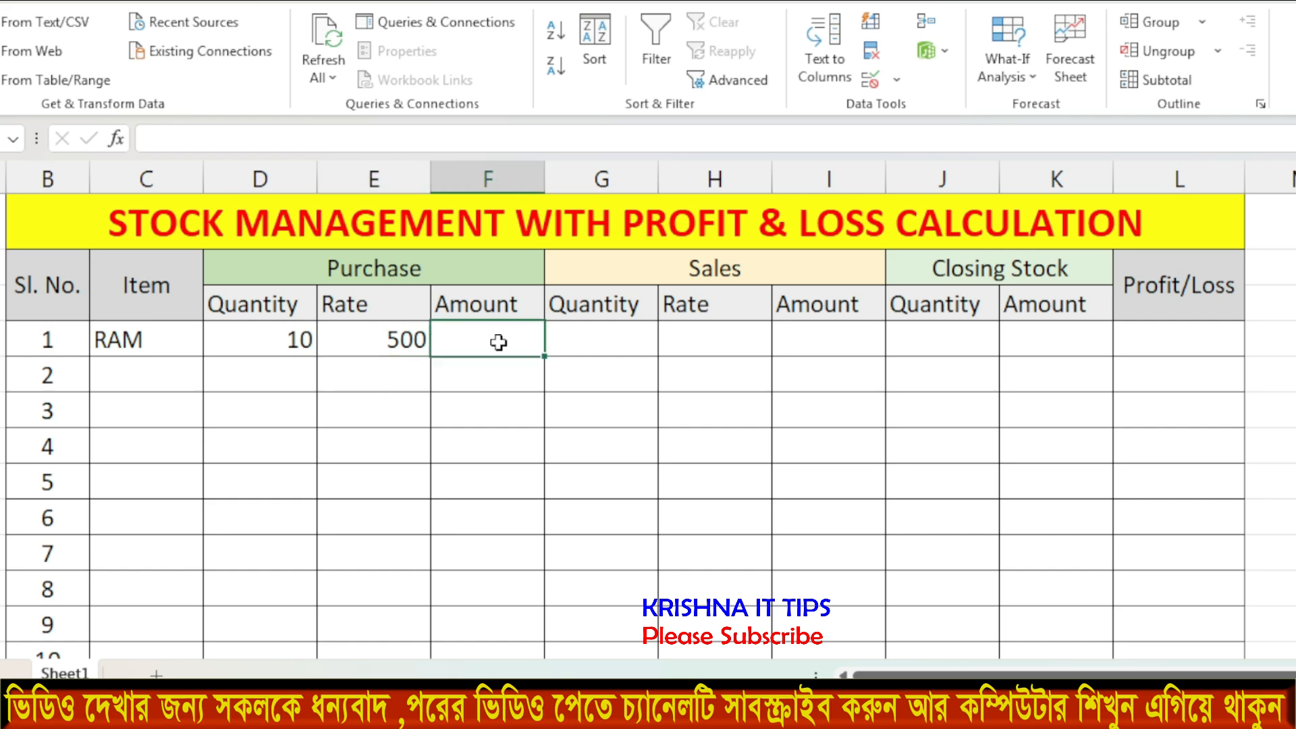
text(=)
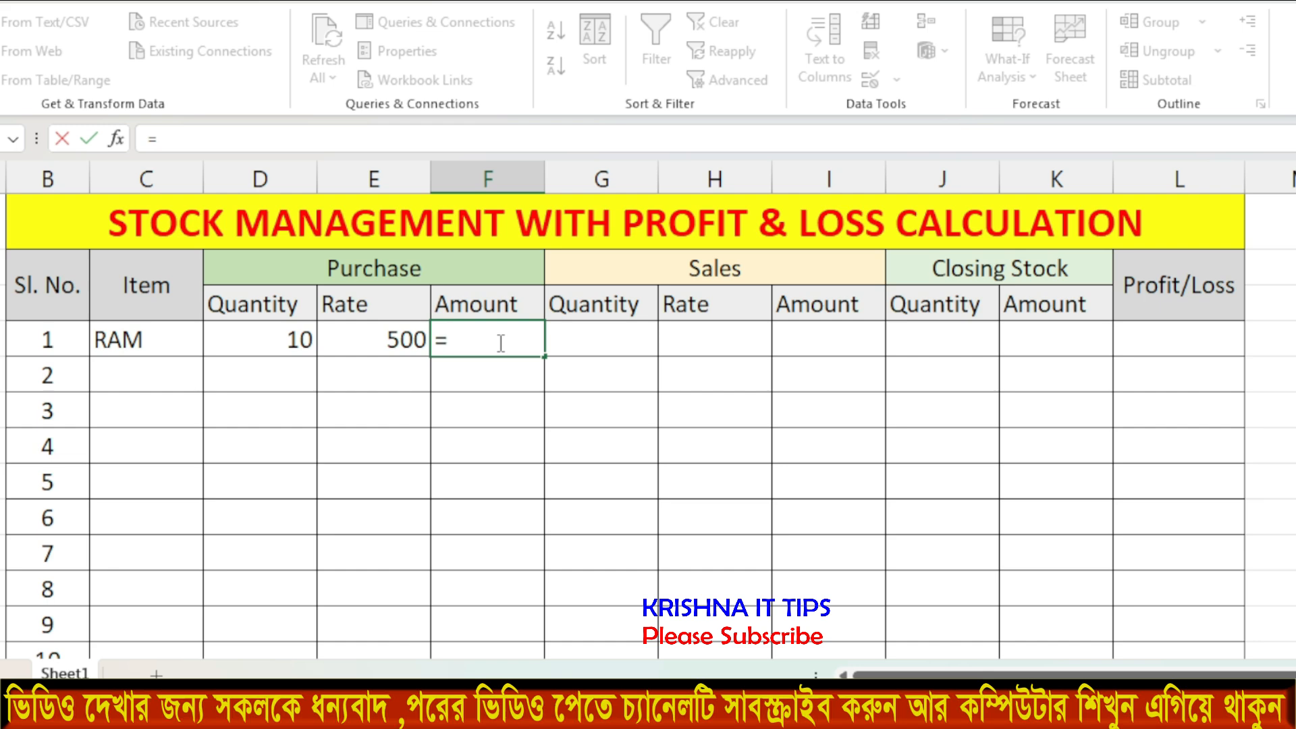
click(296, 337)
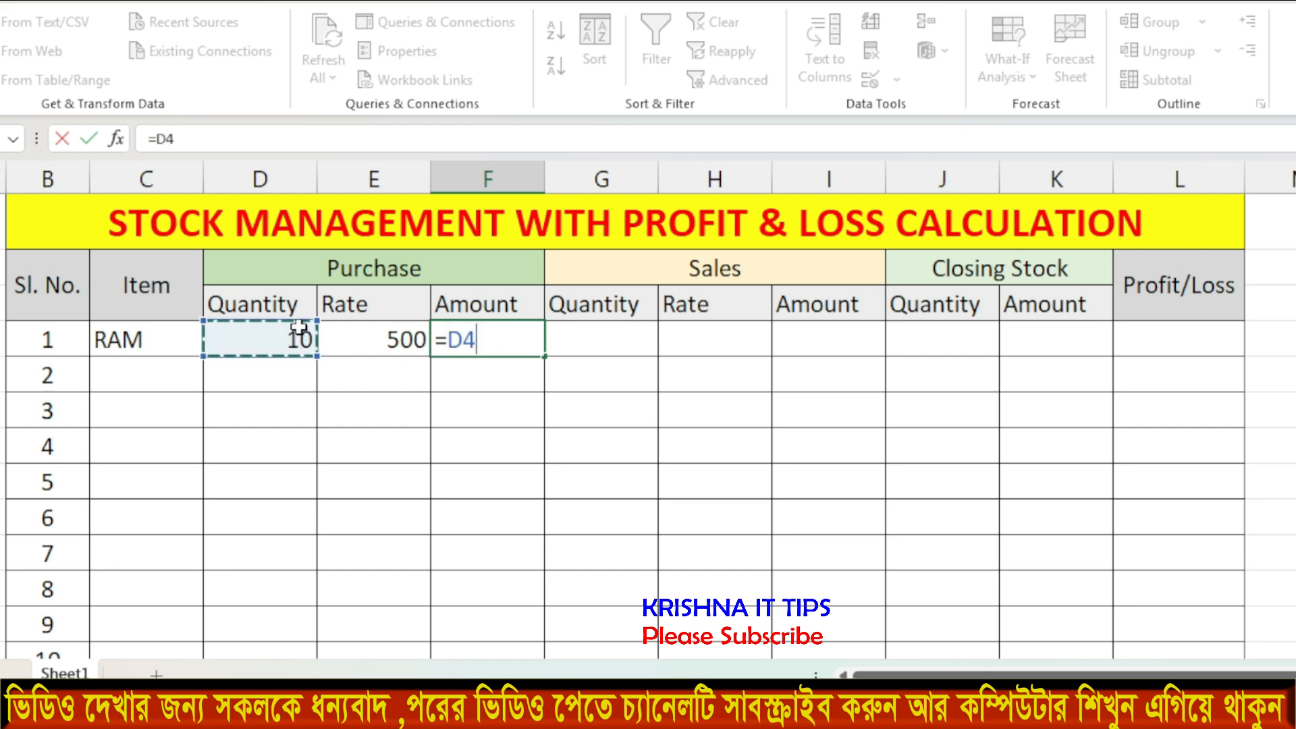
text(*)
click(382, 338)
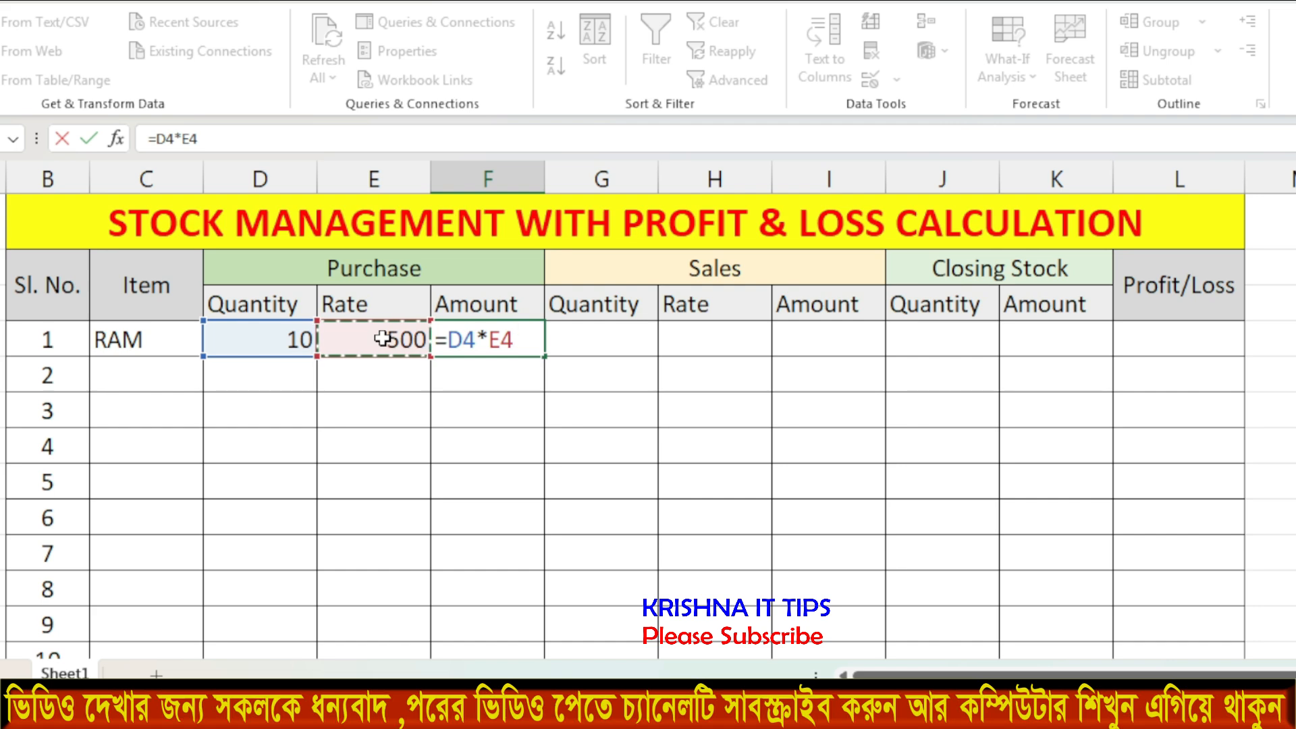
key(Return)
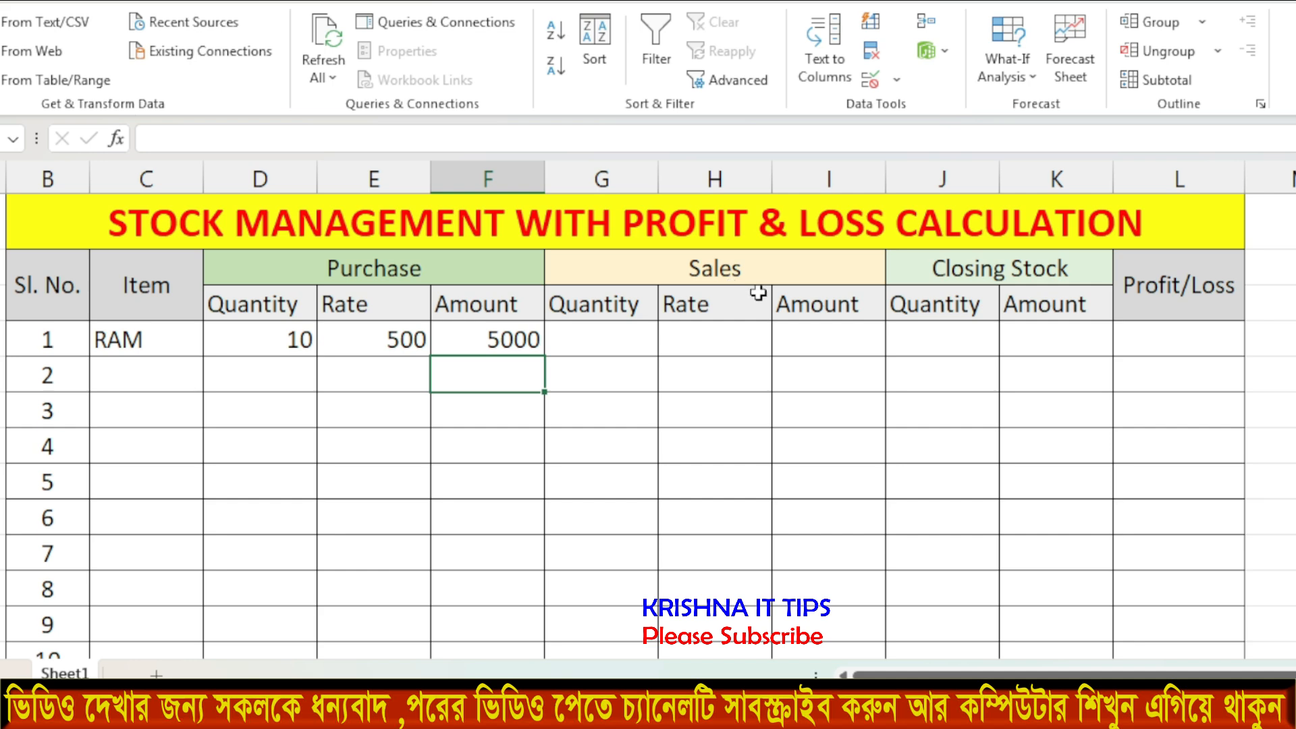
click(594, 341)
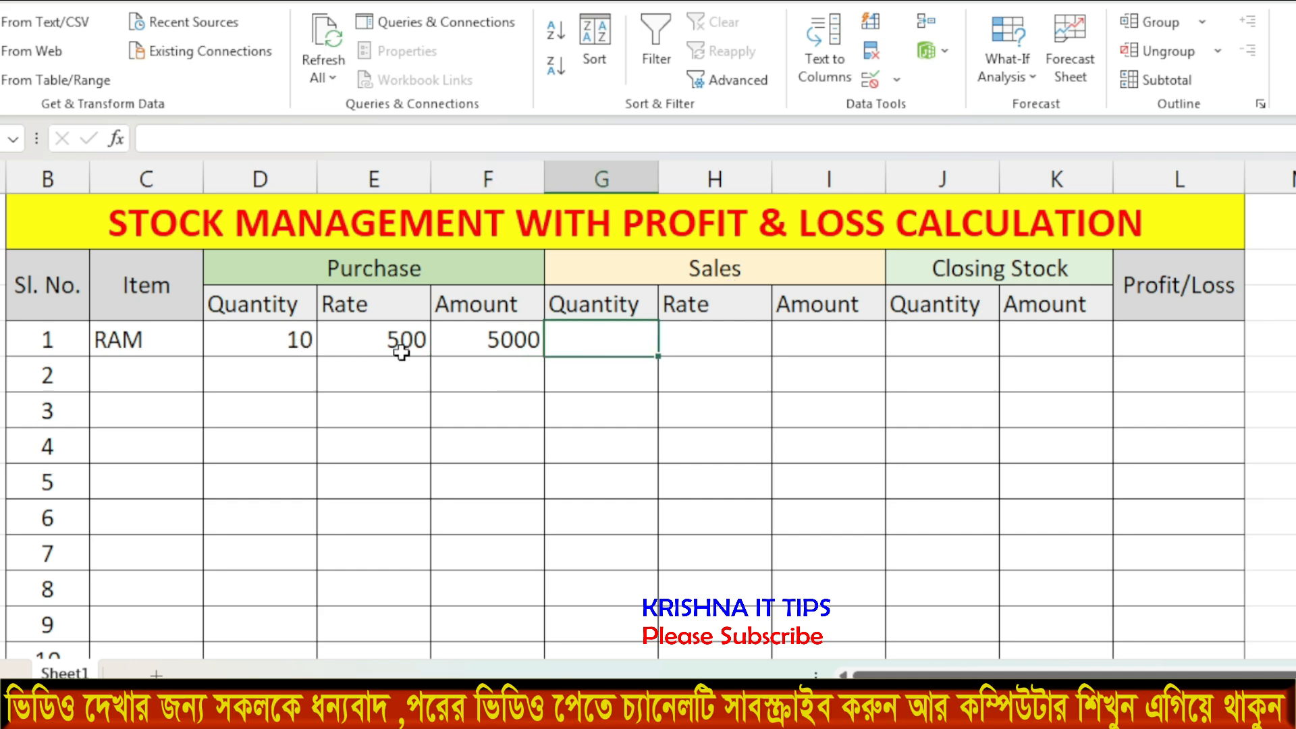
Enter RAM's sales quantity 5 in G4 and rate 600 in H4.
text(5)
key(Return)
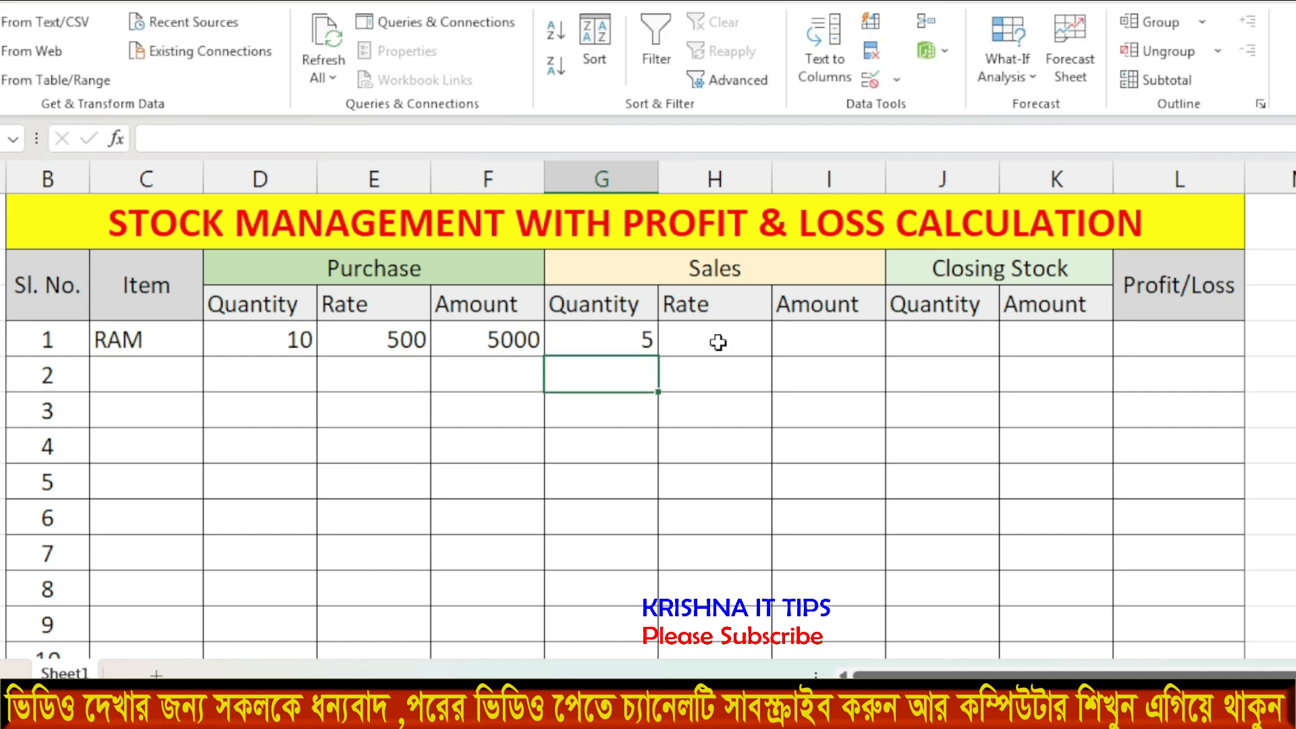
click(716, 341)
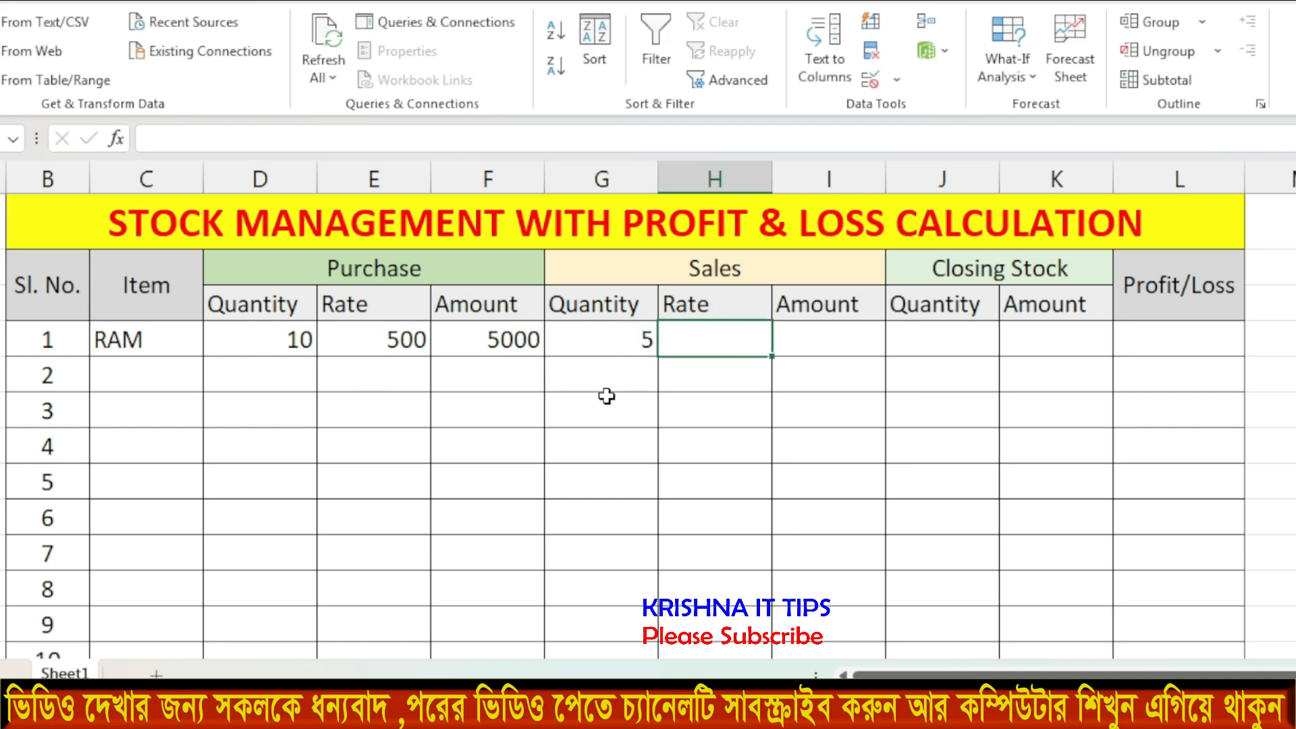
text(600)
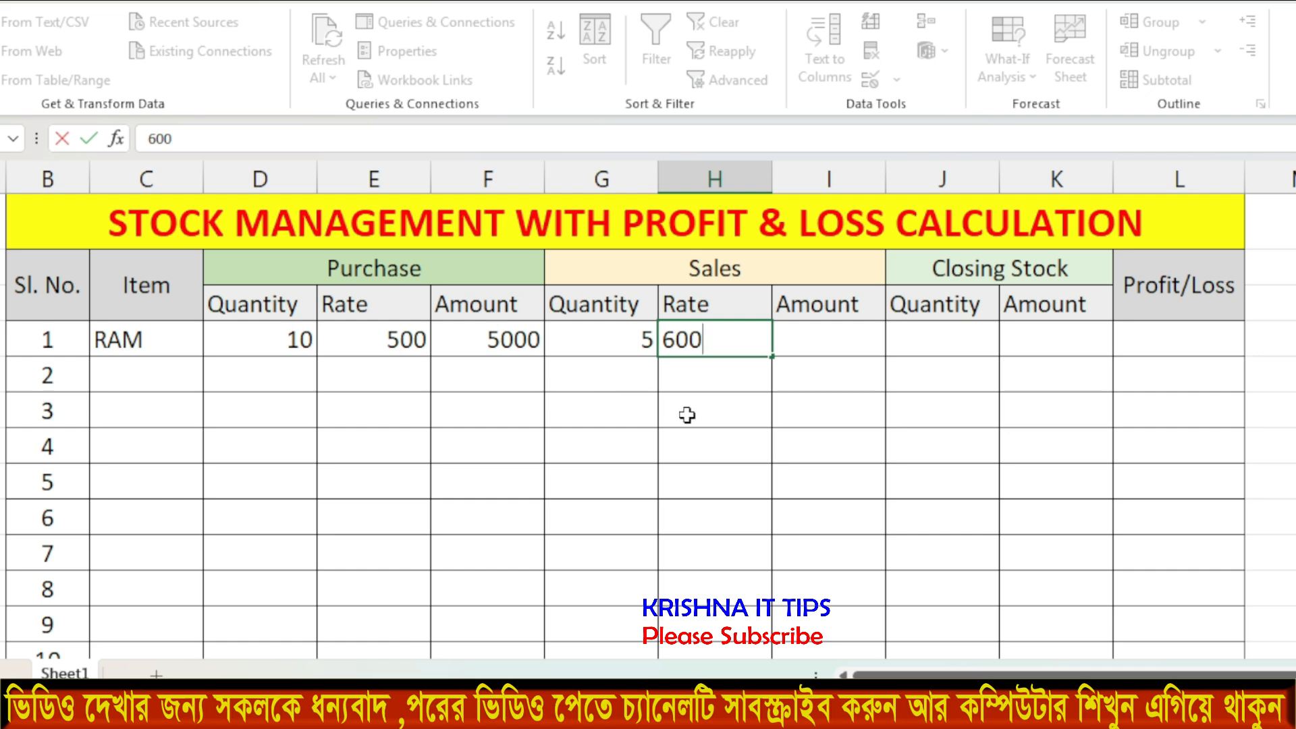
click(686, 412)
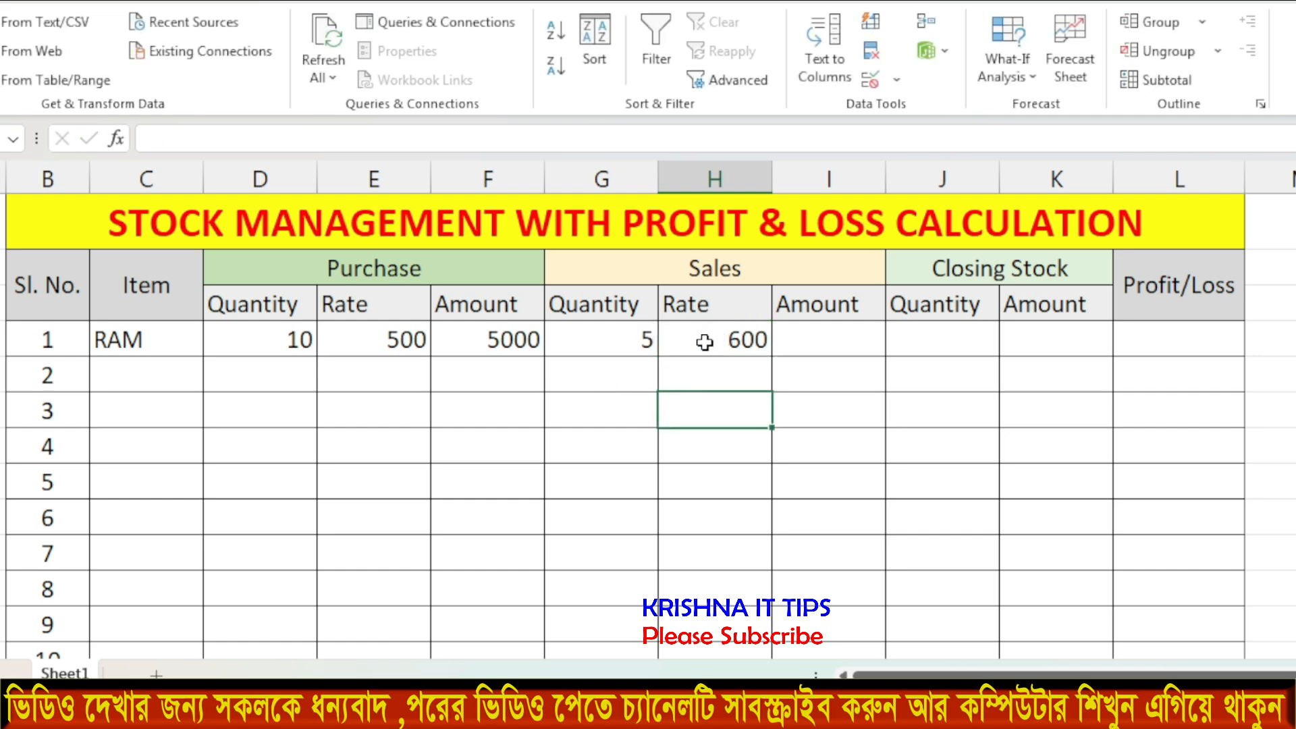
Enter =G4*H4 in I4 so the sales Amount shows 3000.
click(835, 336)
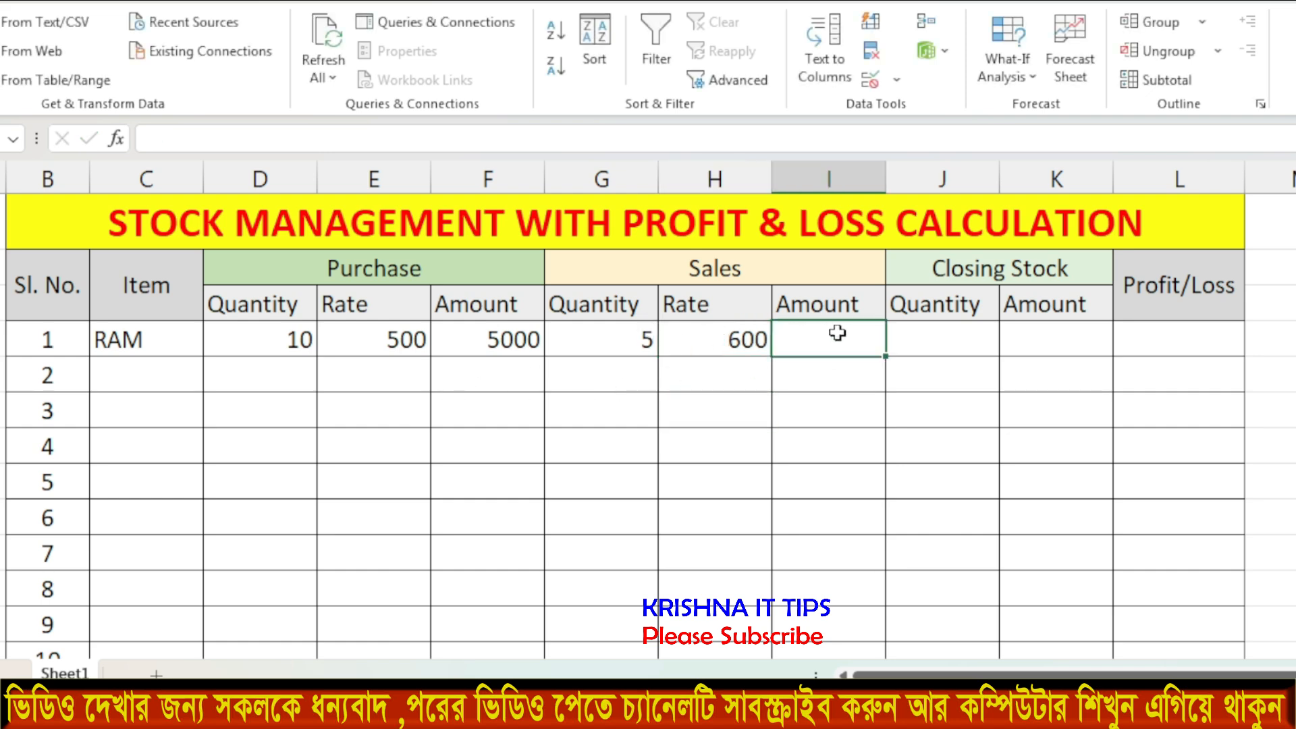
text(=)
click(621, 348)
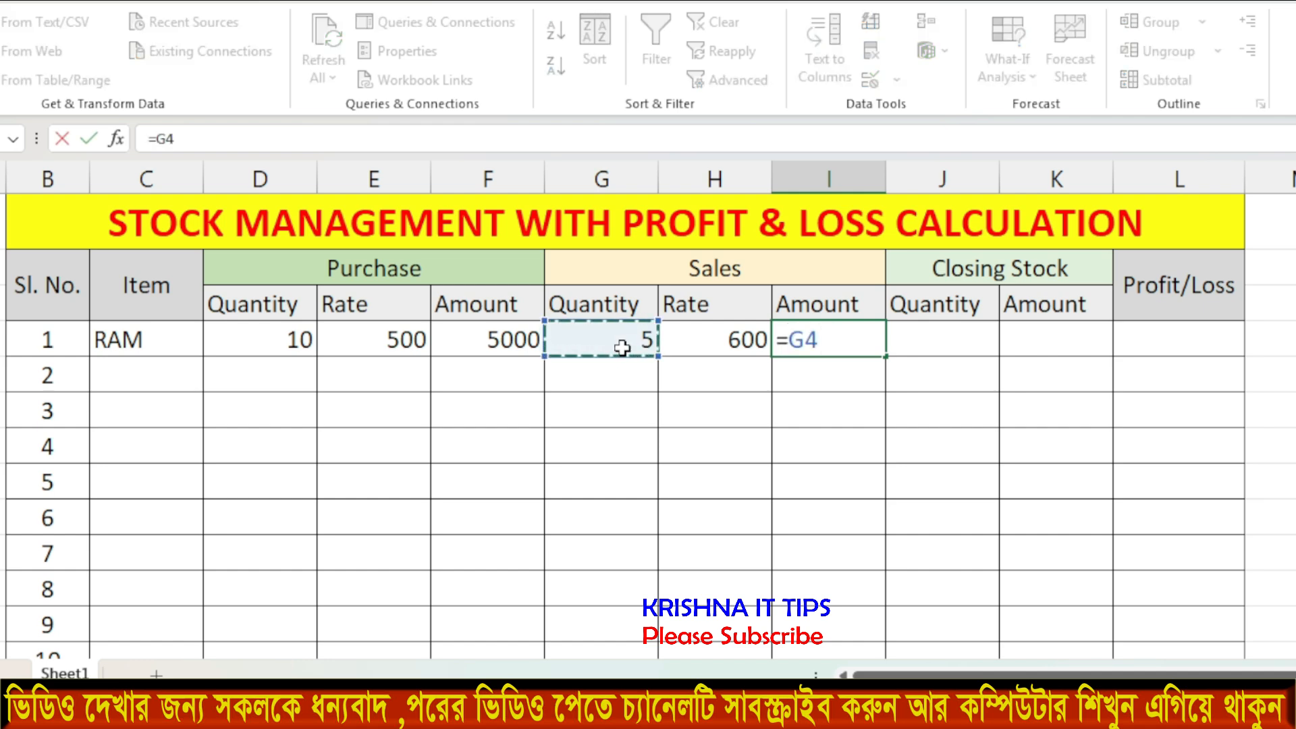
text(*)
click(742, 341)
key(Return)
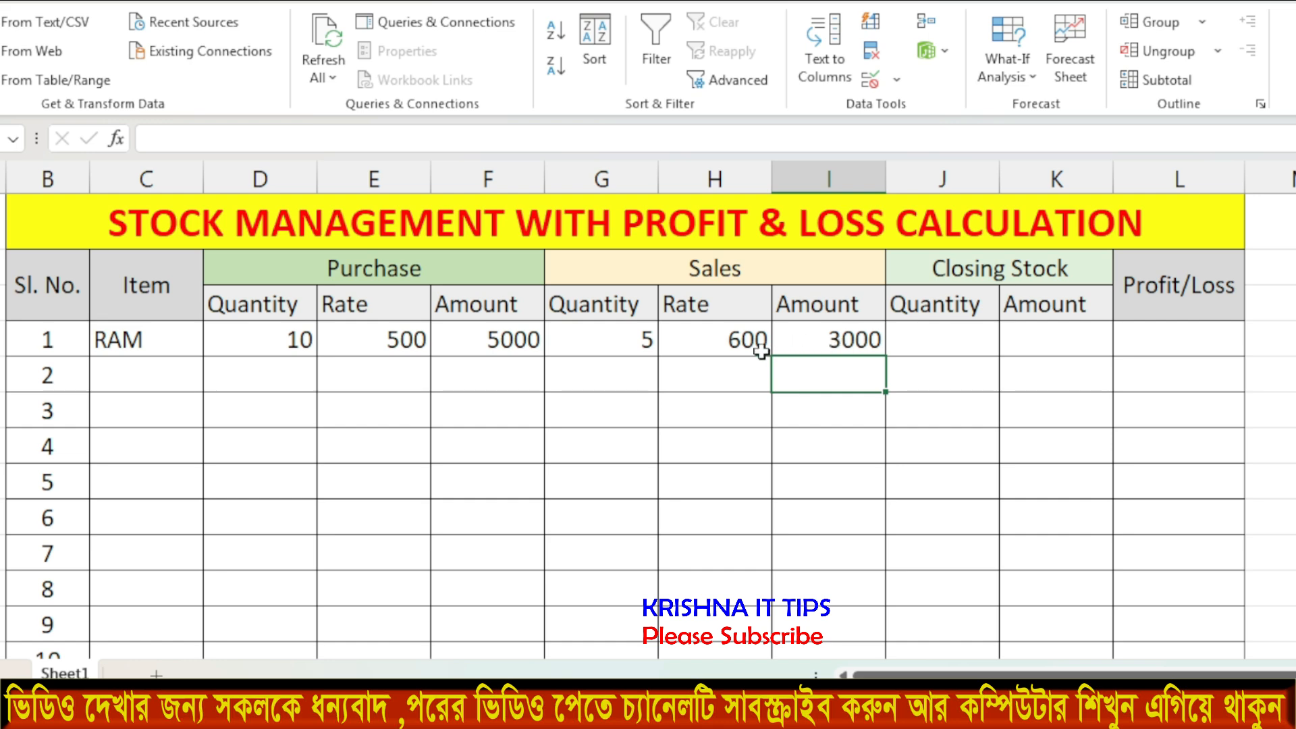
click(286, 340)
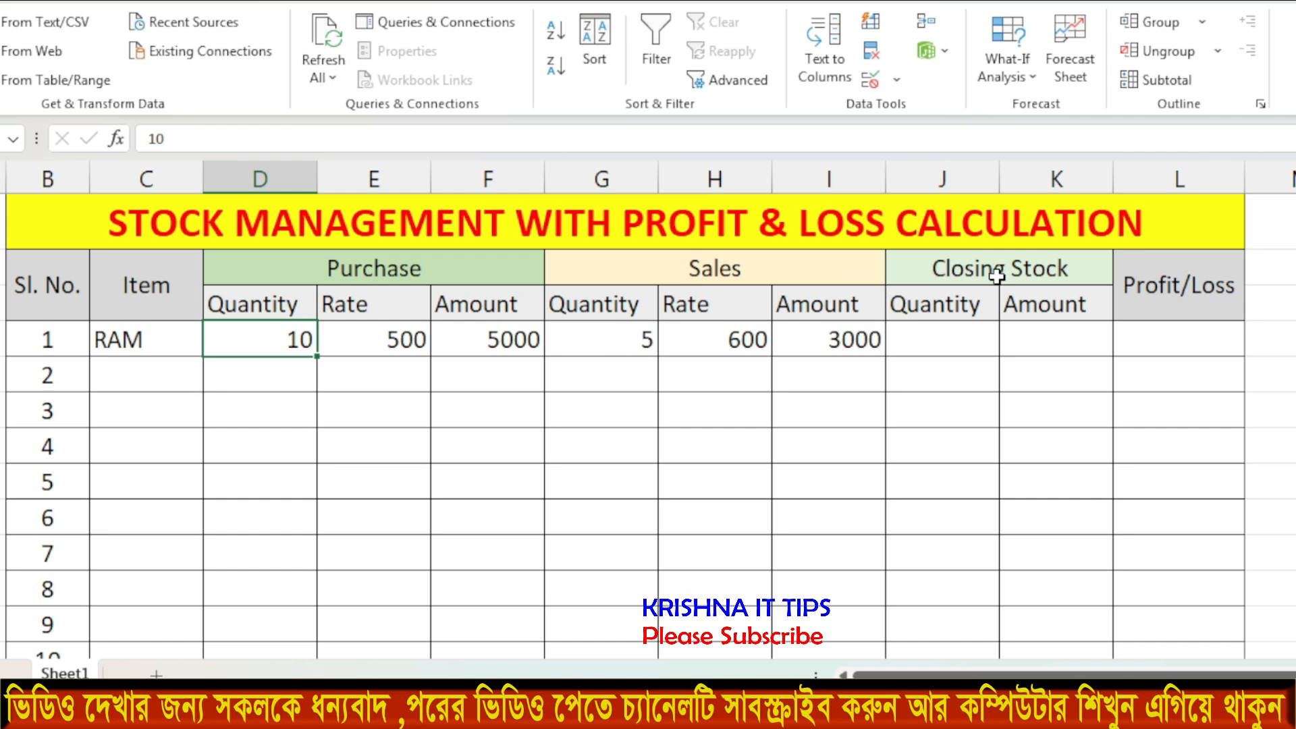
Enter =D4-G4 in J4 so the closing stock Quantity shows 5.
click(948, 339)
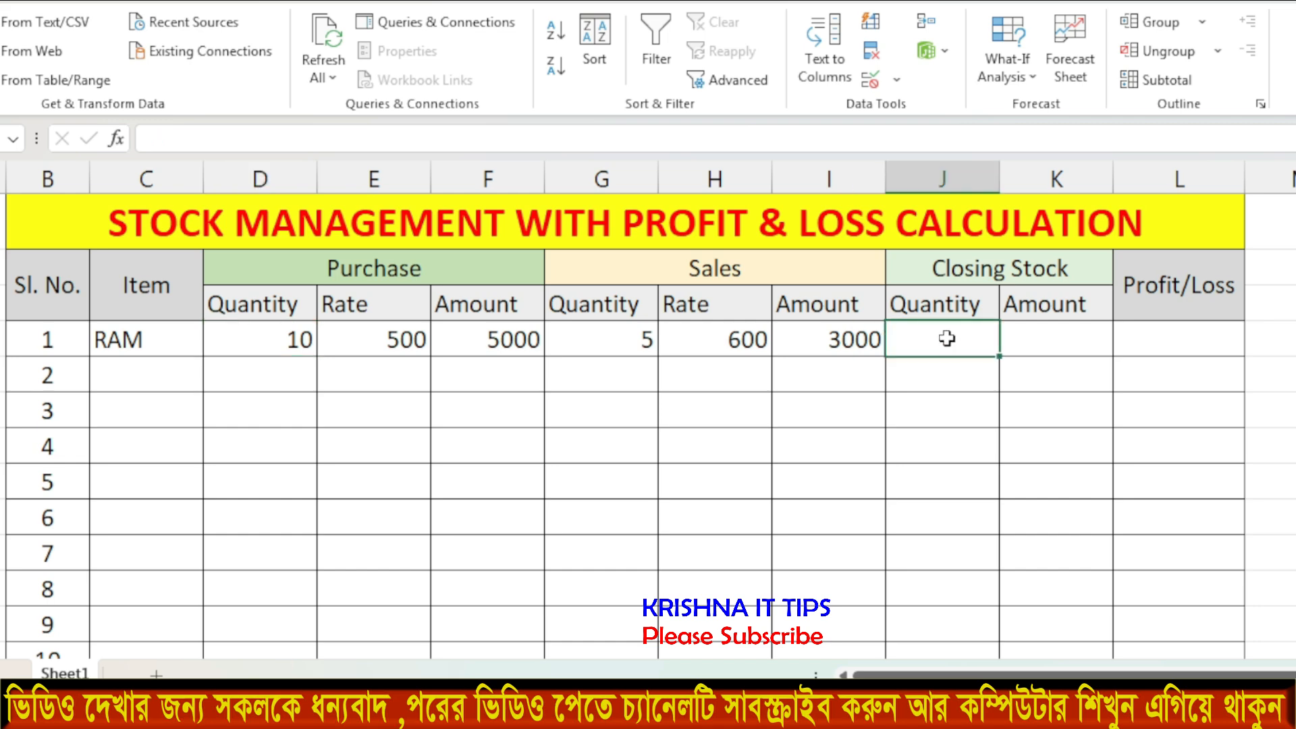
text(=)
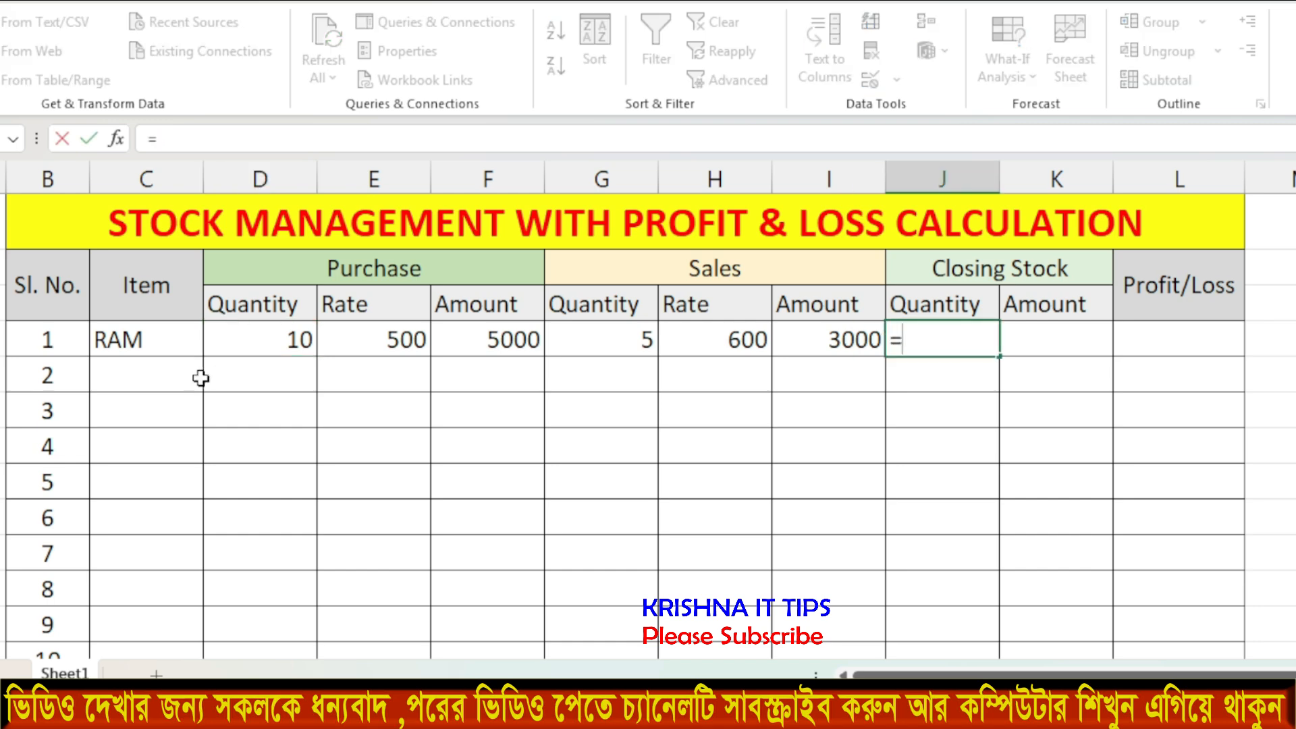
click(273, 336)
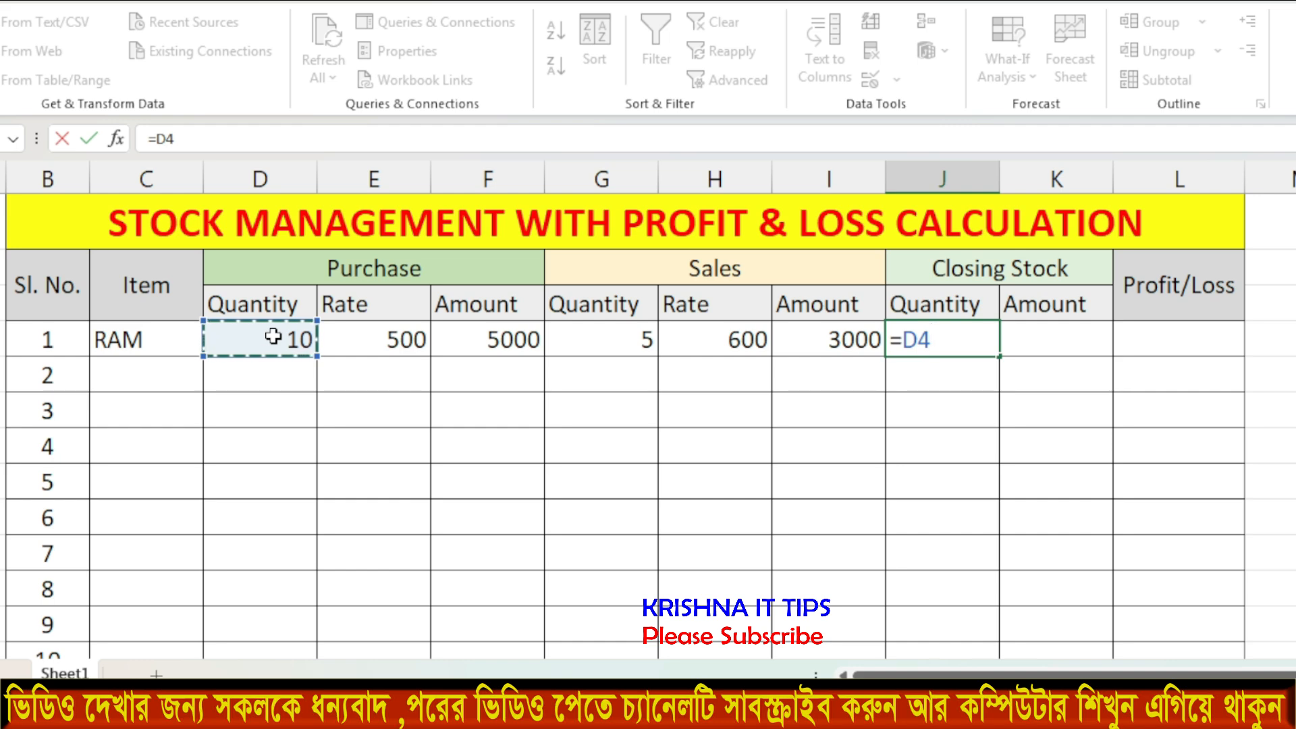
text(-)
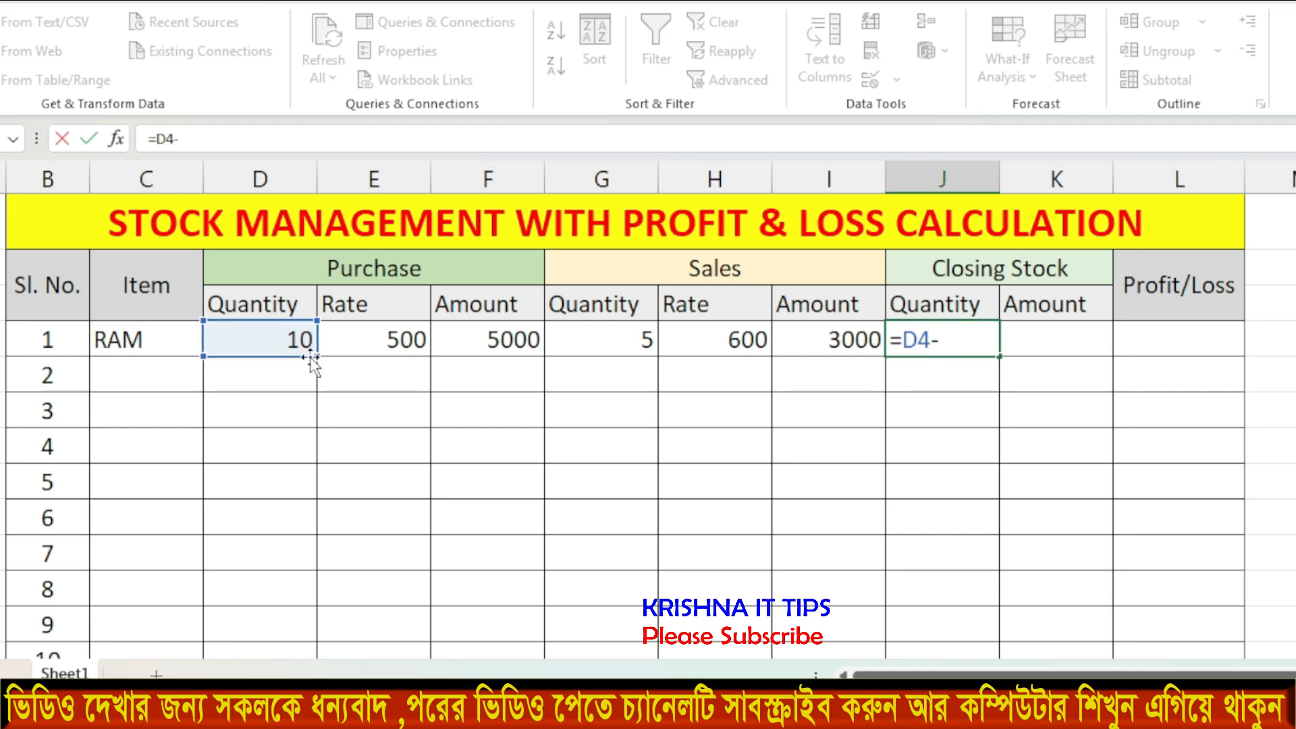
click(600, 340)
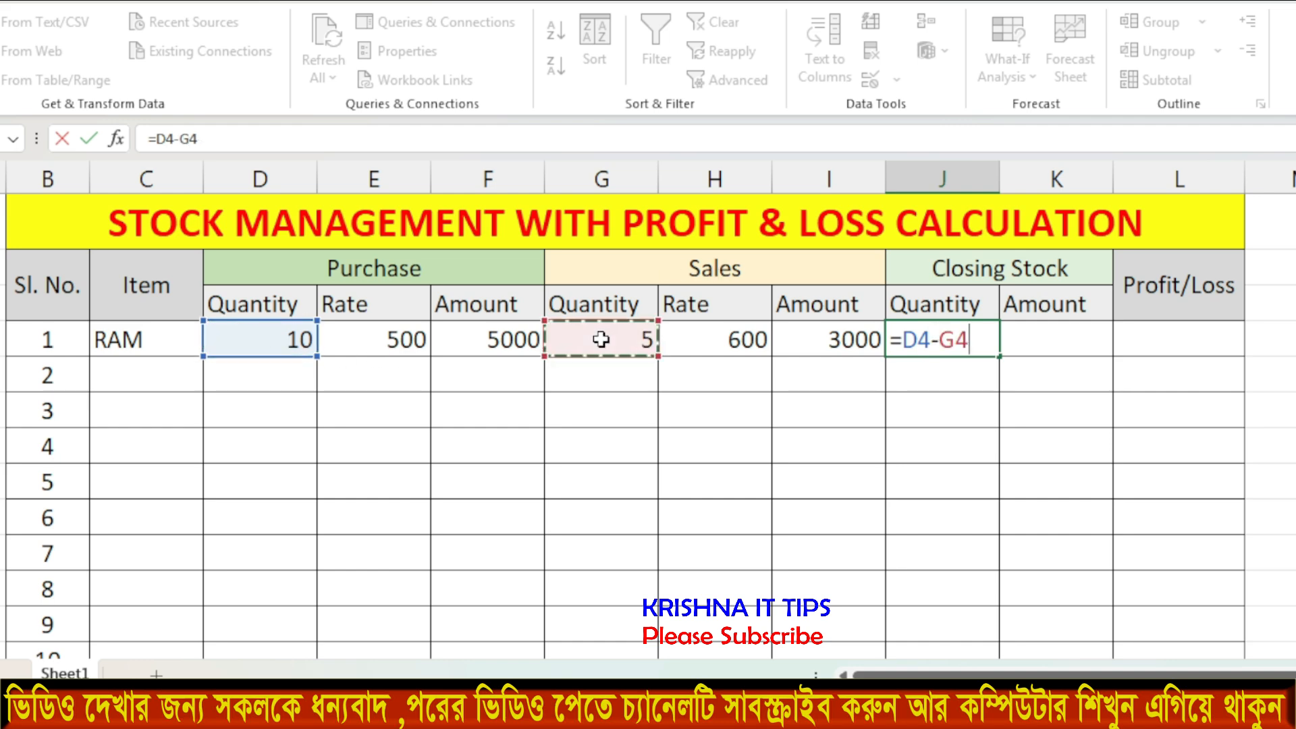
key(Return)
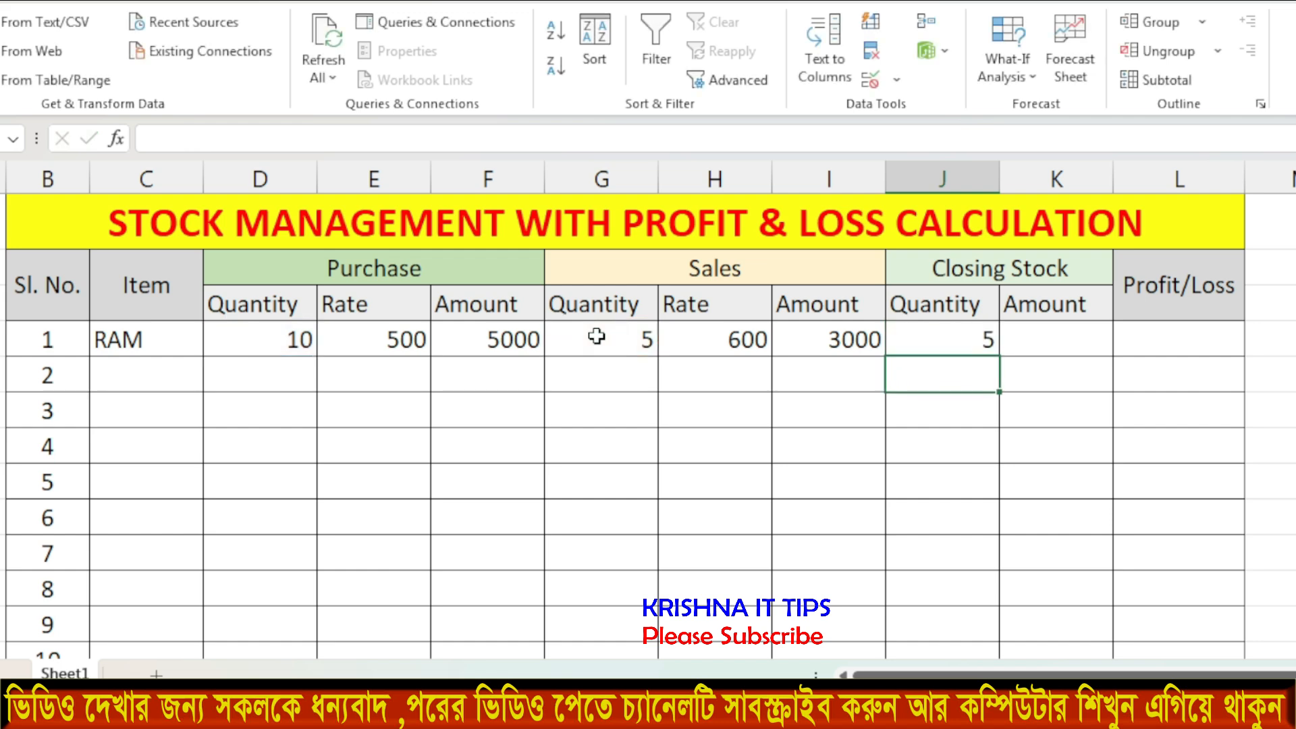
click(971, 340)
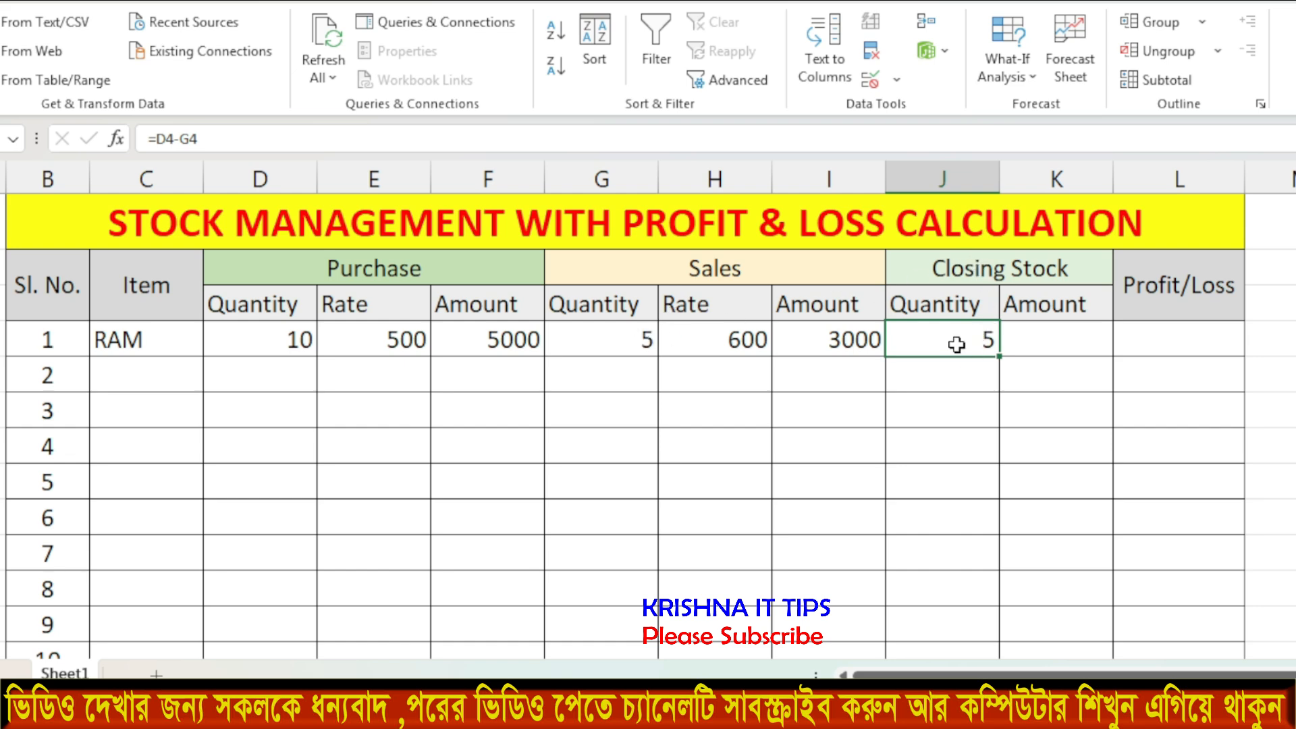
Enter =J4*E4 in K4 so the closing stock Amount shows 2500.
key(Right)
text(=)
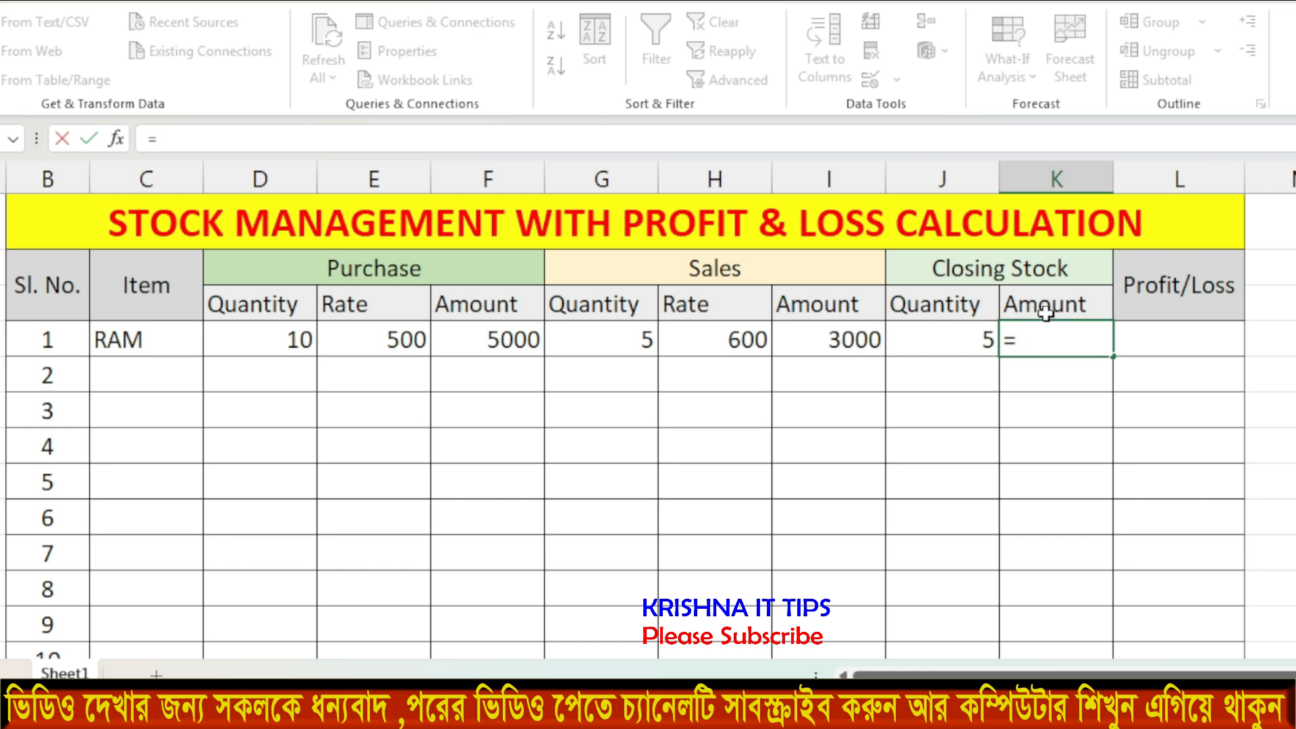
key(BackSpace)
key(Return)
click(1048, 336)
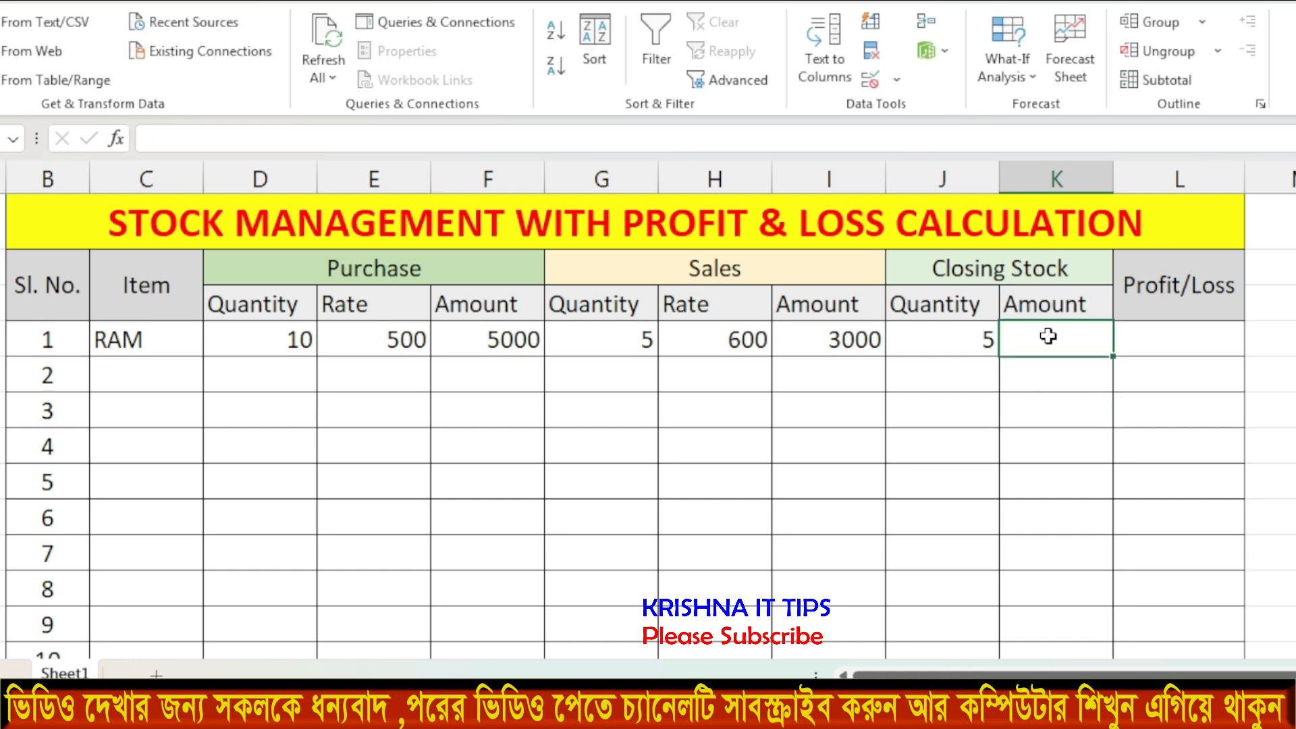
text(=)
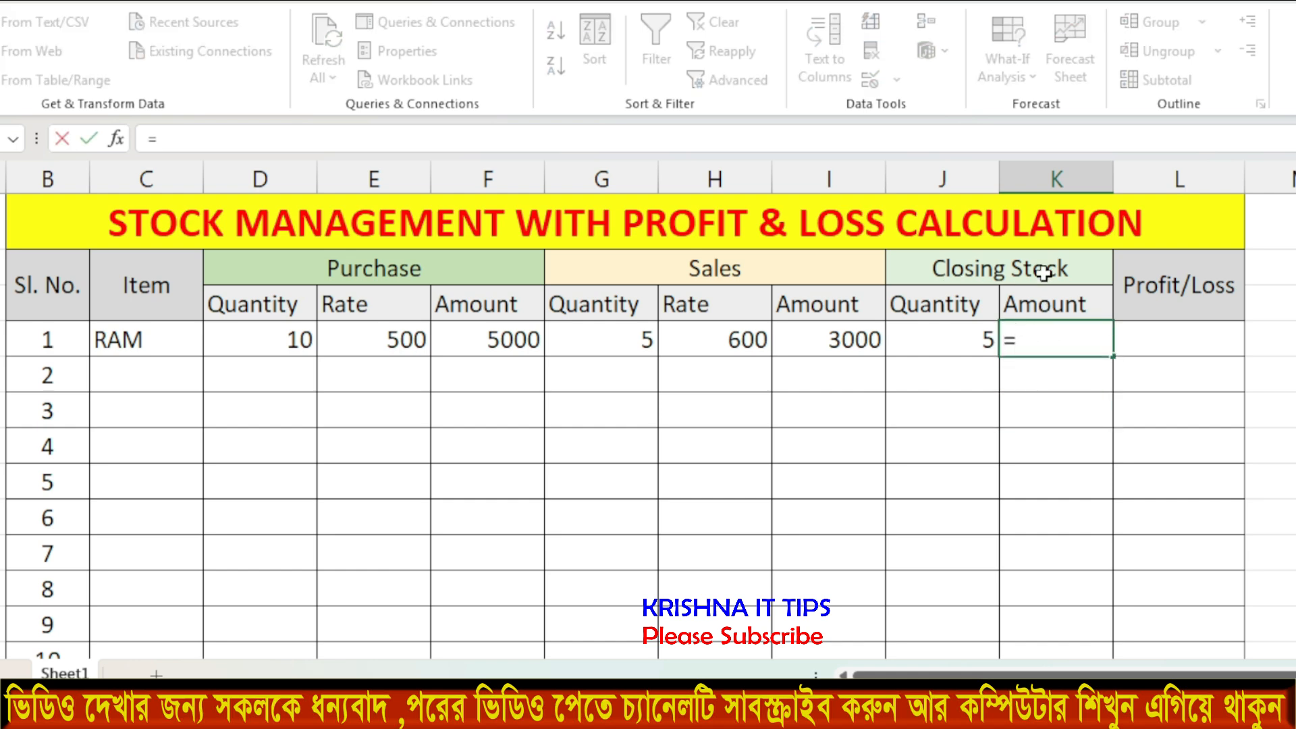
click(957, 341)
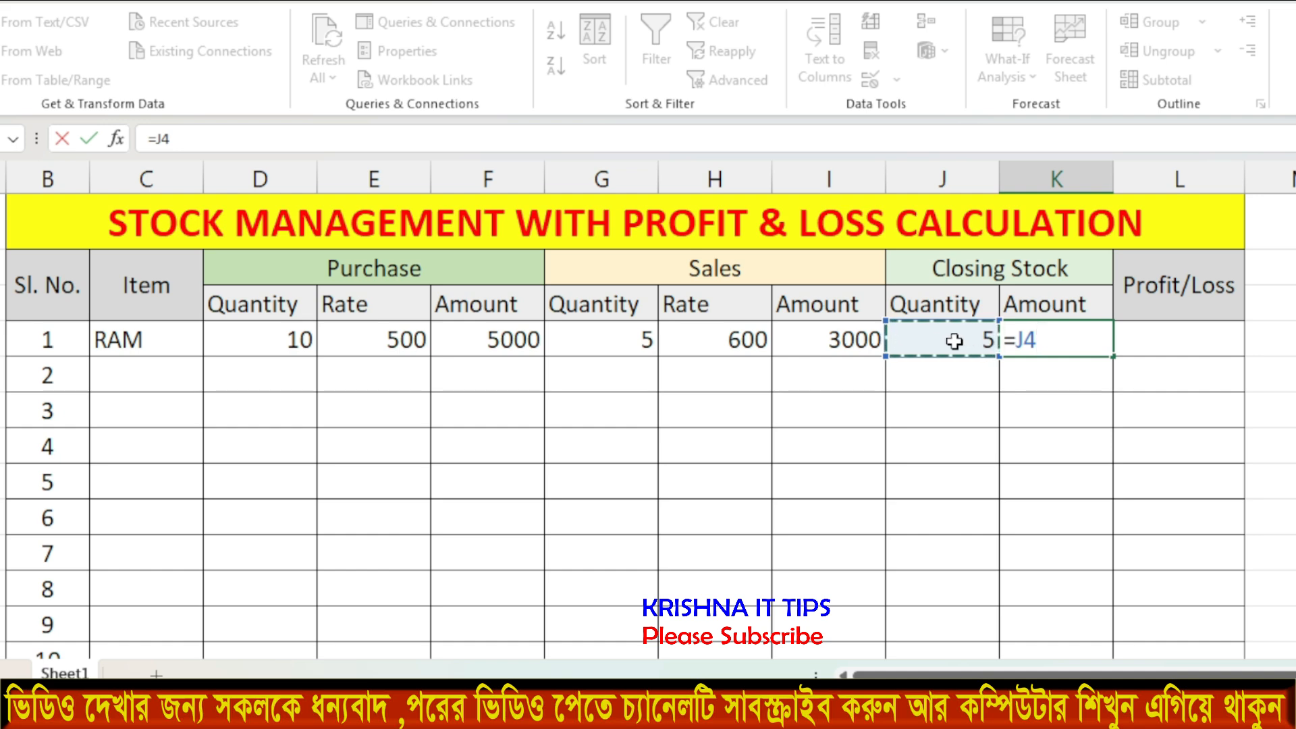
text(*)
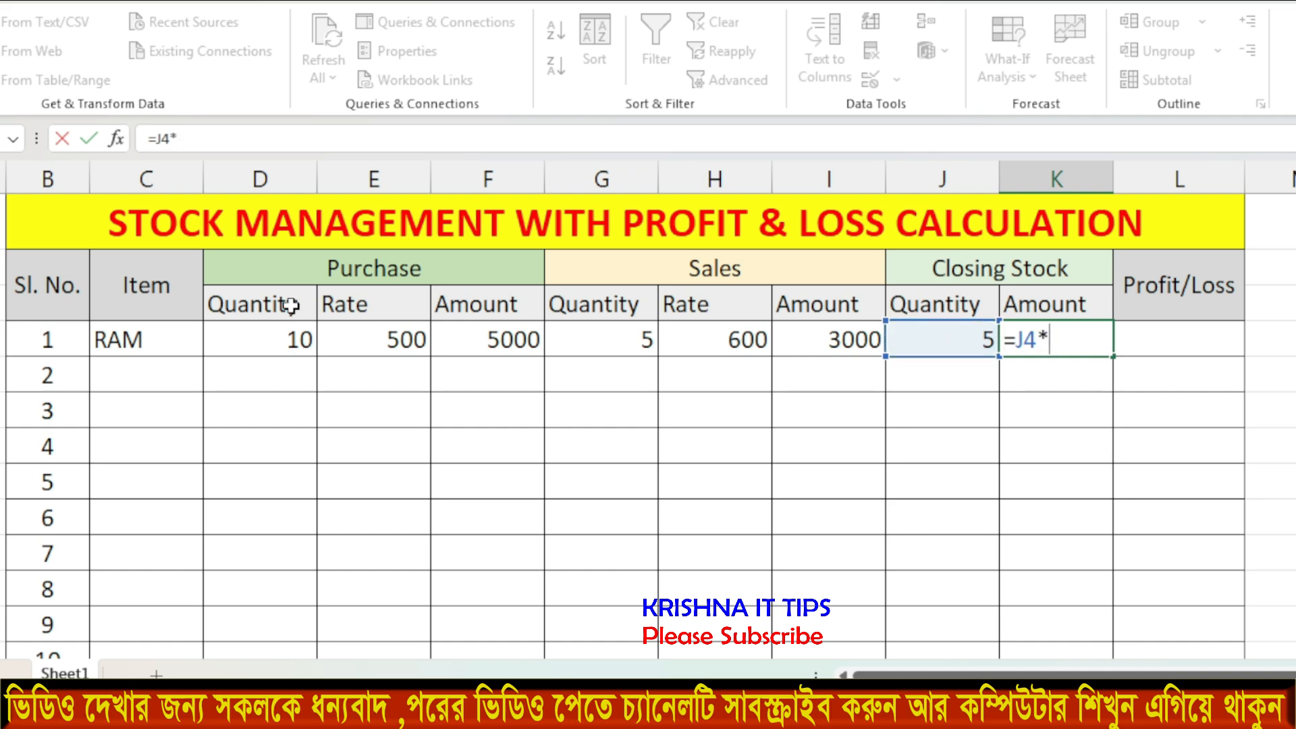
click(403, 341)
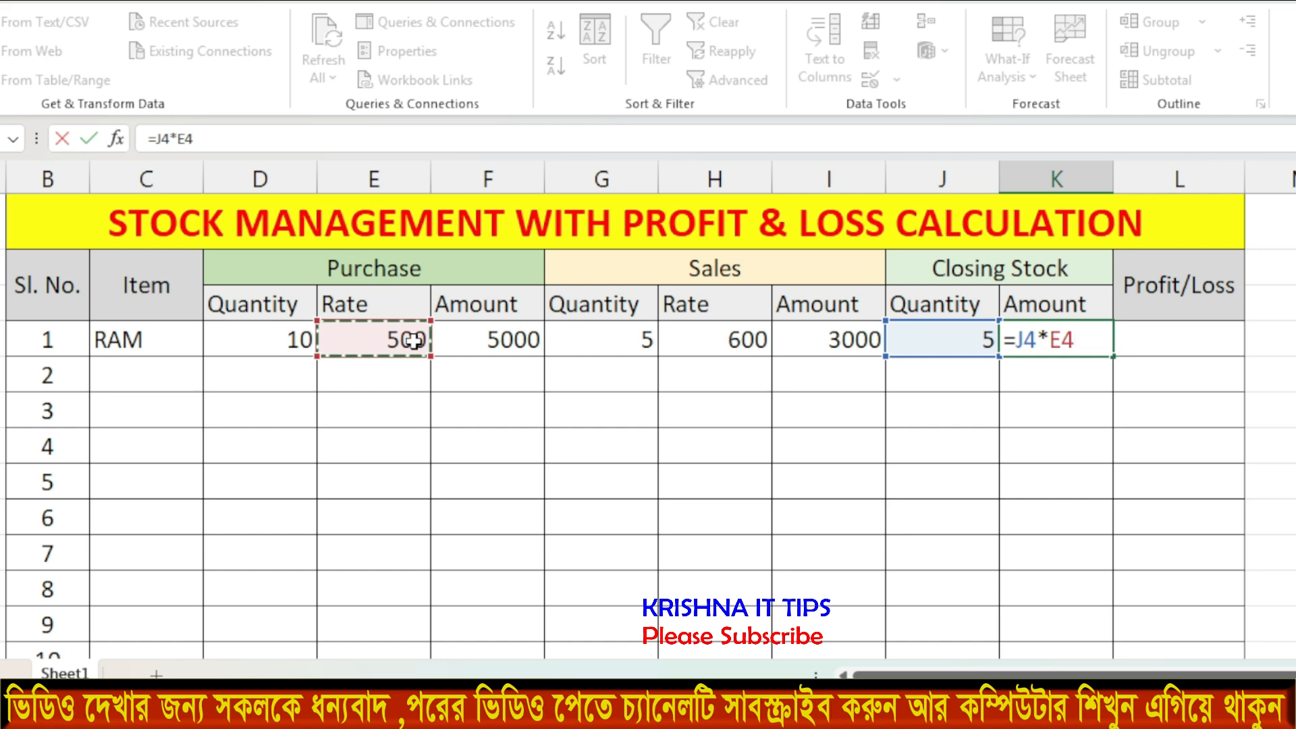
key(Return)
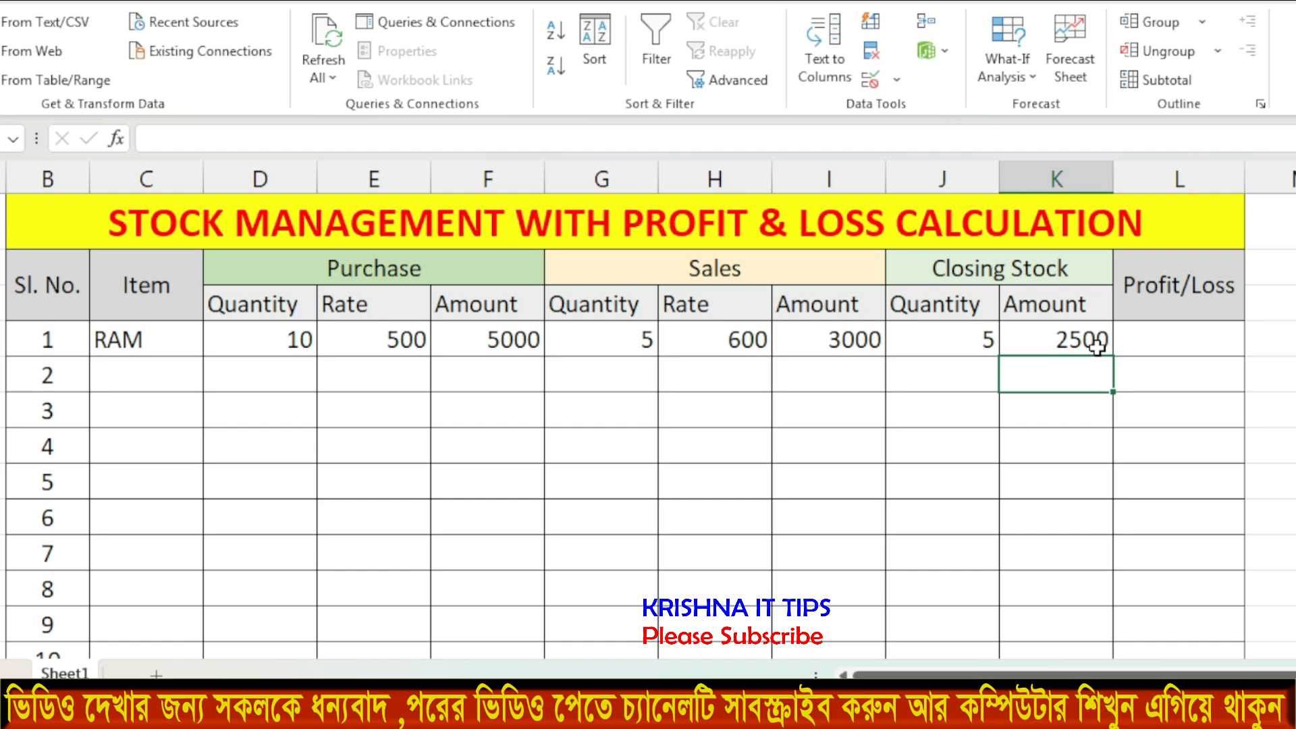
click(970, 345)
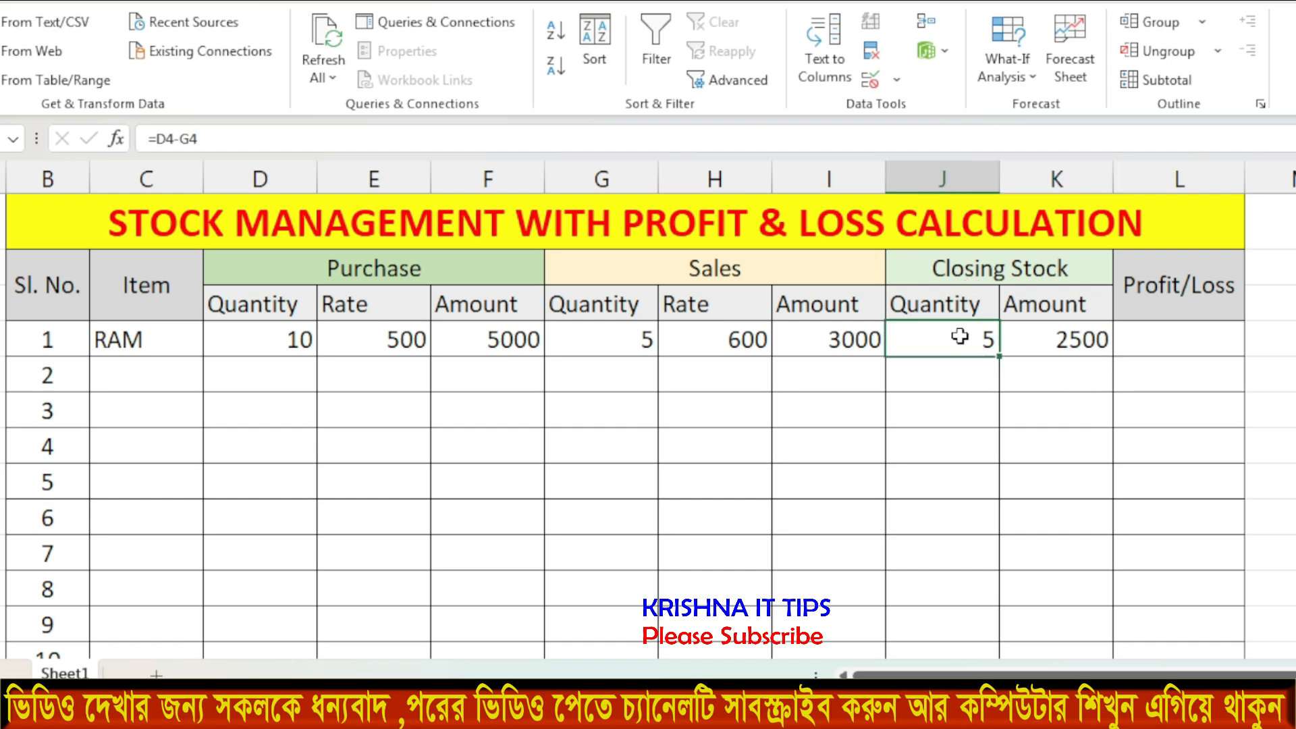
click(1076, 340)
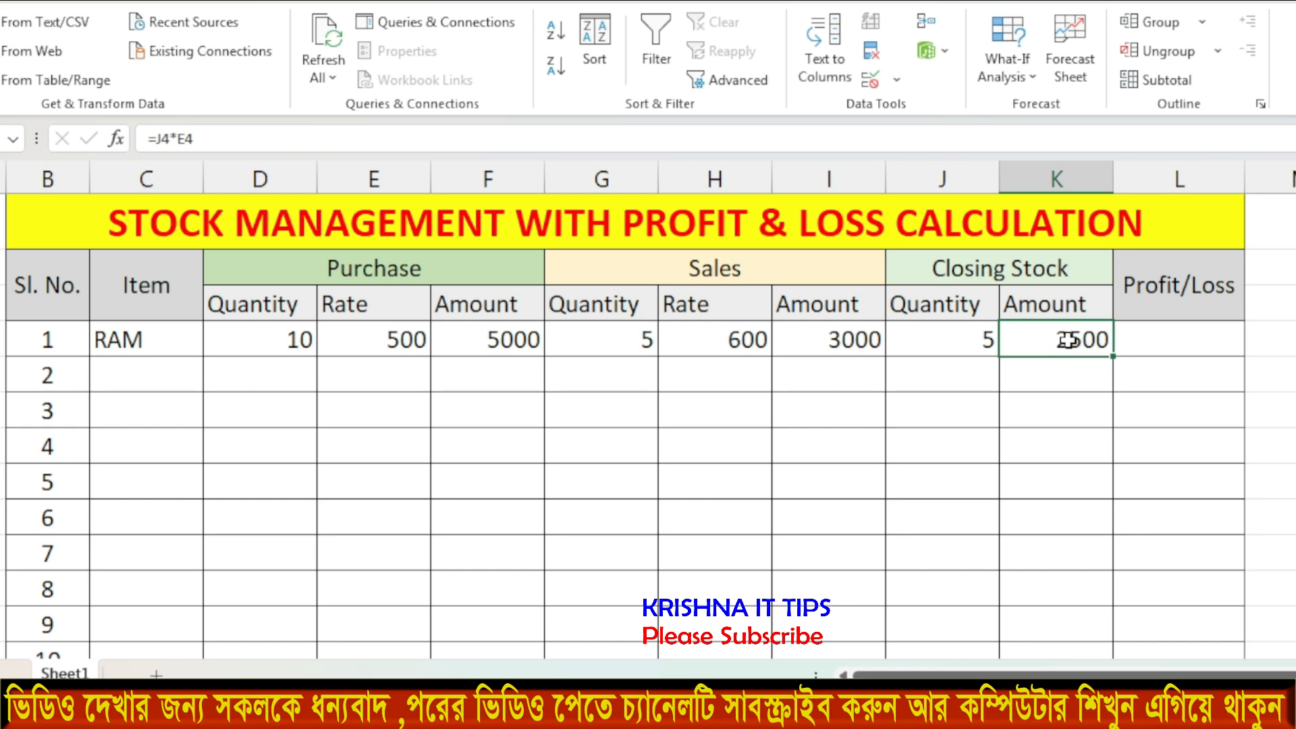
click(1166, 342)
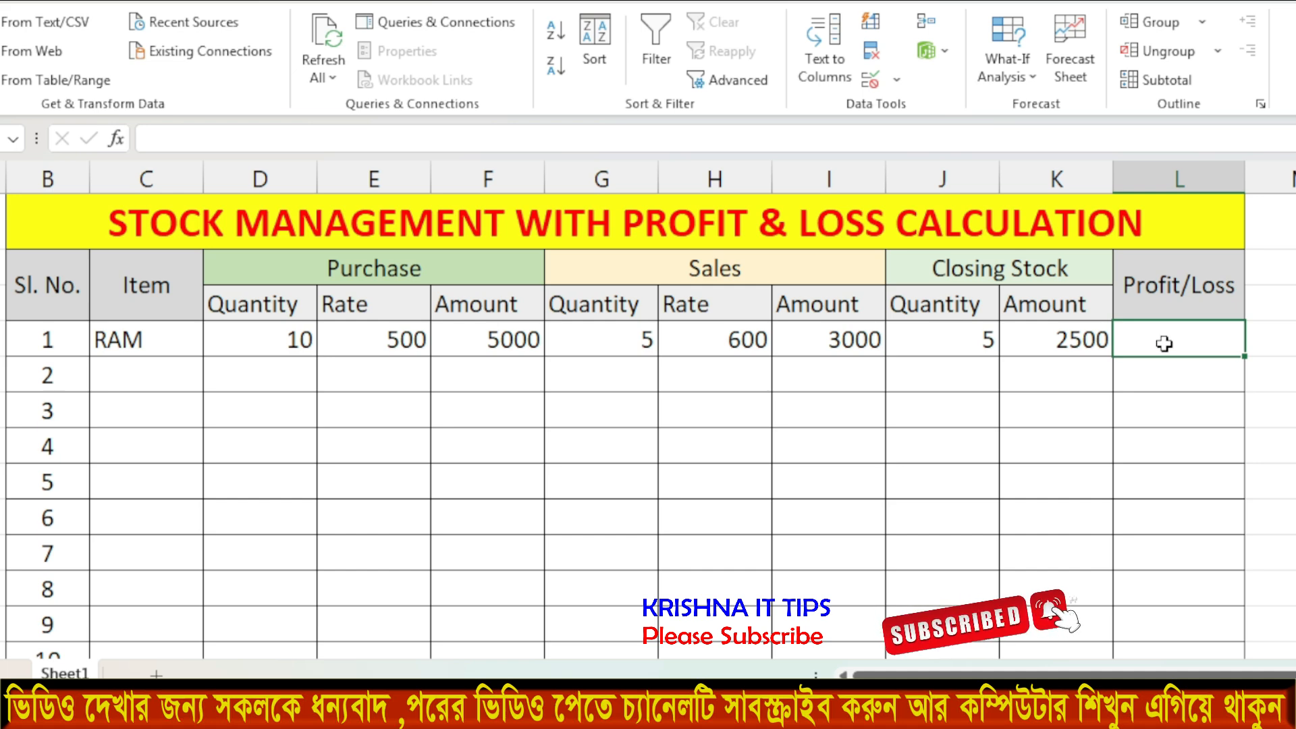
Enter =K4+I4-F4 in L4 so RAM's Profit/Loss shows 500.
text(=)
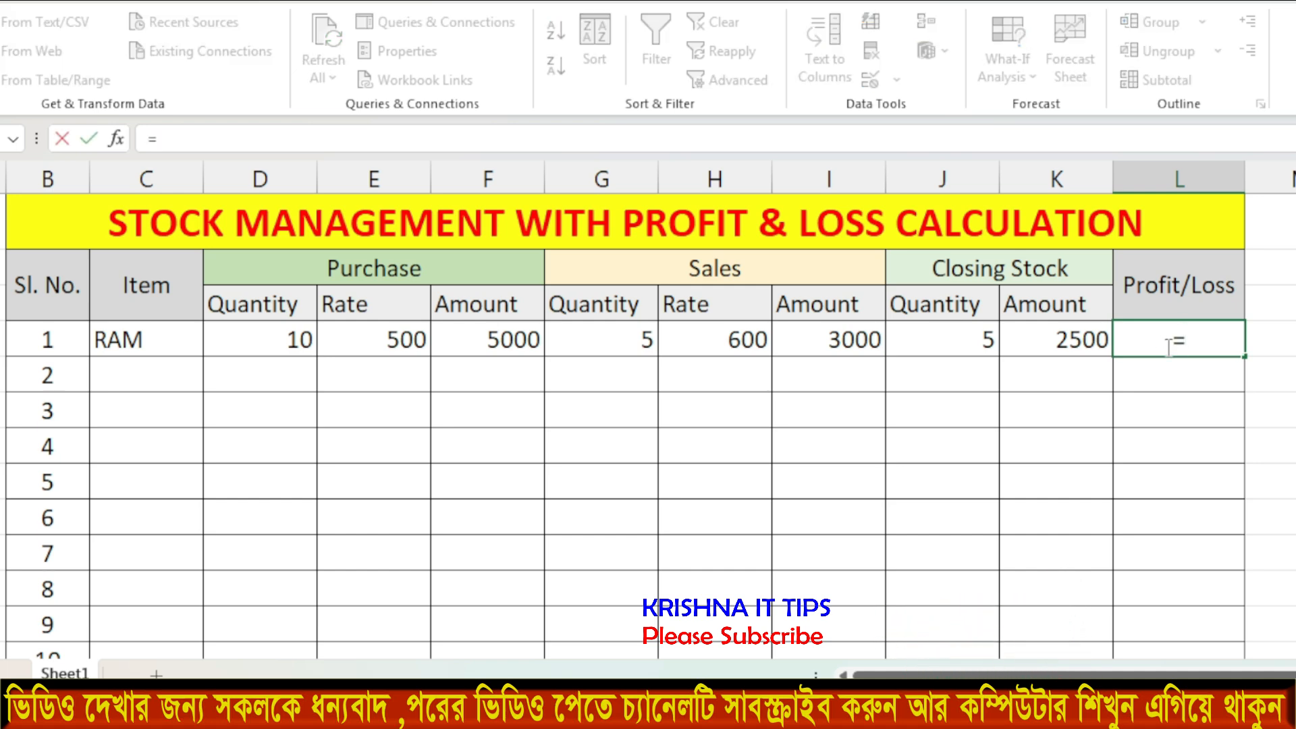
click(1056, 339)
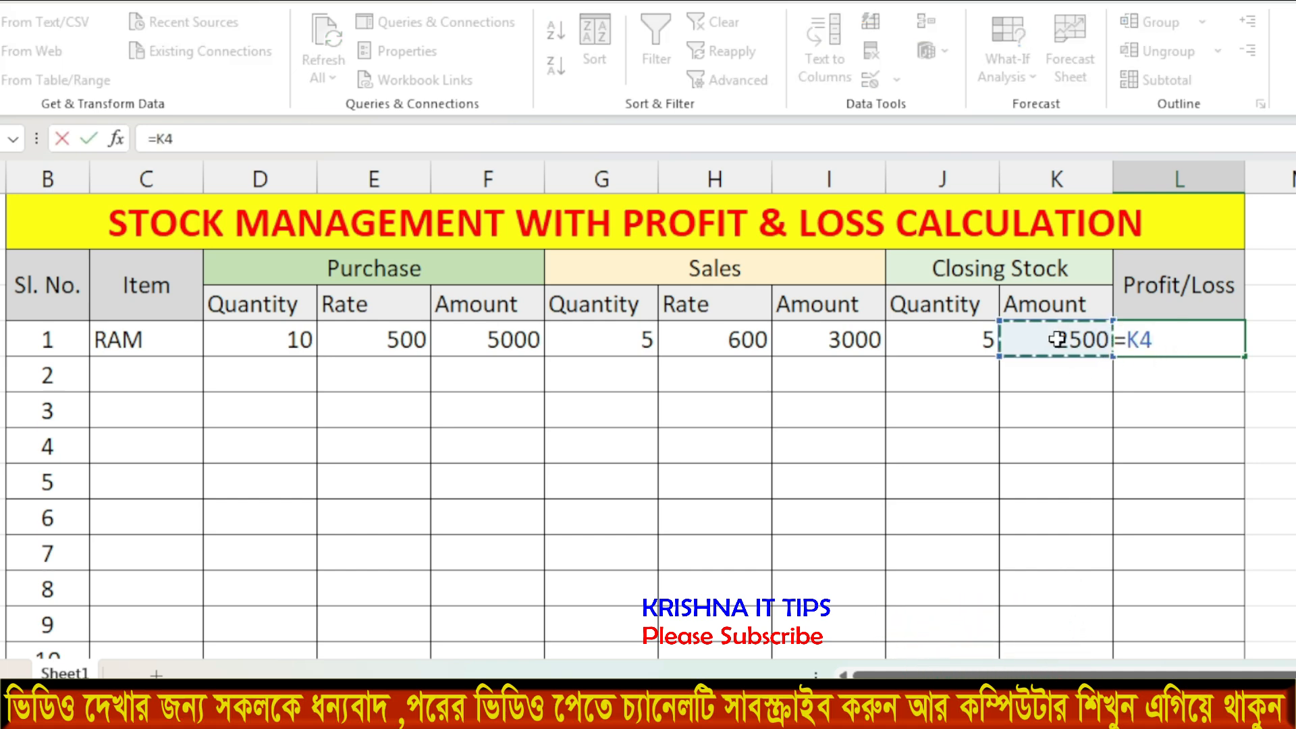
text(+)
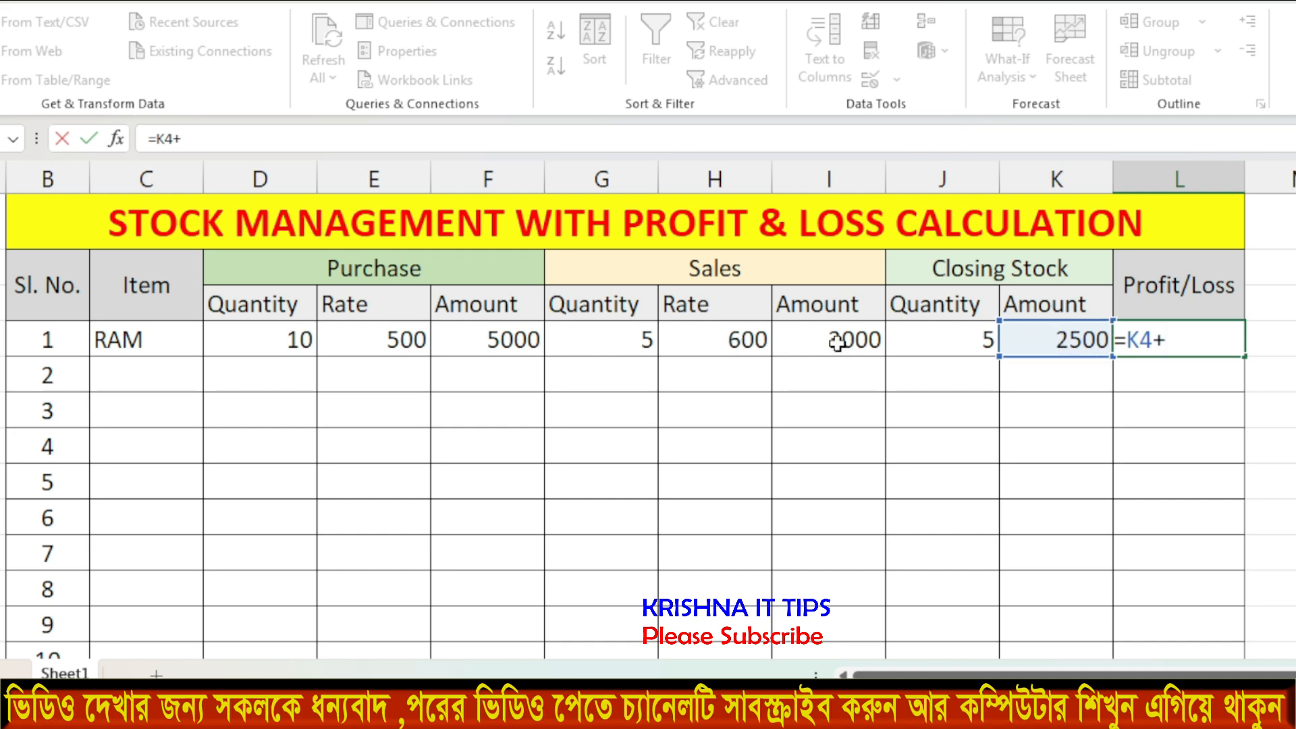
click(837, 342)
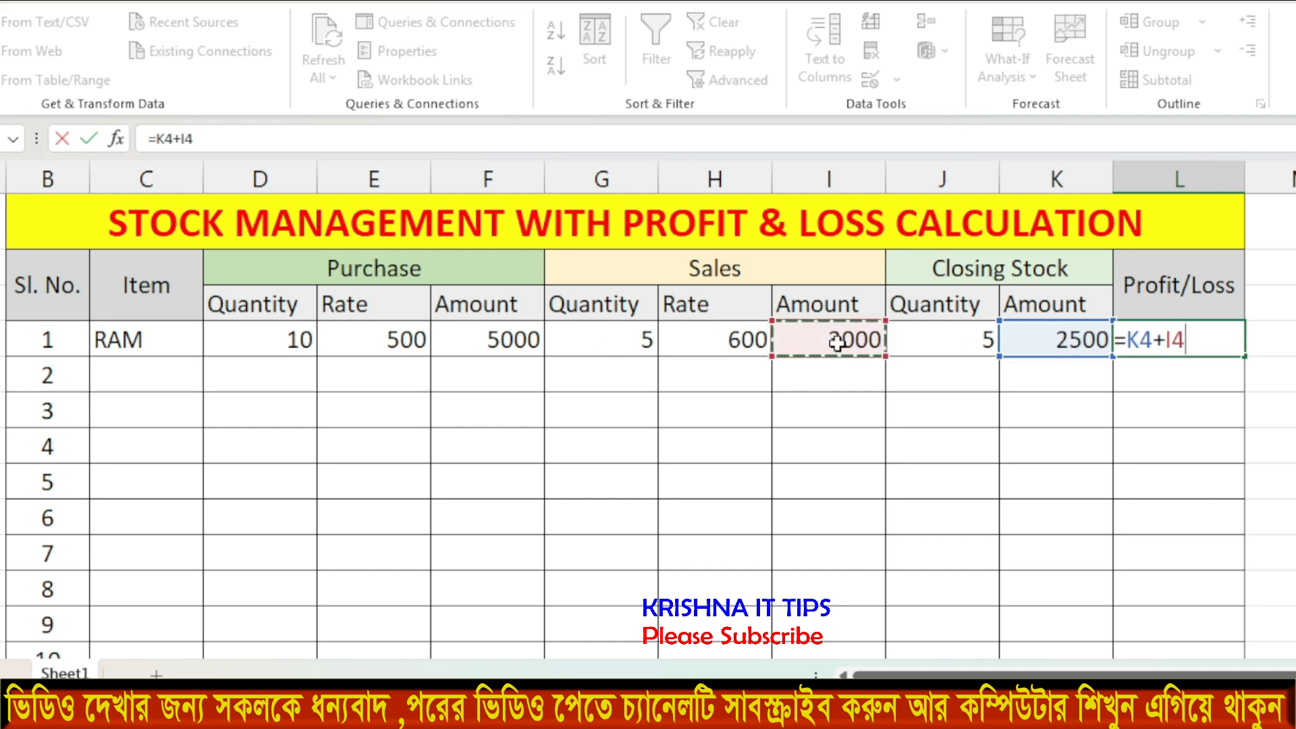
text(-)
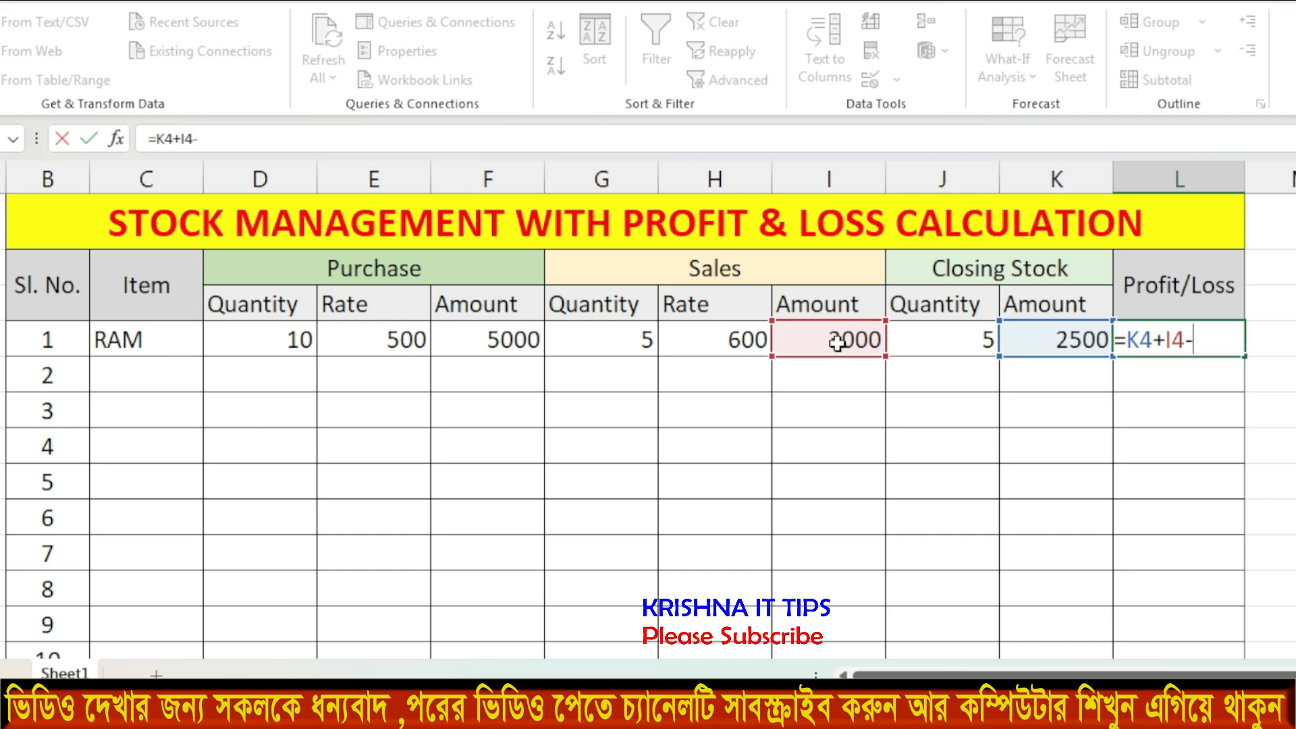
click(490, 344)
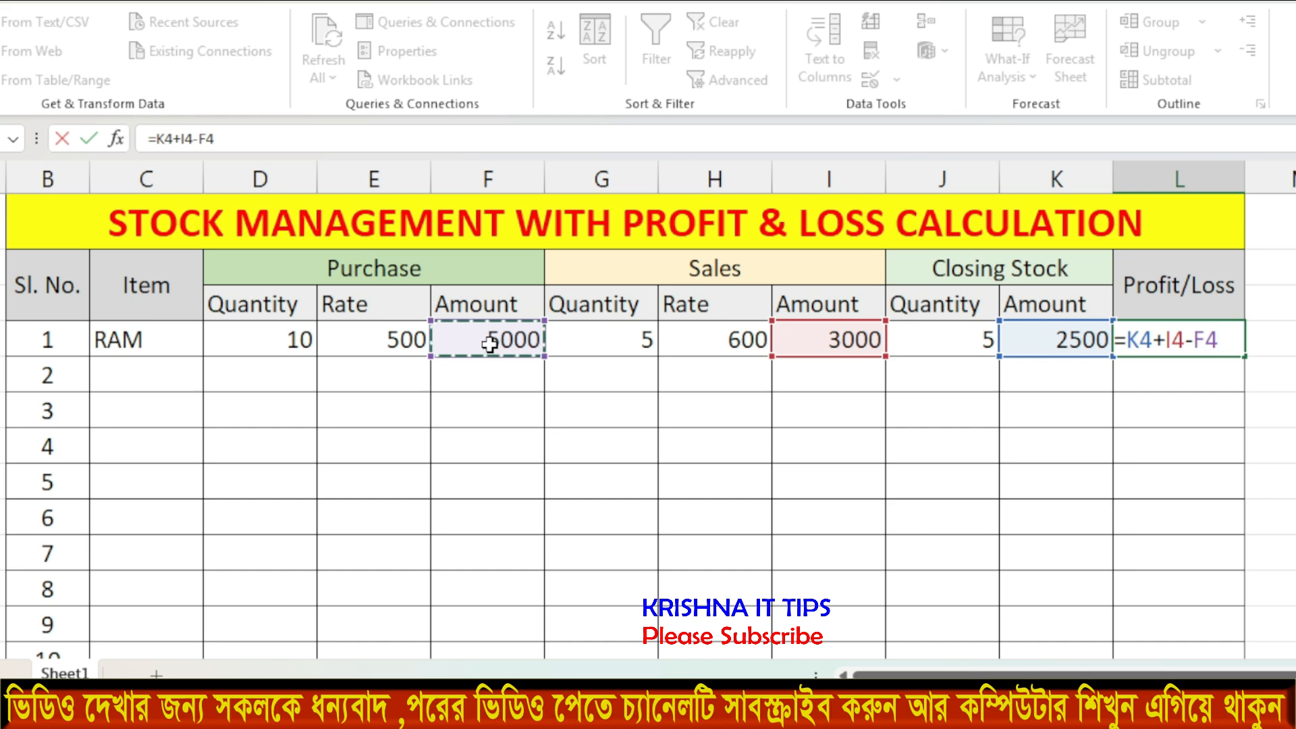
key(Return)
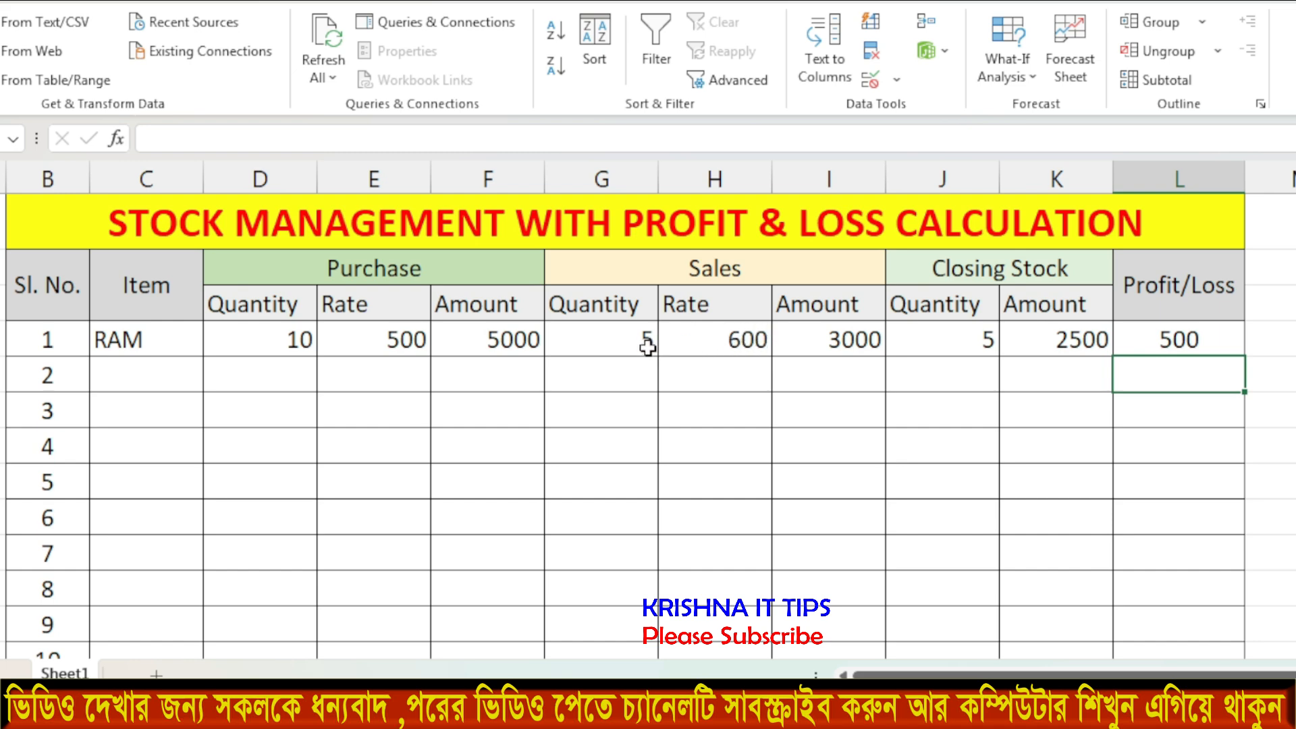
click(273, 480)
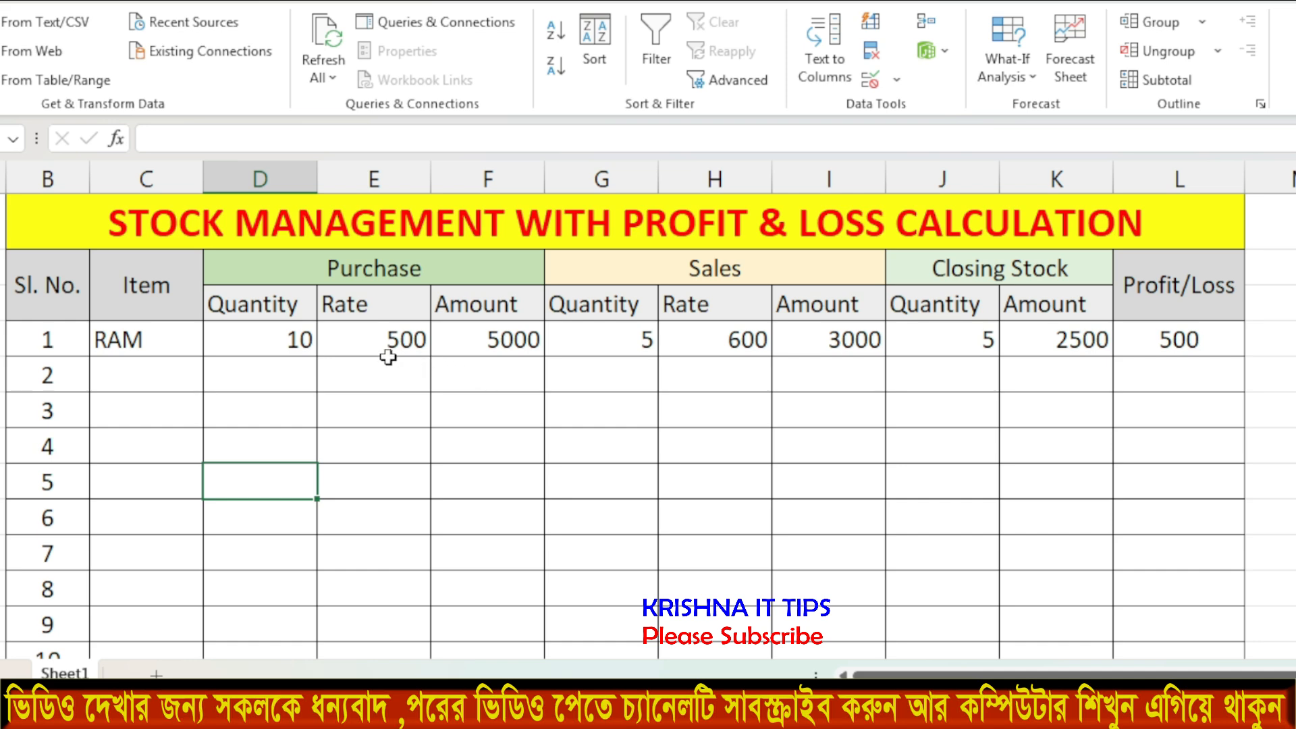
Fill the purchase Amount (F4) and sales Amount (I4) formulas down to row 10.
click(499, 339)
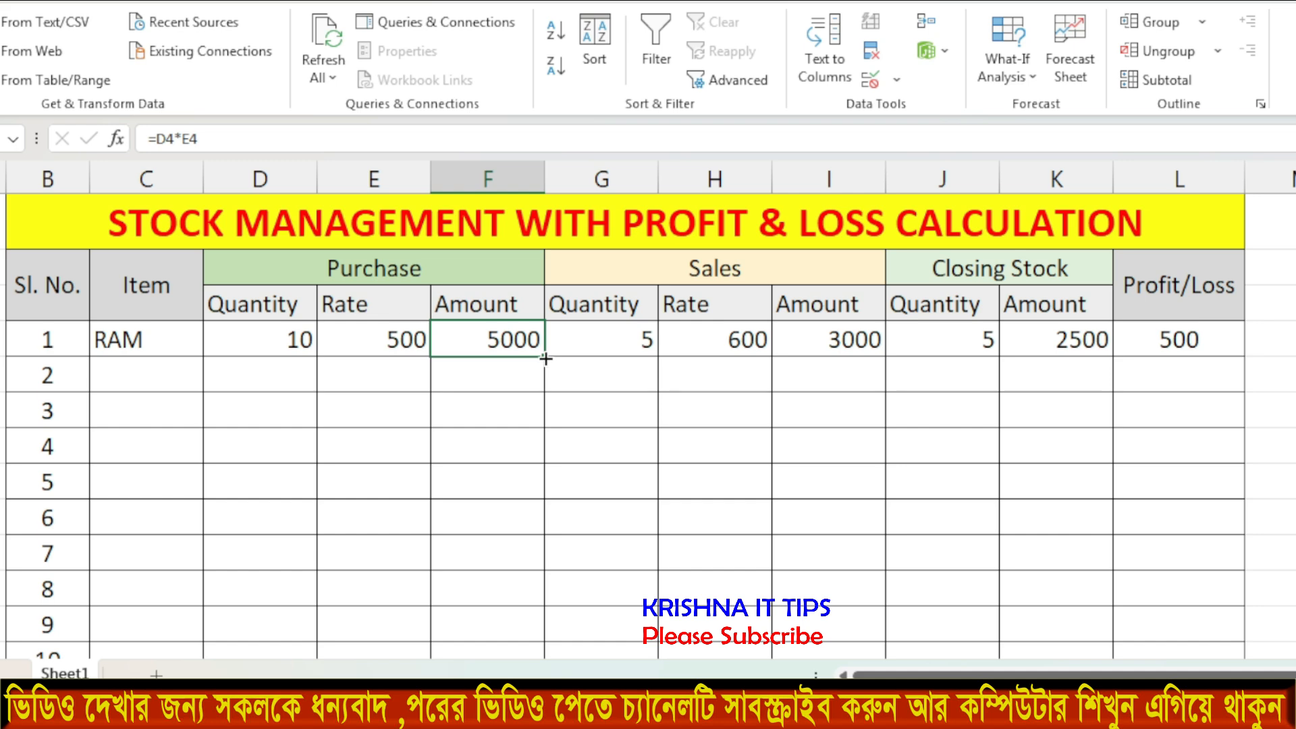
mouse_move(545, 359)
mouse_down()
mouse_move(530, 398)
mouse_move(507, 673)
mouse_move(505, 595)
mouse_move(498, 622)
mouse_up()
scroll(627, 379, up, 1)
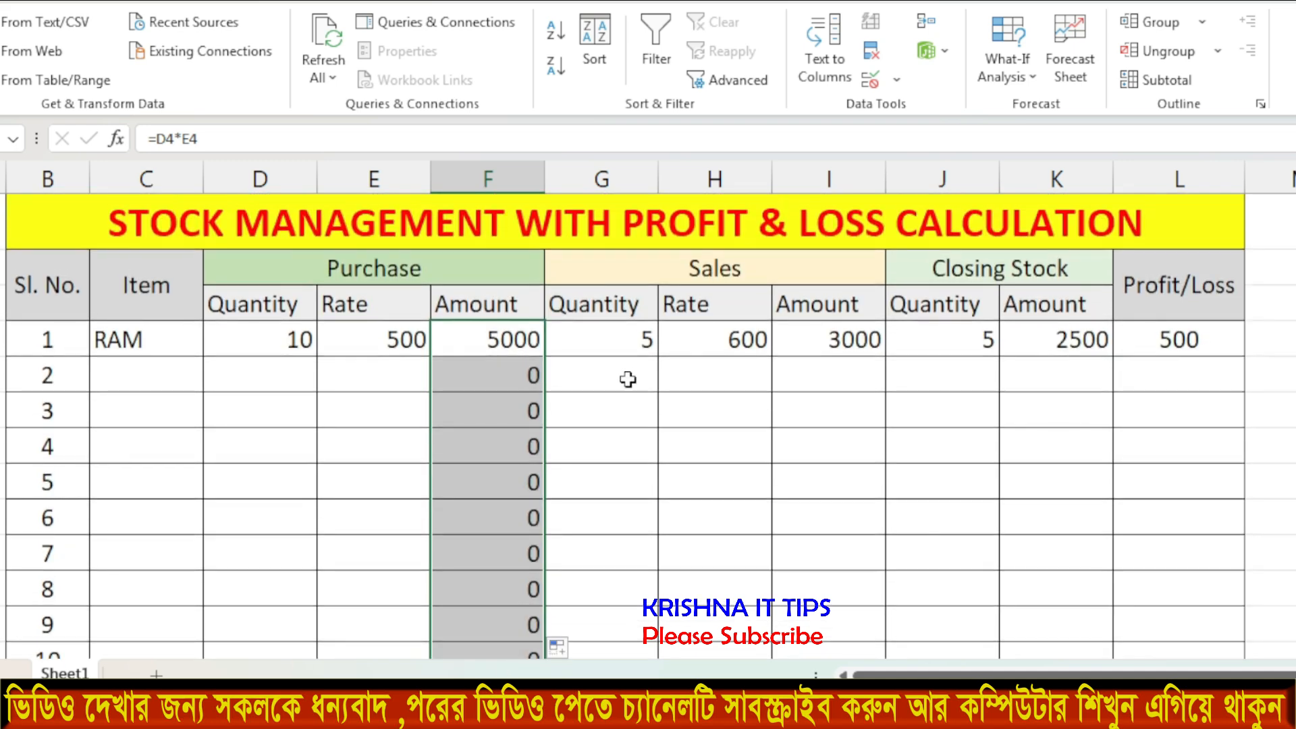
click(847, 347)
click(826, 404)
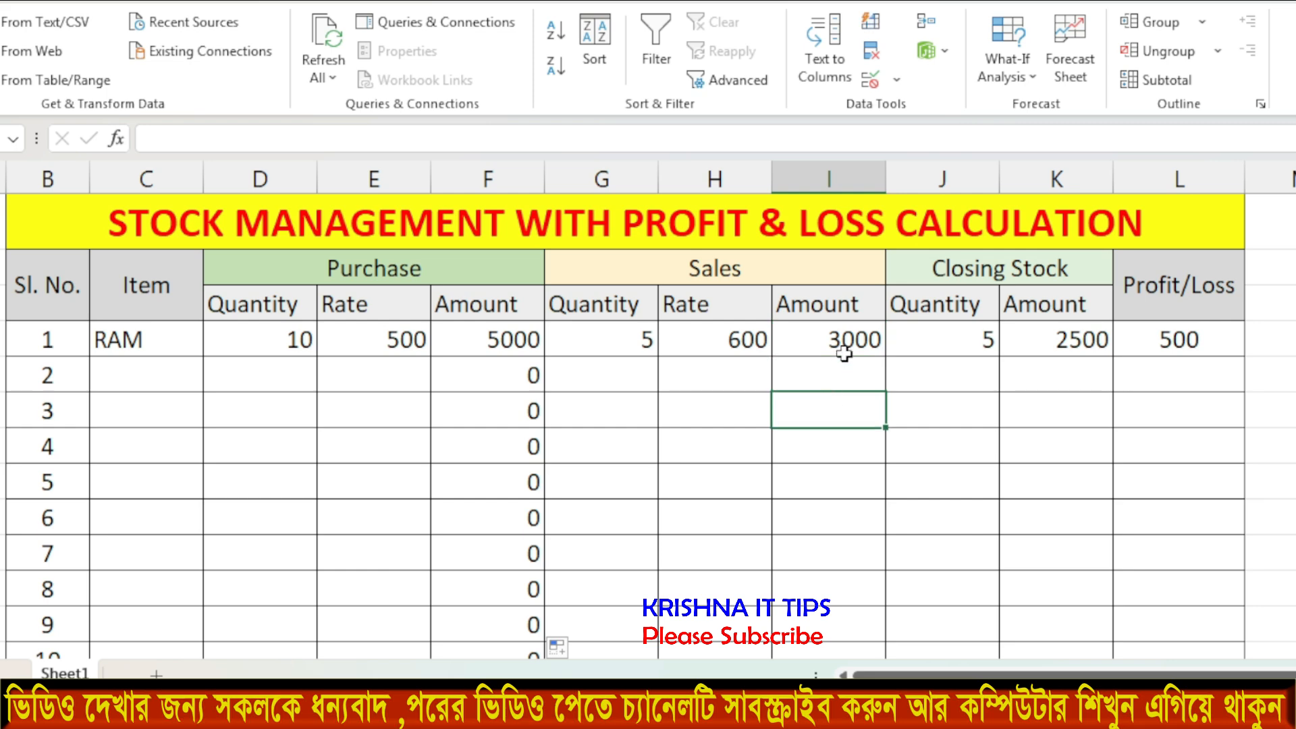
click(843, 352)
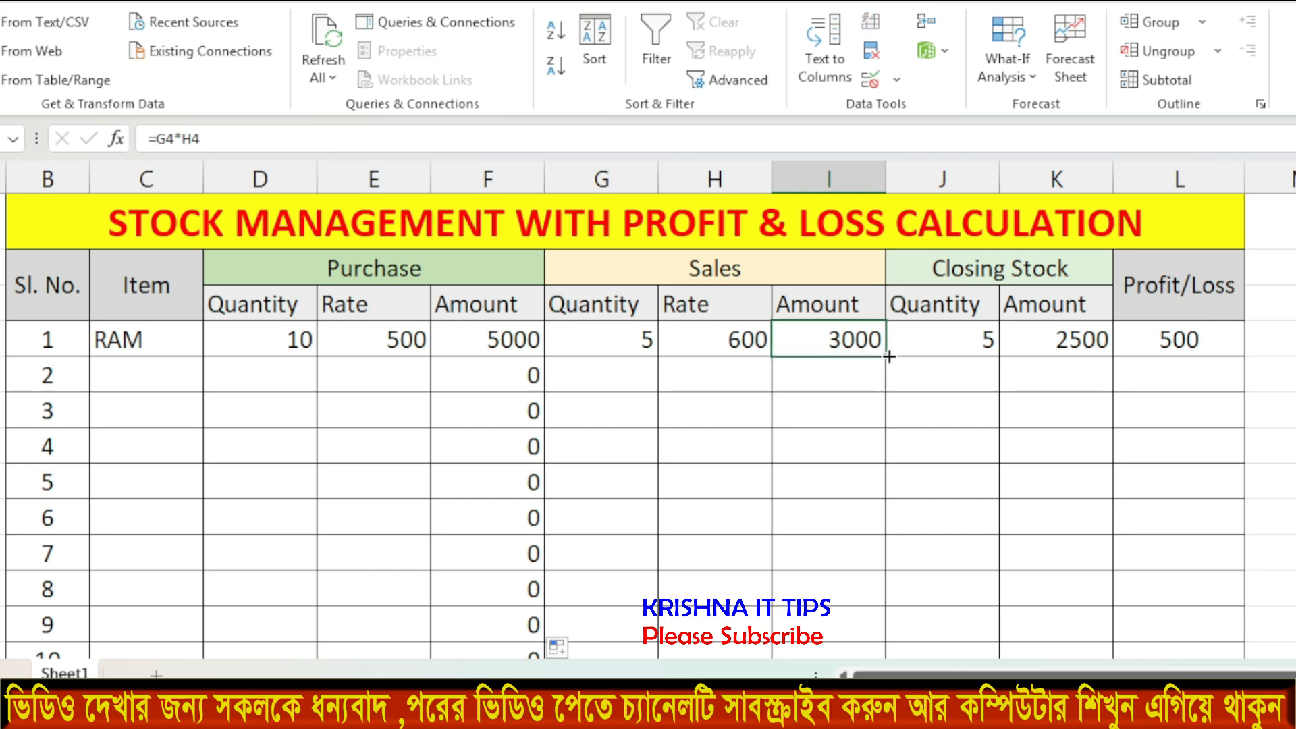
drag(888, 356, 847, 611)
click(944, 314)
scroll(944, 315, up, 1)
Fill the closing Quantity (J4), closing Amount (K4) and Profit/Loss (L4) formulas down to row 10.
click(970, 347)
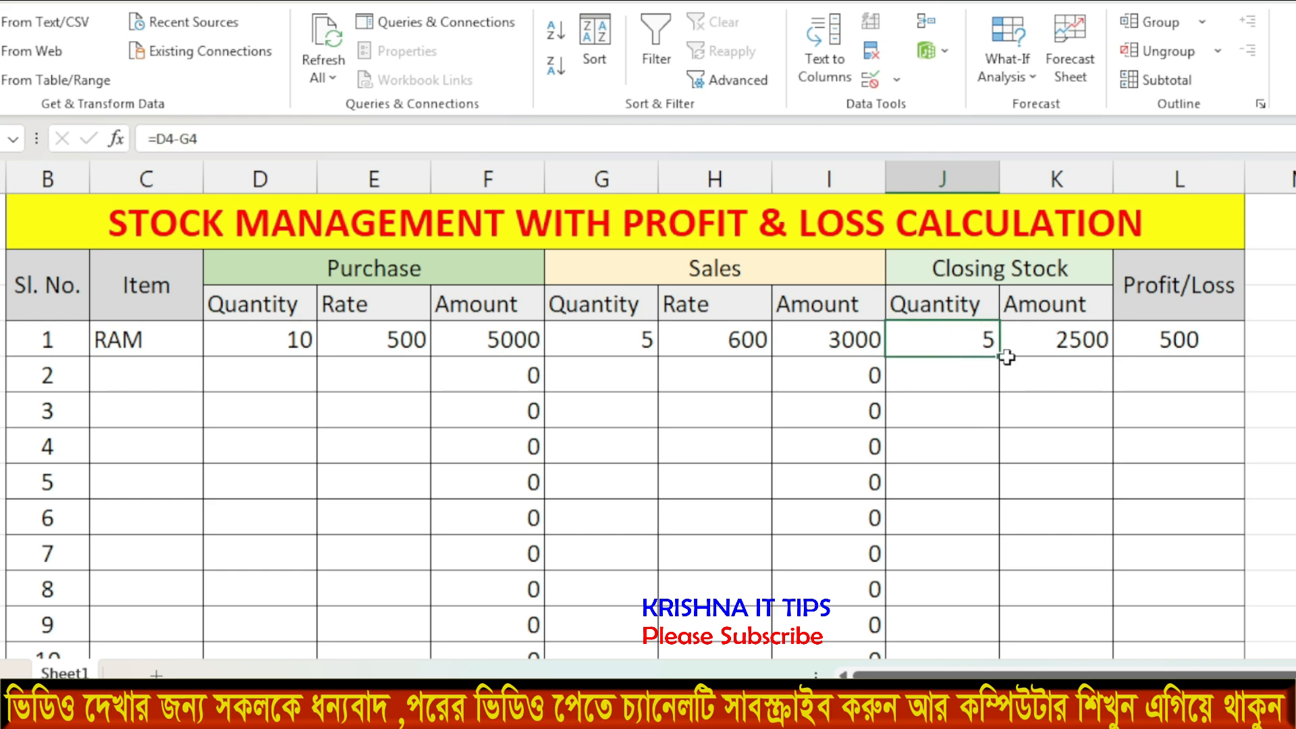
drag(998, 363, 965, 607)
click(1104, 287)
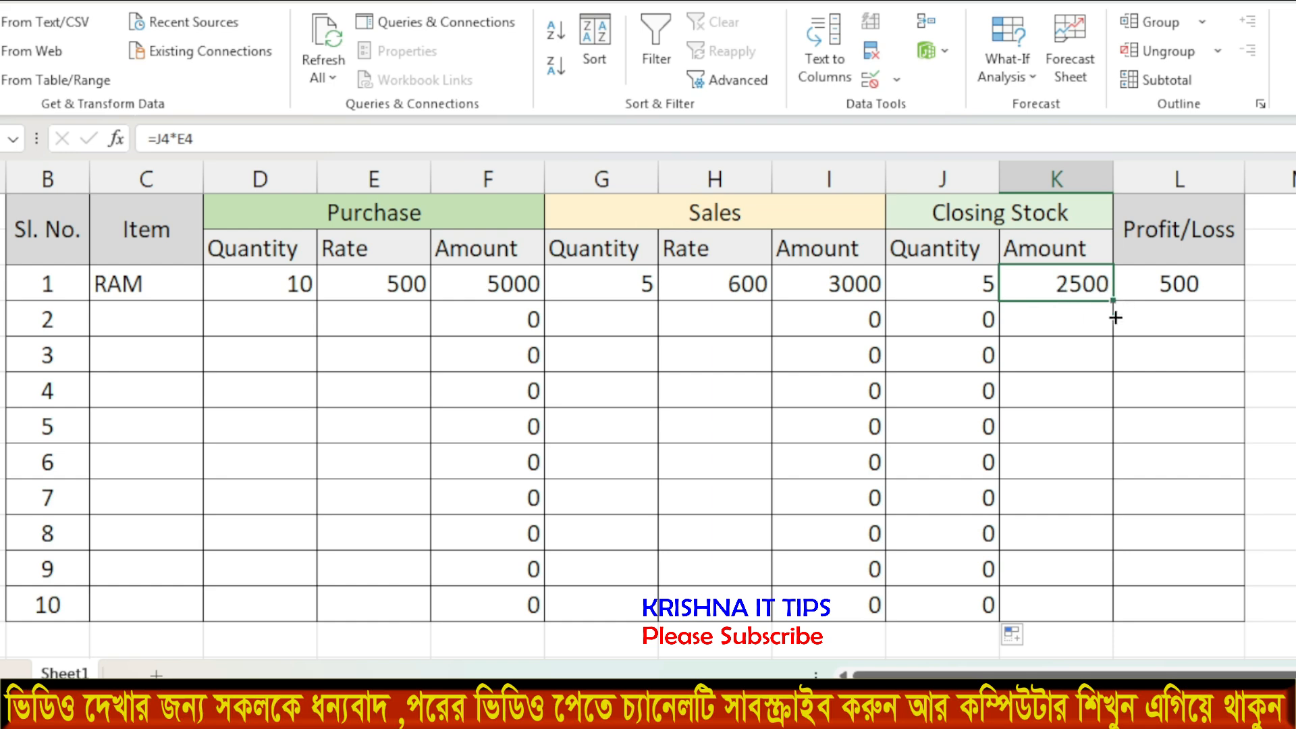
drag(1115, 317, 1062, 618)
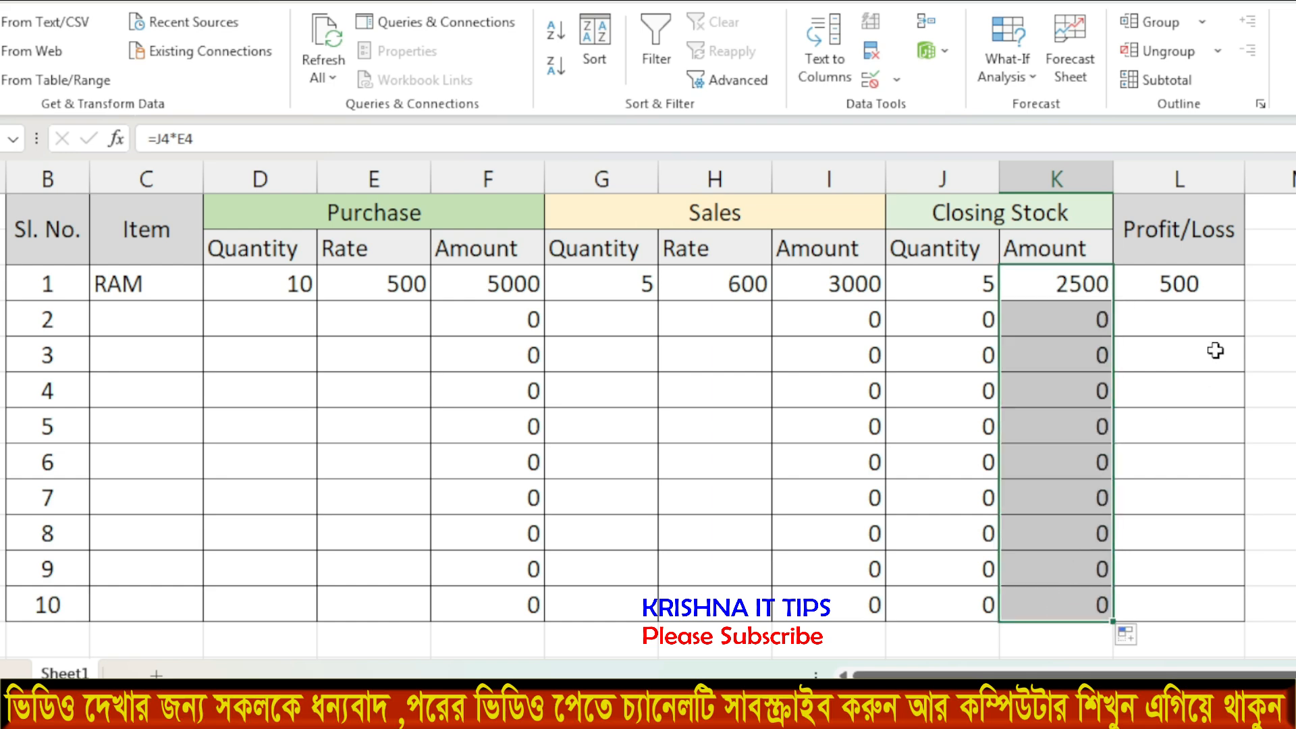
click(1178, 286)
drag(1244, 304, 1204, 624)
click(1267, 425)
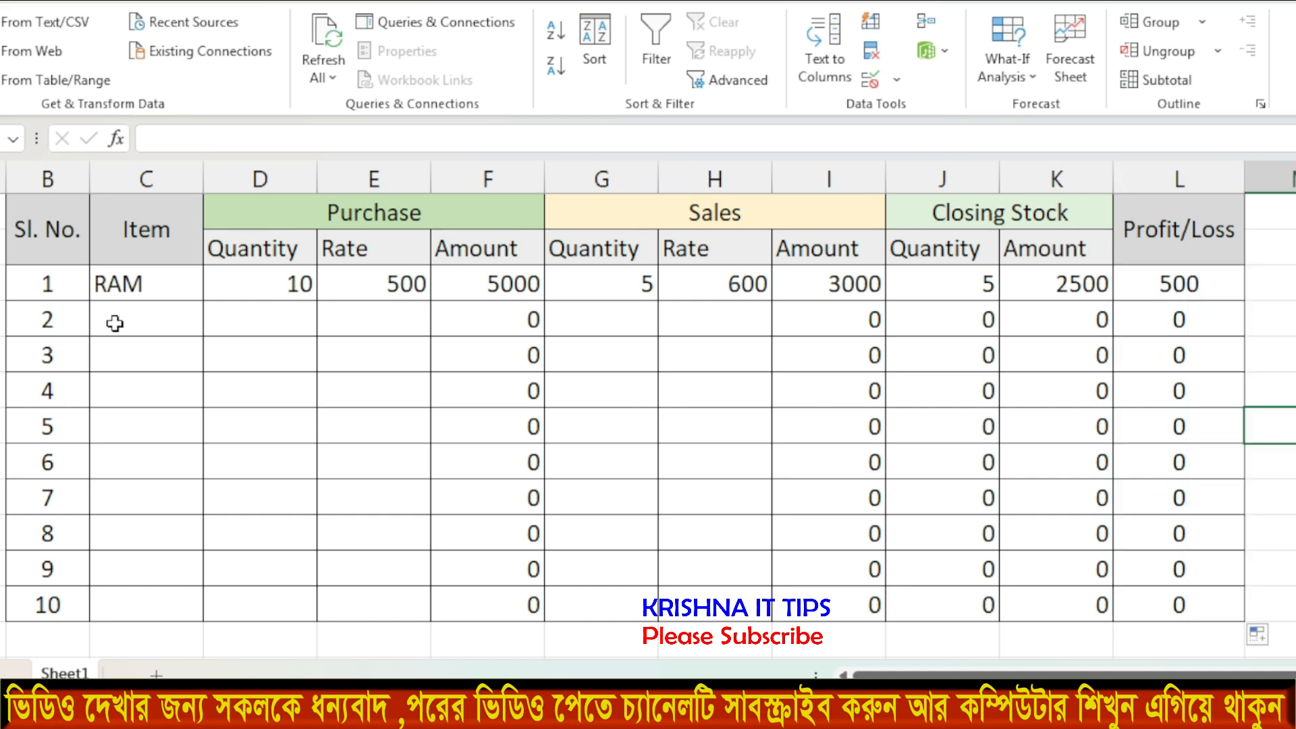
Choose KEYBOARD for serial 2 and enter a purchase of 50 at rate 300.
click(144, 317)
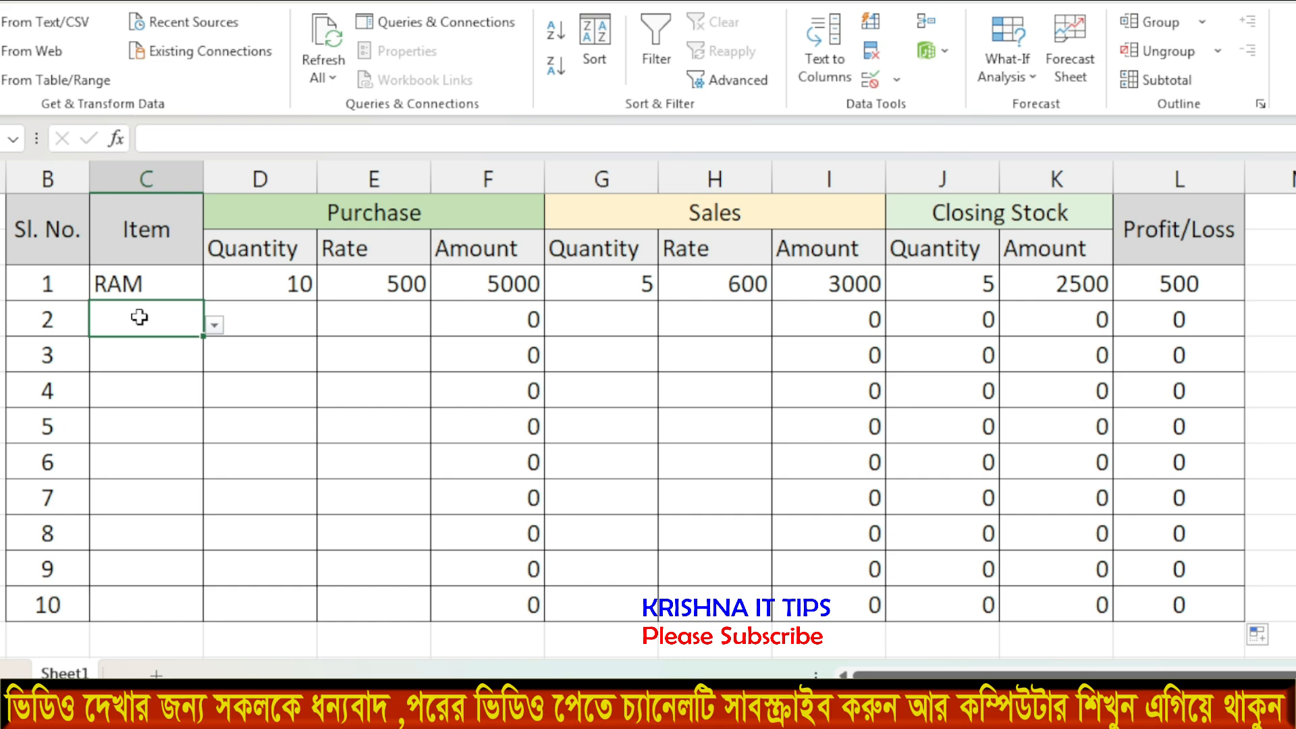
click(214, 325)
click(82, 393)
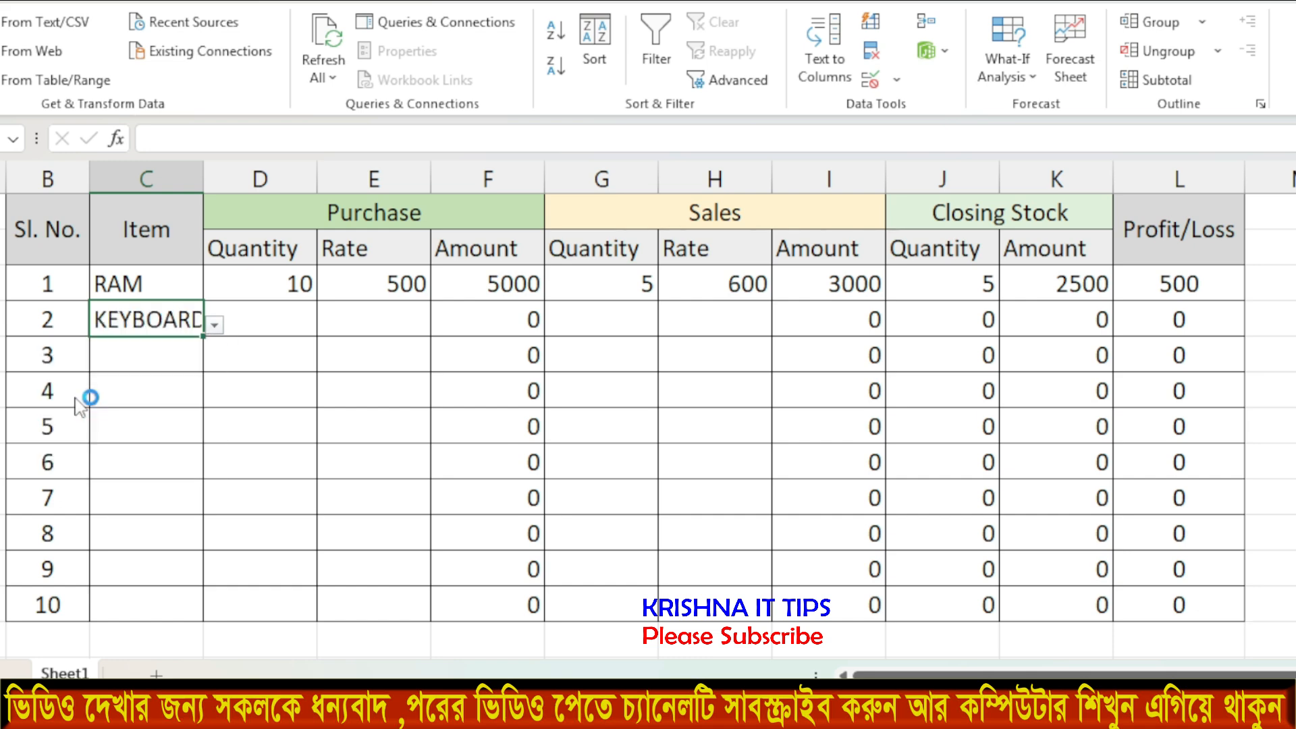
click(251, 322)
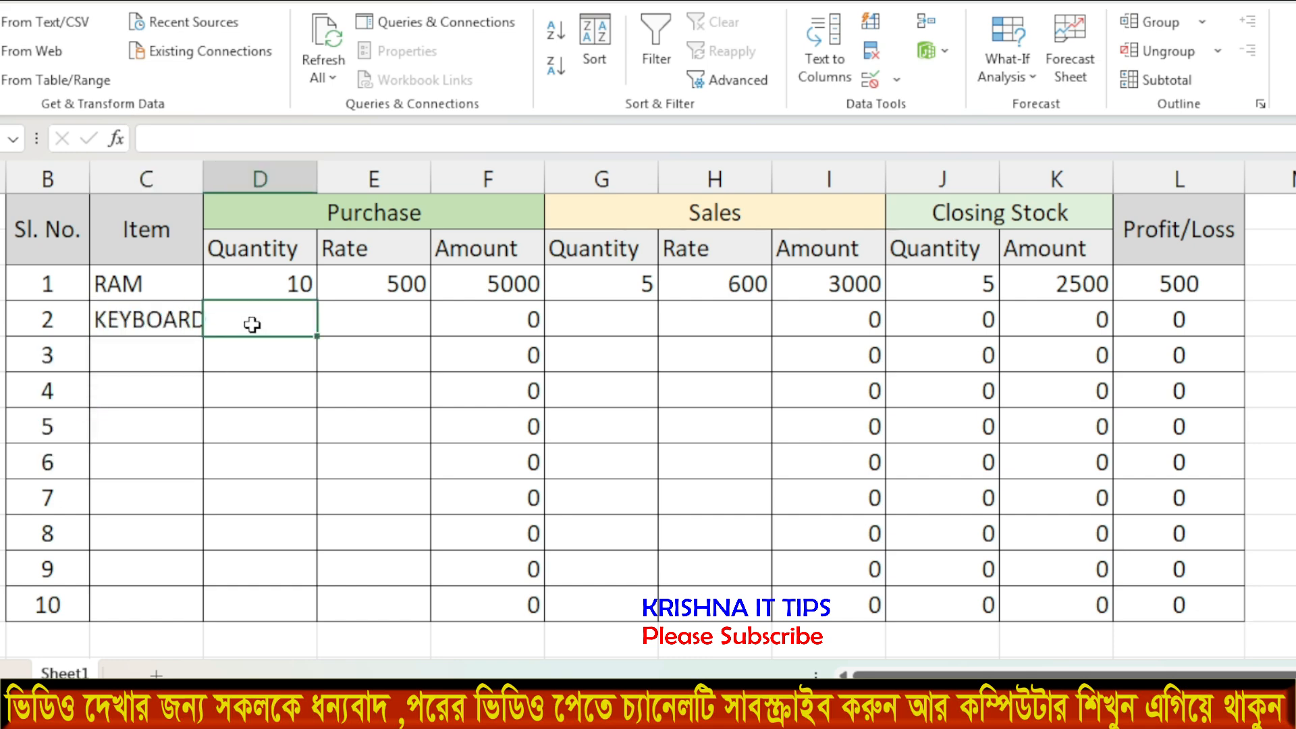
text(50)
key(Return)
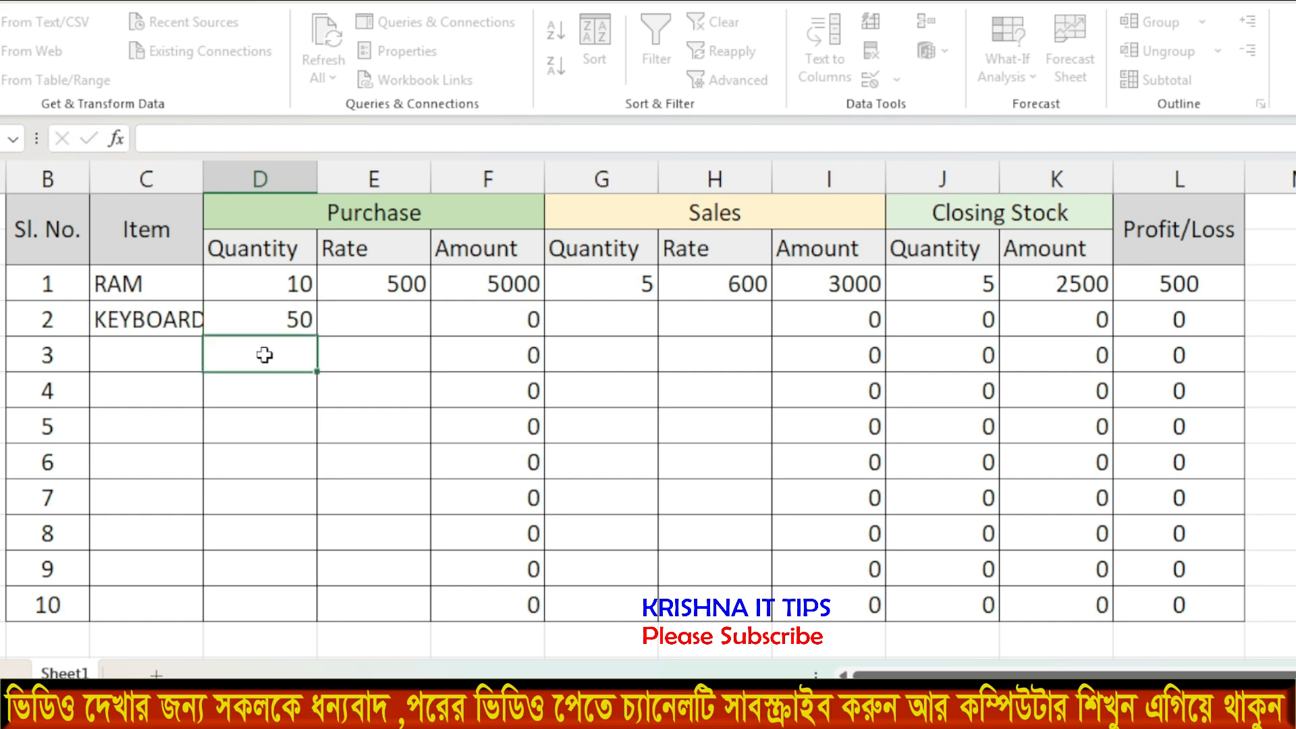
click(349, 357)
click(365, 321)
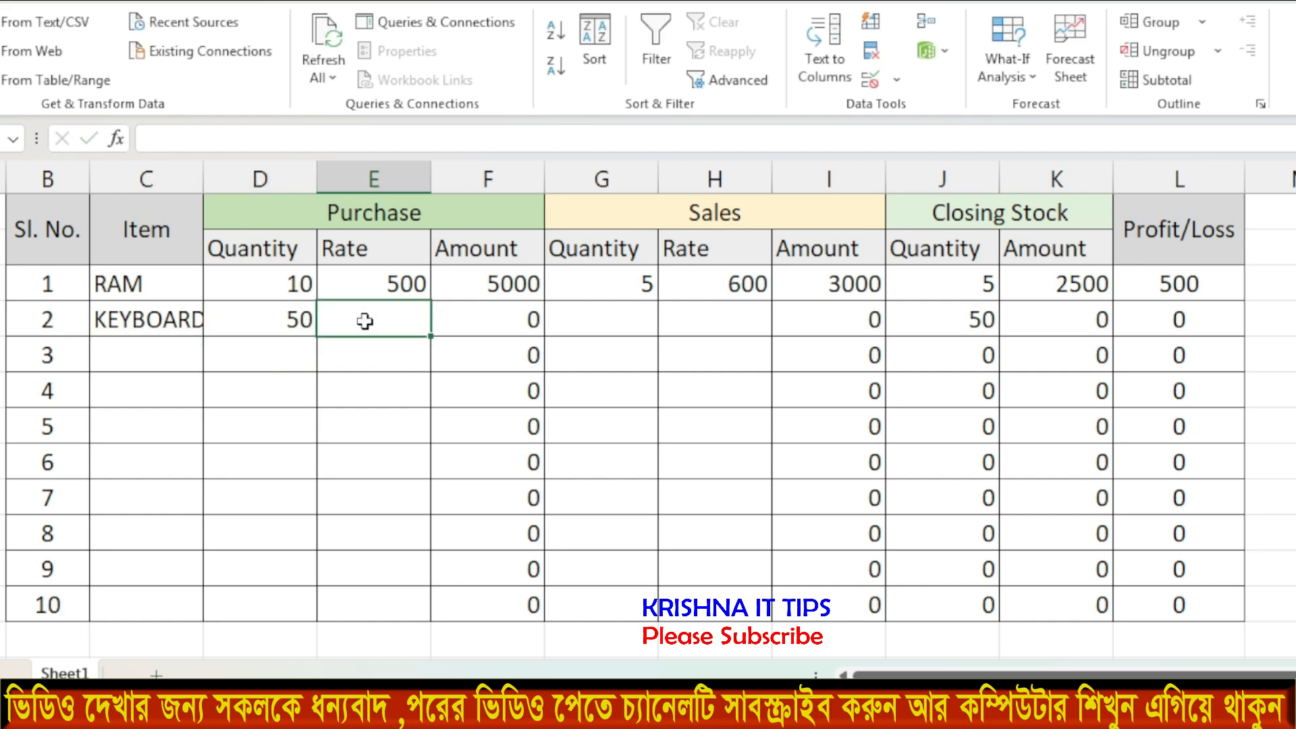
text(300)
click(364, 359)
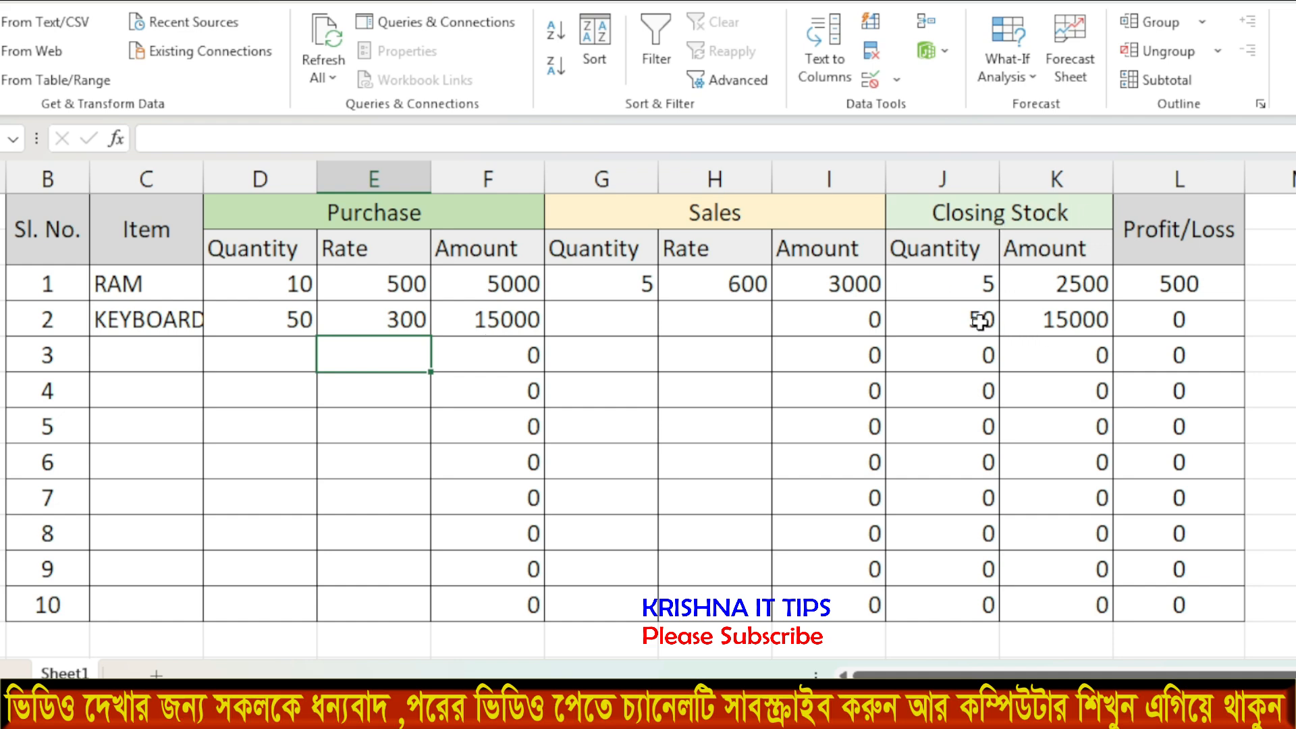
Enter KEYBOARD's sales of 30 at 350, then check its closing stock quantity and amount formulas.
click(611, 319)
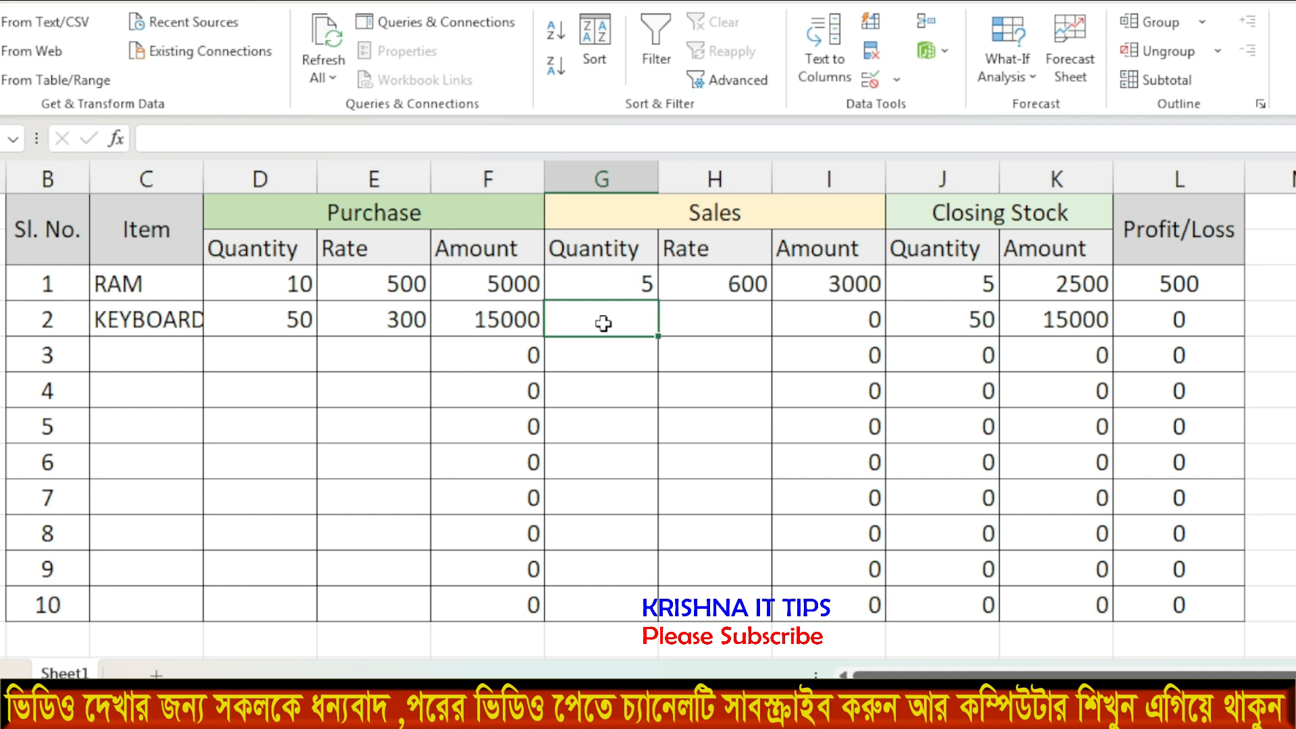
text(30)
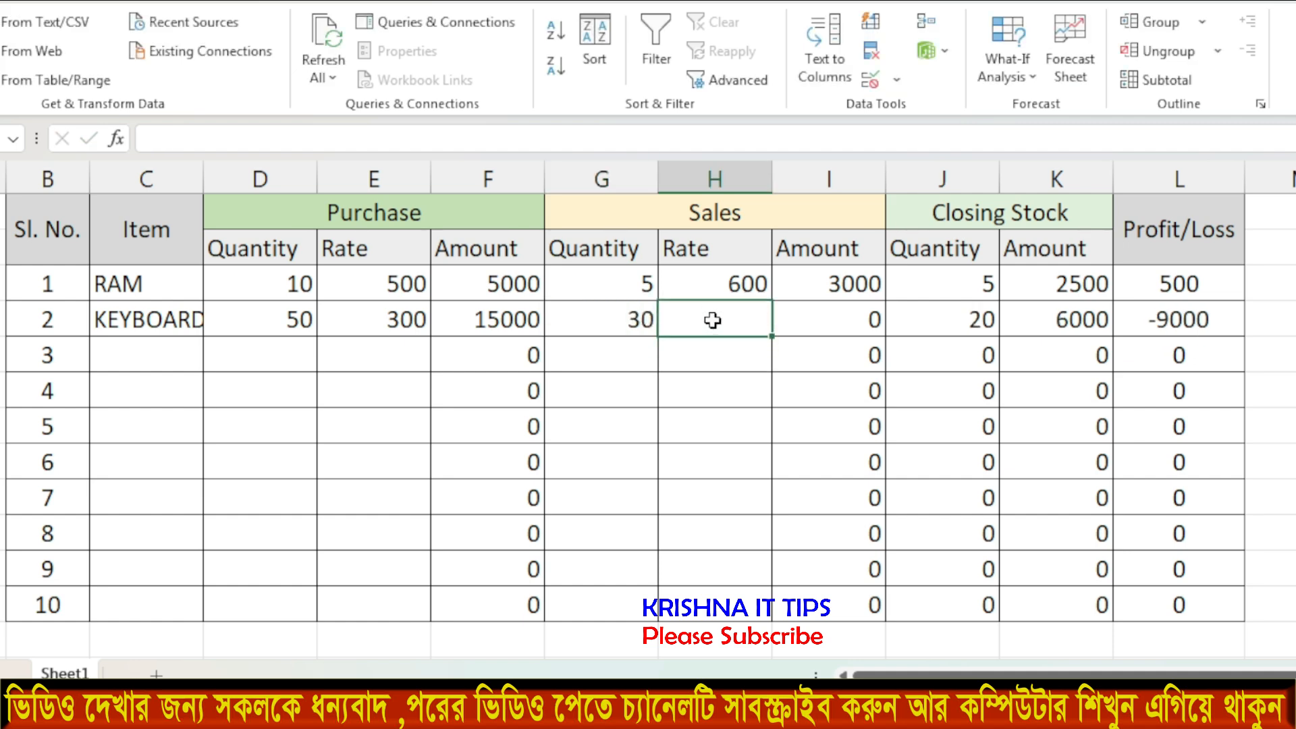
text(3)
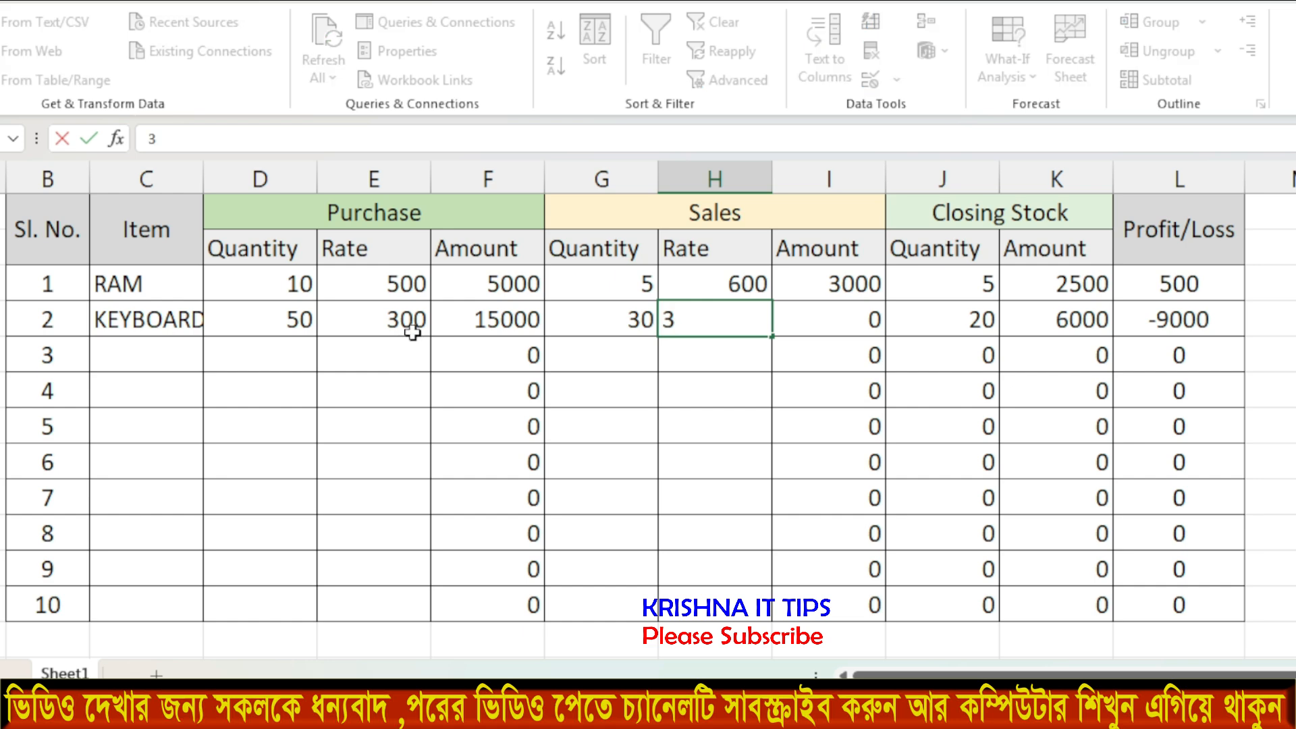
text(50)
click(664, 391)
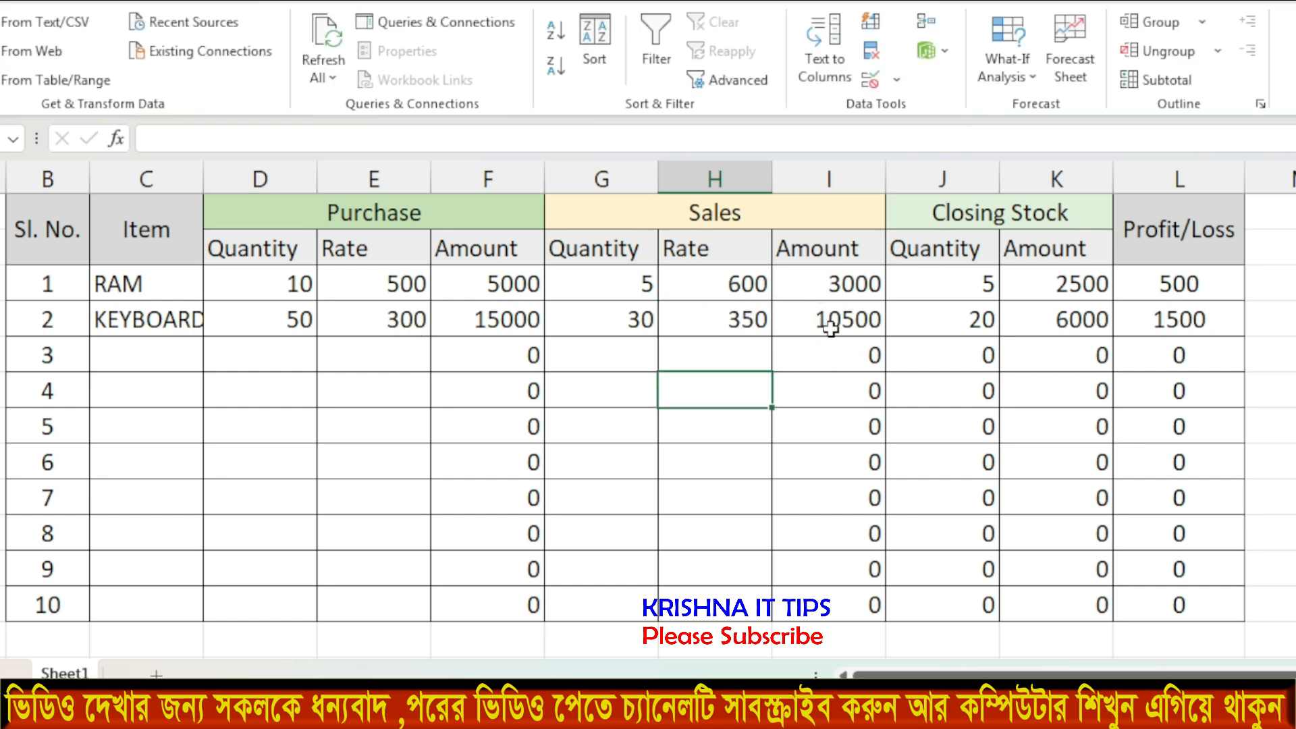
click(944, 319)
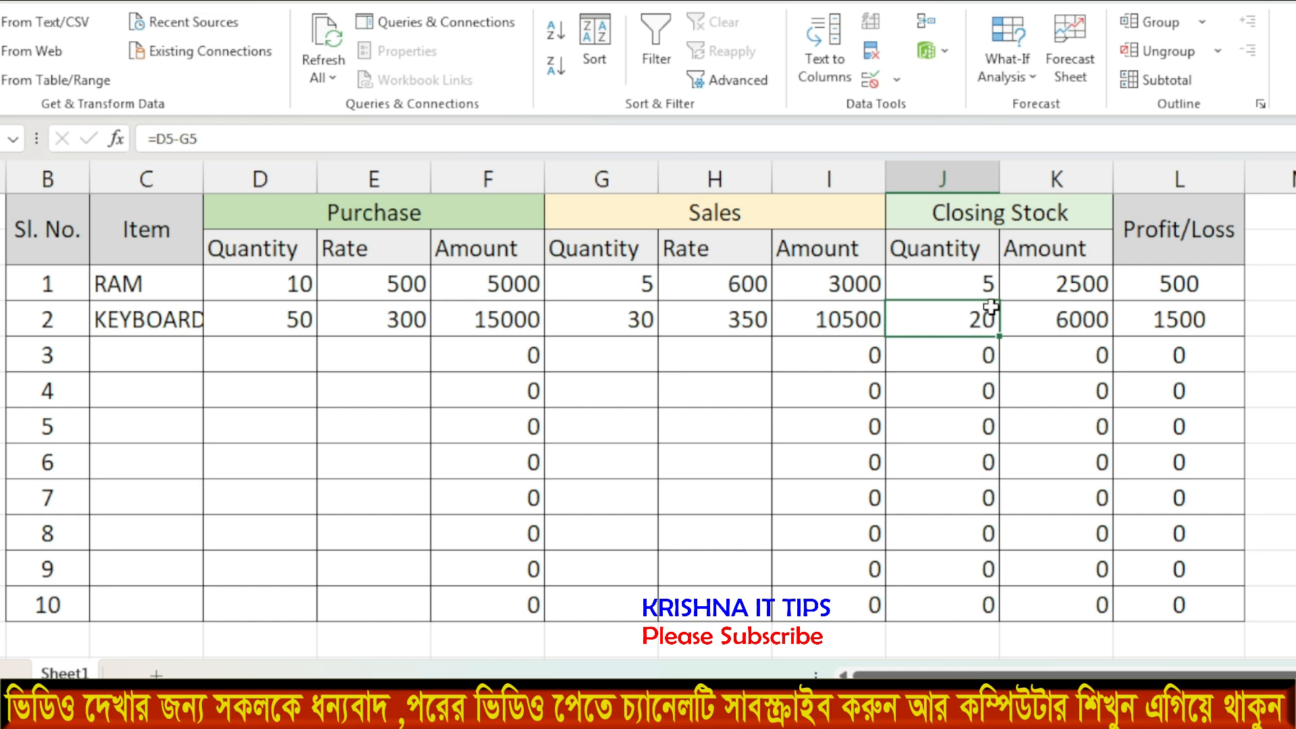
key(Right)
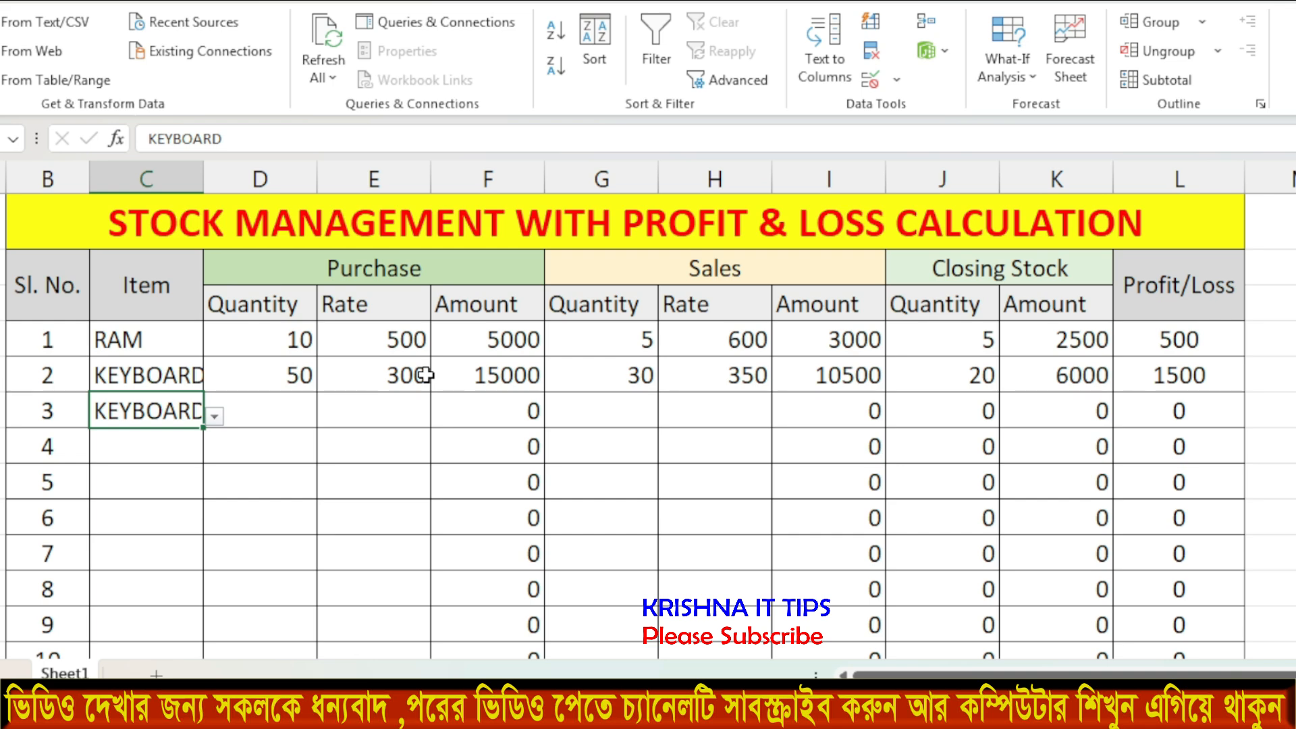
click(183, 484)
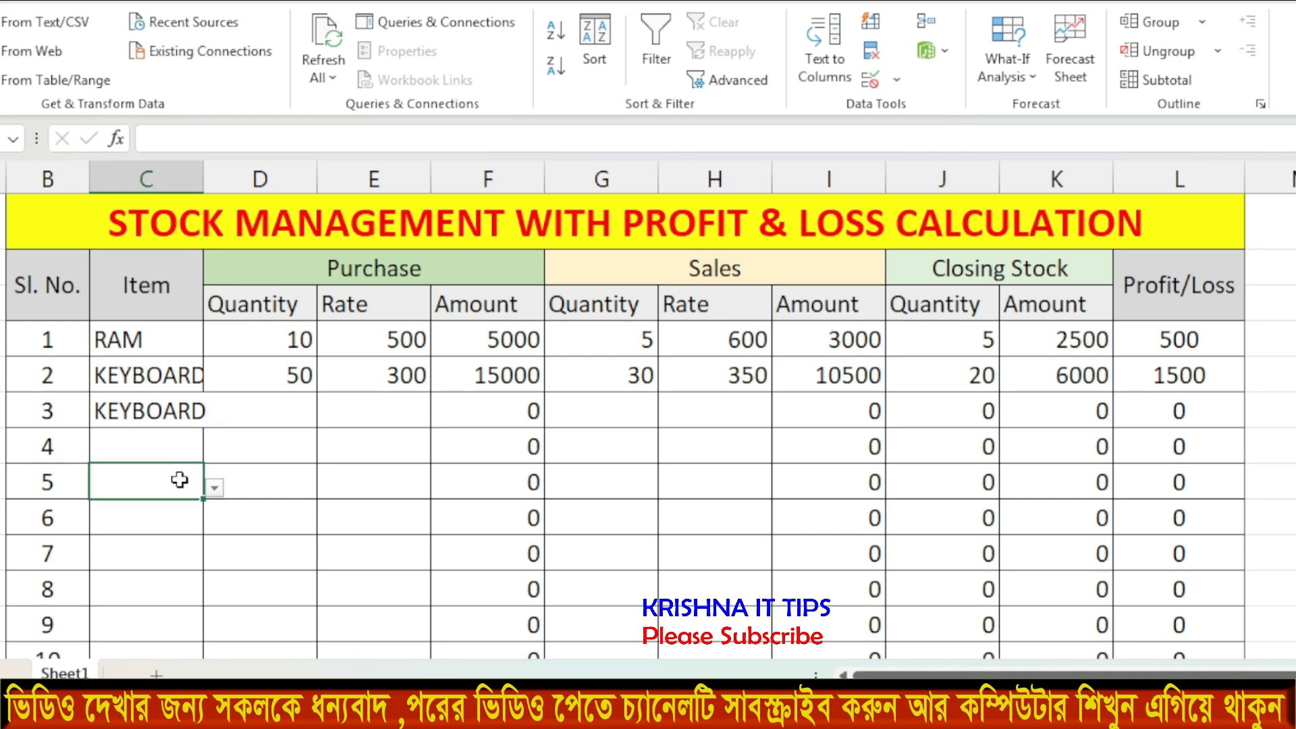